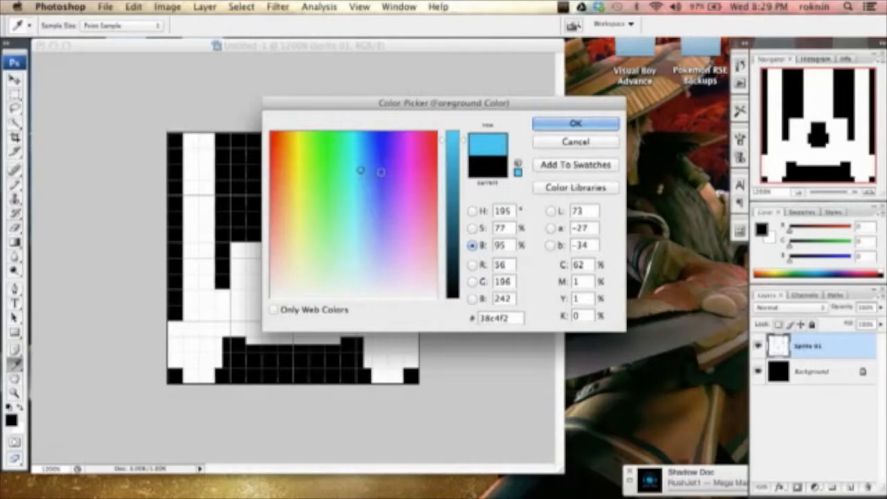
Set the foreground colour to bright cyan, hex 1fddee.
{"action": "left_click", "coordinate": [357, 152]}
{"action": "left_click_drag", "start_coordinate": [356, 152], "coordinate": [356, 153]}
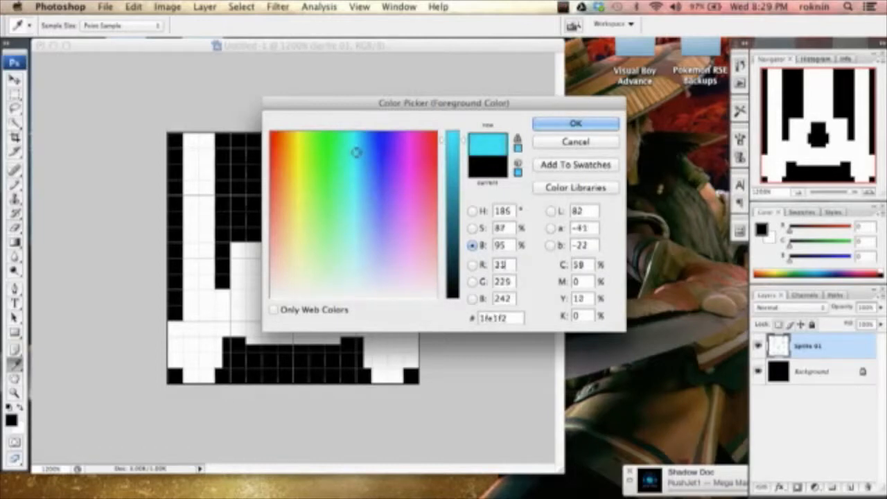
{"action": "left_click_drag", "start_coordinate": [464, 142], "coordinate": [463, 144]}
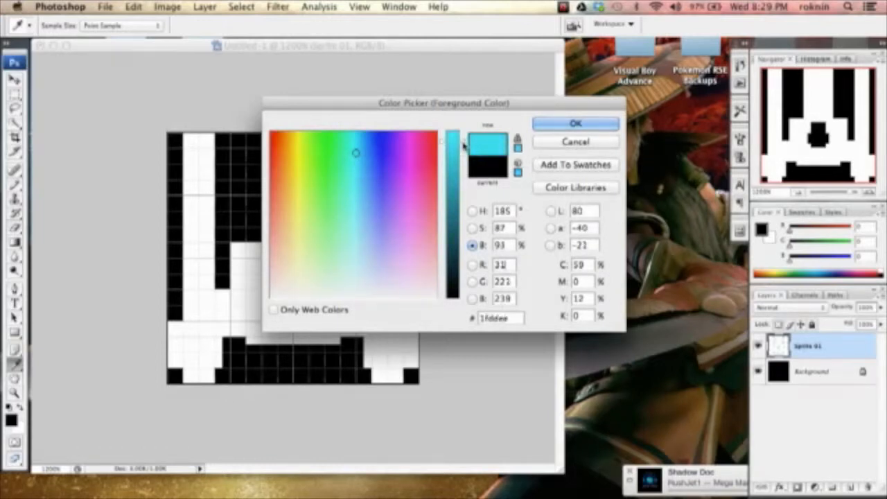
{"action": "left_click", "coordinate": [544, 122]}
Paint over the black shape in the ship's centre with the cyan Pencil and widen it into a rounded circle.
{"action": "key", "text": "b"}
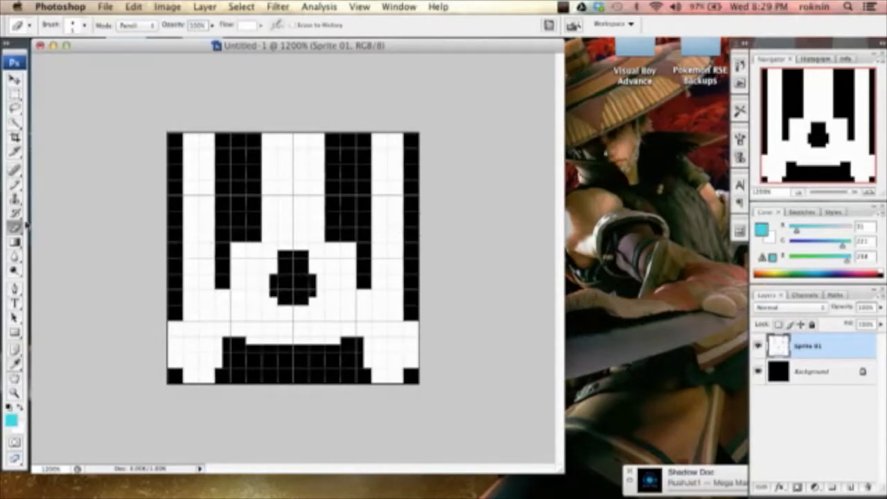
{"action": "left_click", "coordinate": [14, 183]}
{"action": "mouse_move", "coordinate": [277, 285]}
{"action": "left_mouse_down"}
{"action": "mouse_move", "coordinate": [301, 285]}
{"action": "mouse_move", "coordinate": [290, 280]}
{"action": "mouse_move", "coordinate": [295, 272]}
{"action": "left_mouse_up"}
{"action": "left_click", "coordinate": [287, 291]}
{"action": "left_click_drag", "start_coordinate": [294, 257], "coordinate": [293, 252]}
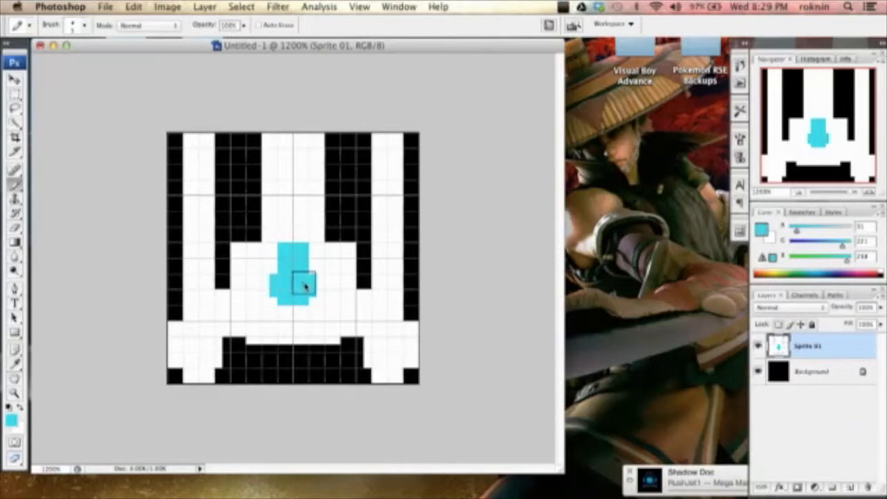
{"action": "left_click", "coordinate": [314, 276]}
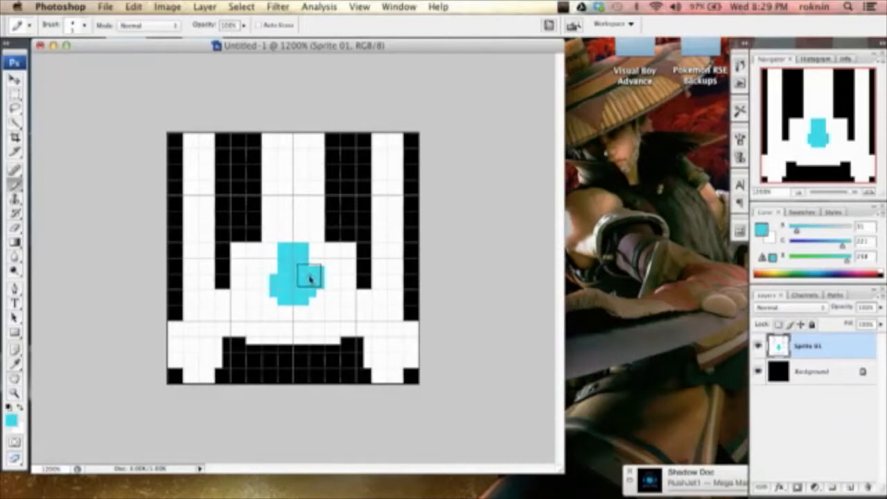
{"action": "left_click", "coordinate": [275, 277]}
{"action": "left_click", "coordinate": [274, 262]}
{"action": "left_click", "coordinate": [313, 262]}
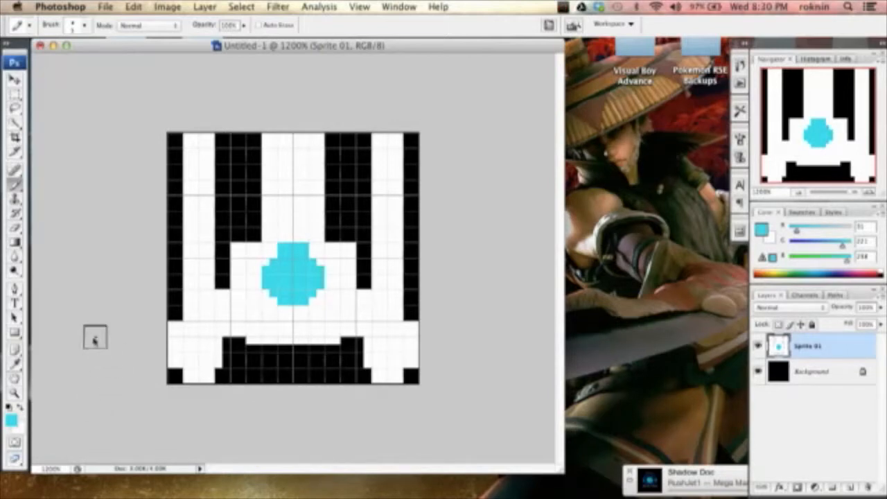
Try shading the left edge of the cyan circle with a medium blue foreground colour, and undo the stroke.
{"action": "left_click", "coordinate": [11, 420]}
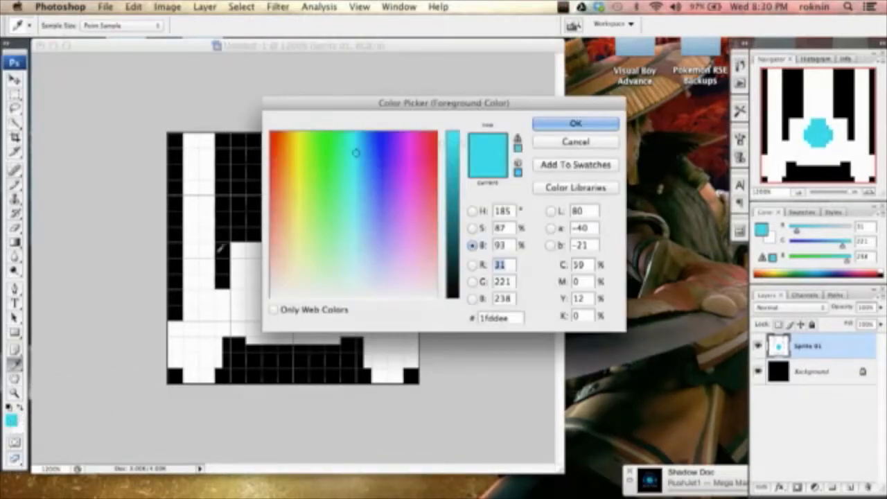
{"action": "left_click", "coordinate": [364, 170]}
{"action": "key", "text": "Return"}
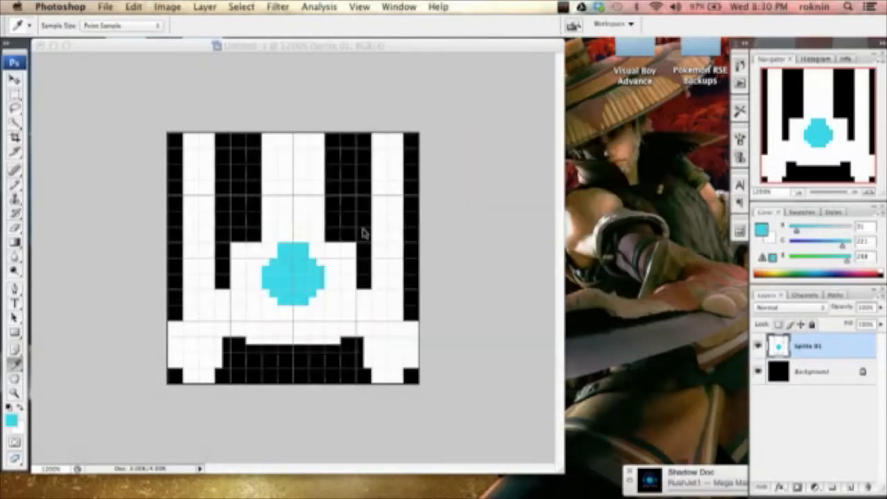
{"action": "mouse_move", "coordinate": [272, 277]}
{"action": "left_mouse_down"}
{"action": "mouse_move", "coordinate": [273, 285]}
{"action": "mouse_move", "coordinate": [273, 277]}
{"action": "left_mouse_up"}
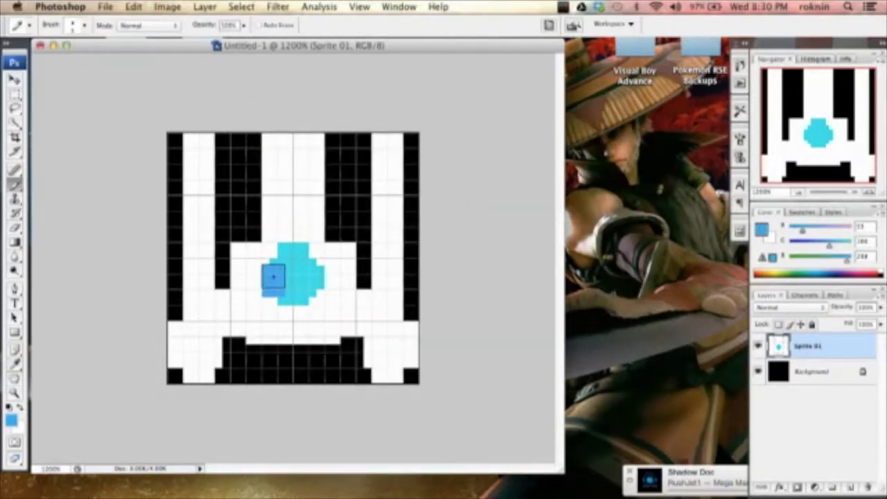
{"action": "key", "text": "super+z"}
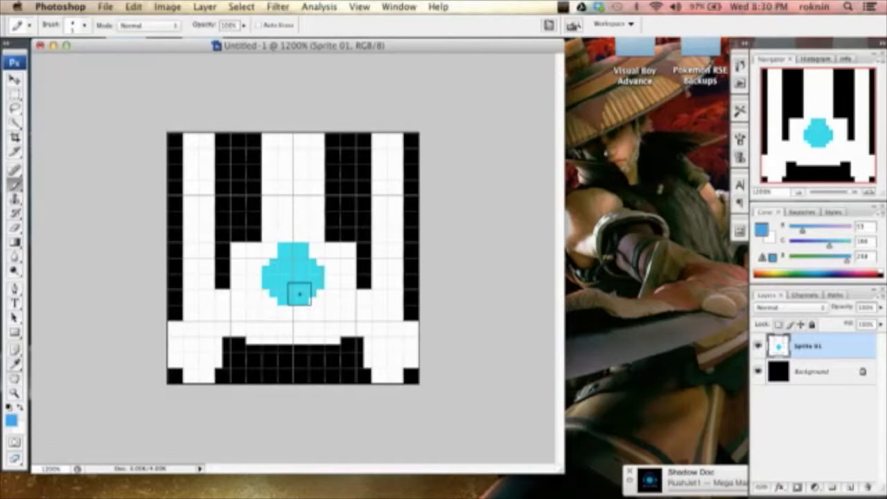
Fill the ship's cyan circle with the default black using the Paint Bucket, and open the foreground colour for editing.
{"action": "key", "text": "g"}
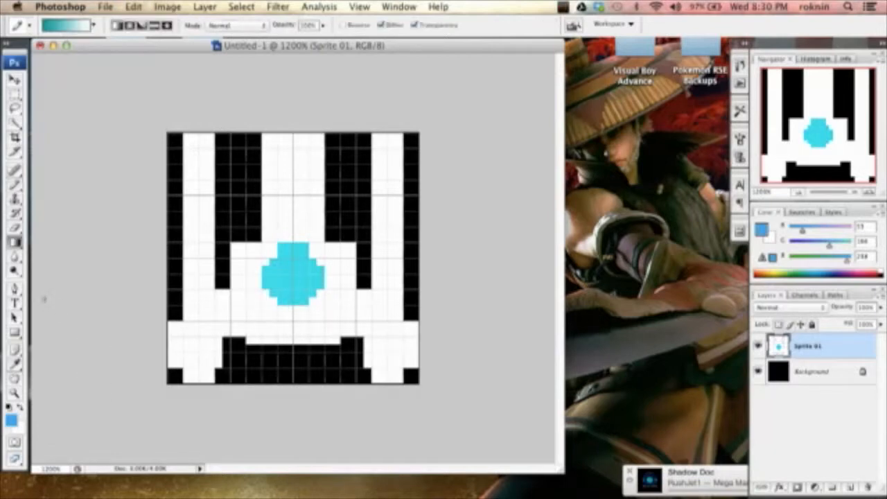
{"action": "left_click", "coordinate": [16, 242]}
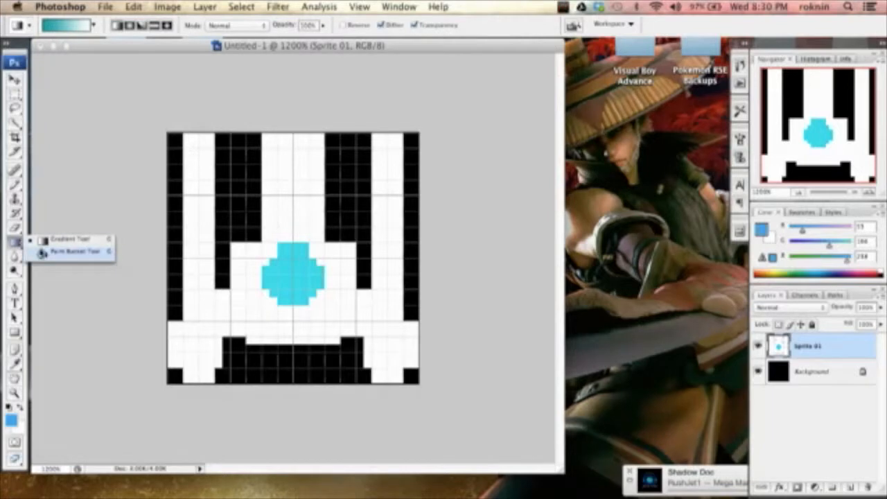
{"action": "left_click", "coordinate": [69, 251]}
{"action": "left_click", "coordinate": [9, 408]}
{"action": "left_click", "coordinate": [280, 267]}
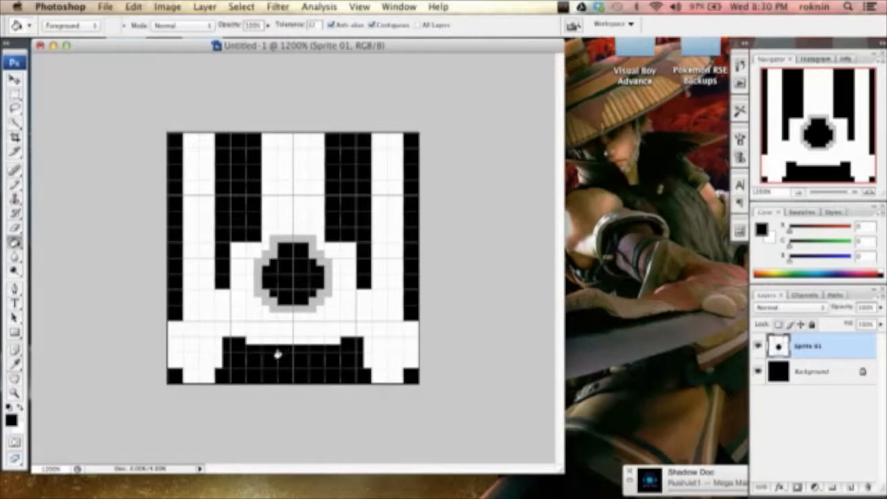
{"action": "left_click", "coordinate": [13, 422]}
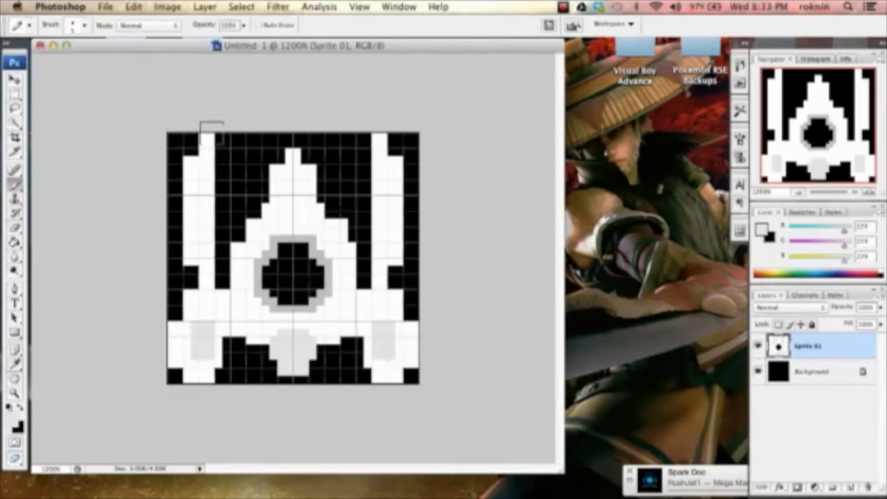
Save the sprite as Ship_01.psd in the roknin New Logo folder, in Photoshop format with maximized compatibility.
{"action": "left_click", "coordinate": [106, 7]}
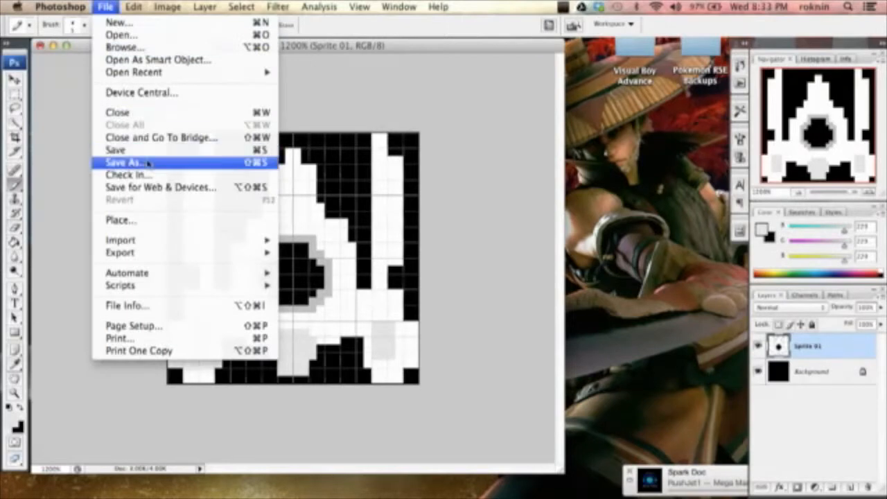
{"action": "left_click", "coordinate": [176, 186]}
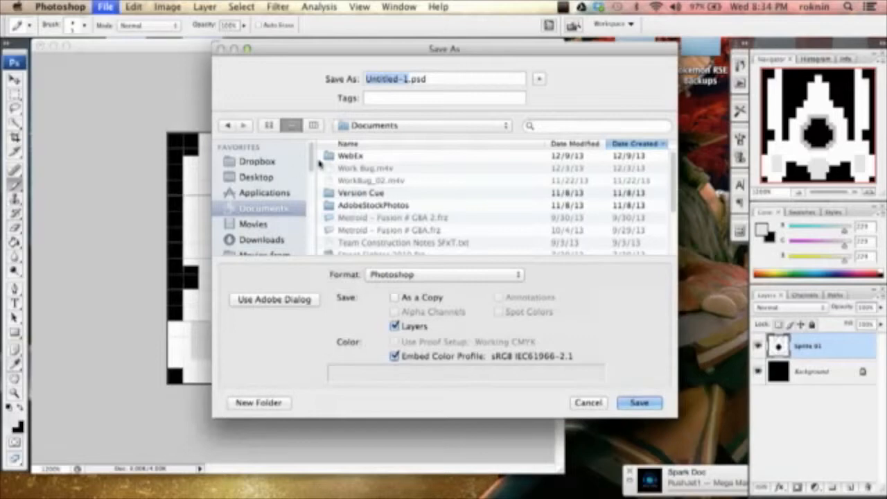
{"action": "left_click", "coordinate": [397, 127]}
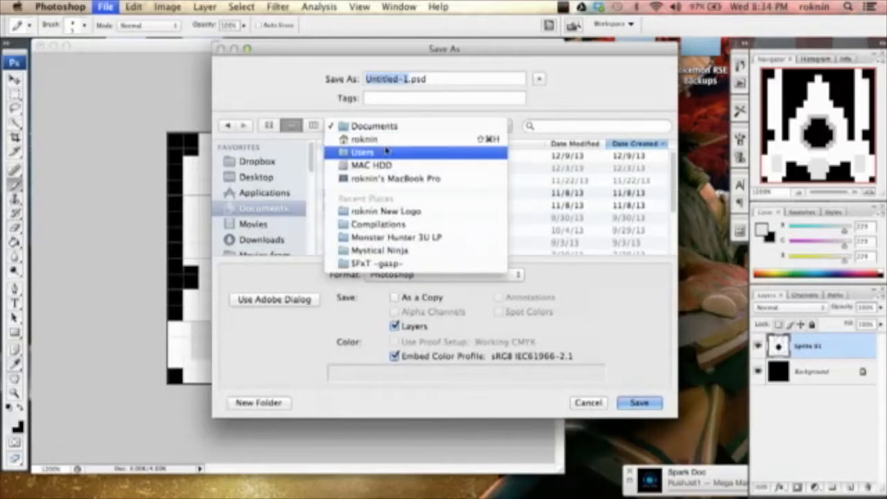
{"action": "left_click", "coordinate": [416, 210]}
{"action": "type", "text": "Ship"}
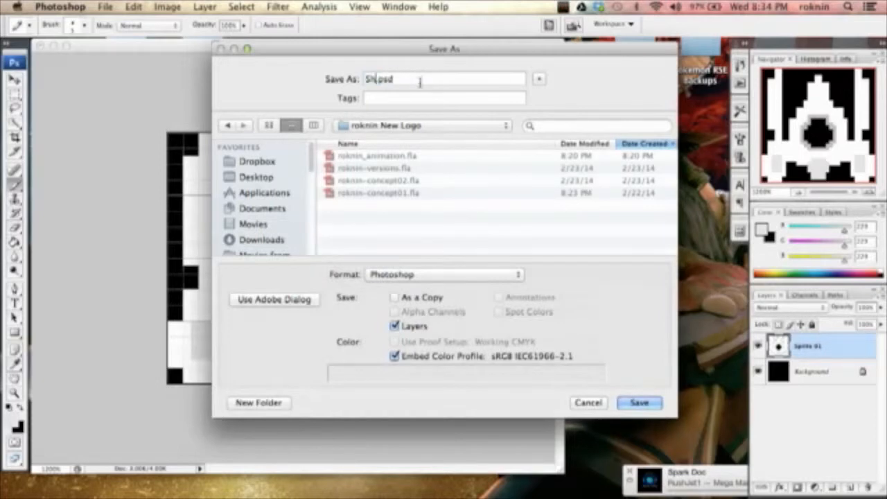
{"action": "type", "text": "_01"}
{"action": "key", "text": "Return"}
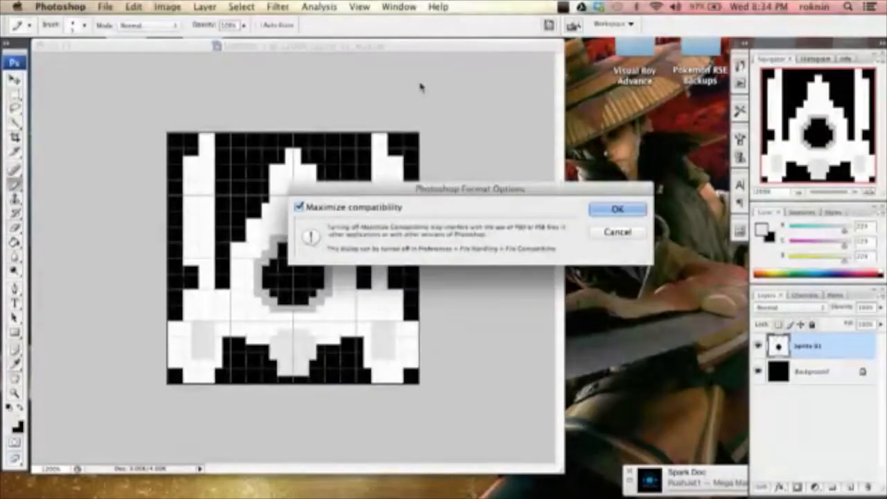
{"action": "key", "text": "Return"}
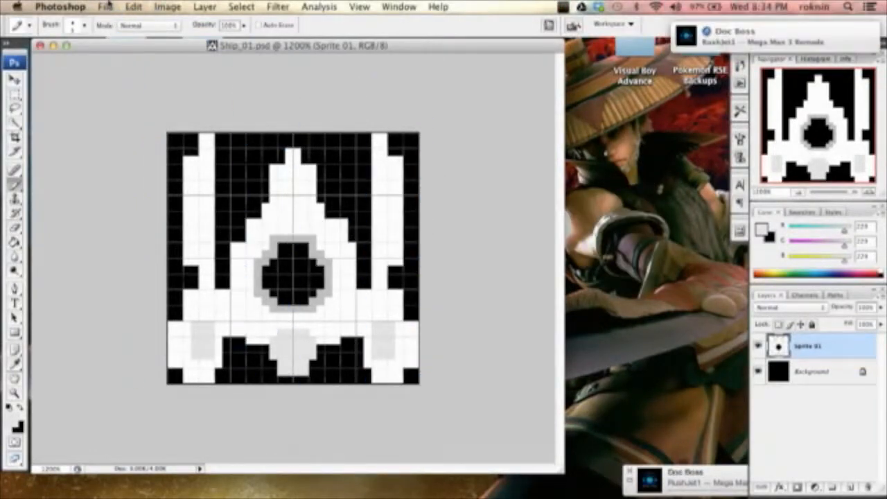
{"action": "left_click", "coordinate": [106, 7]}
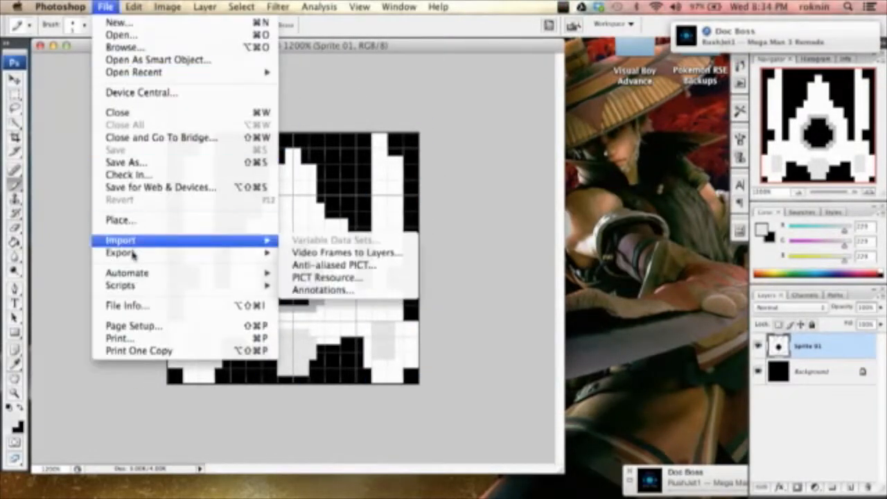
{"action": "mouse_move", "coordinate": [135, 253]}
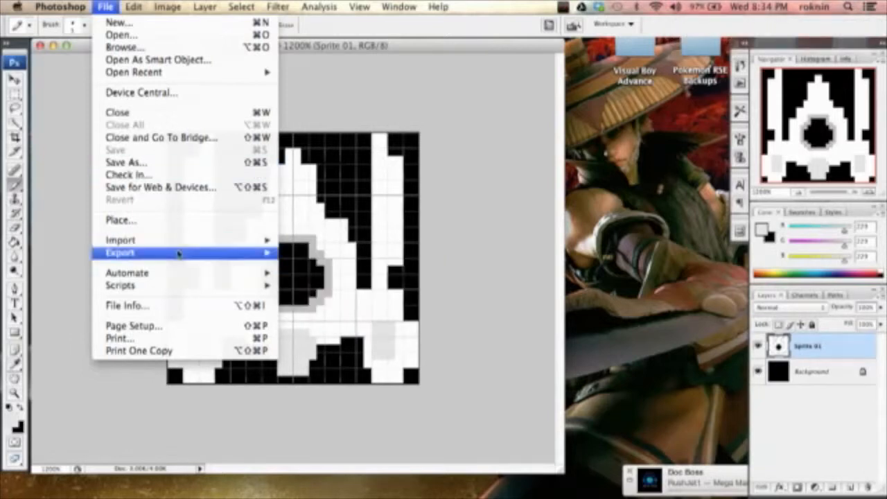
{"action": "mouse_move", "coordinate": [179, 254]}
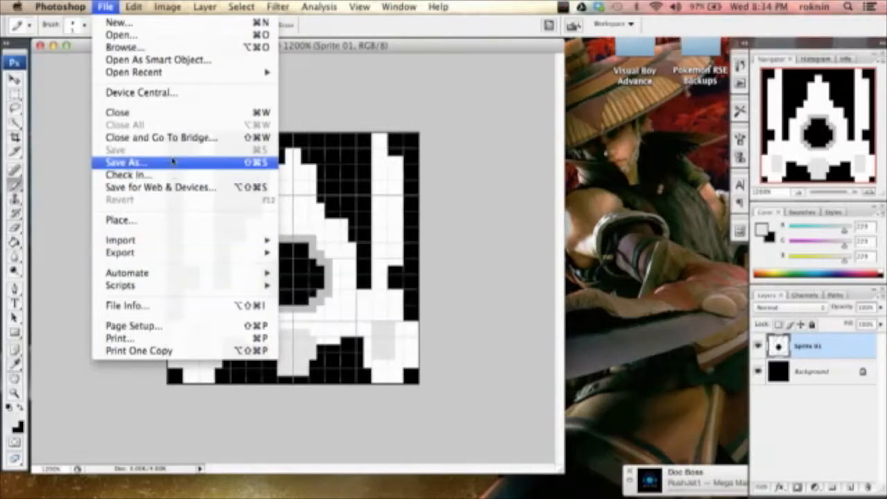
Delete the black Background layer so that only the Sprite 01 layer remains.
{"action": "left_click", "coordinate": [834, 374]}
{"action": "left_click", "coordinate": [834, 374]}
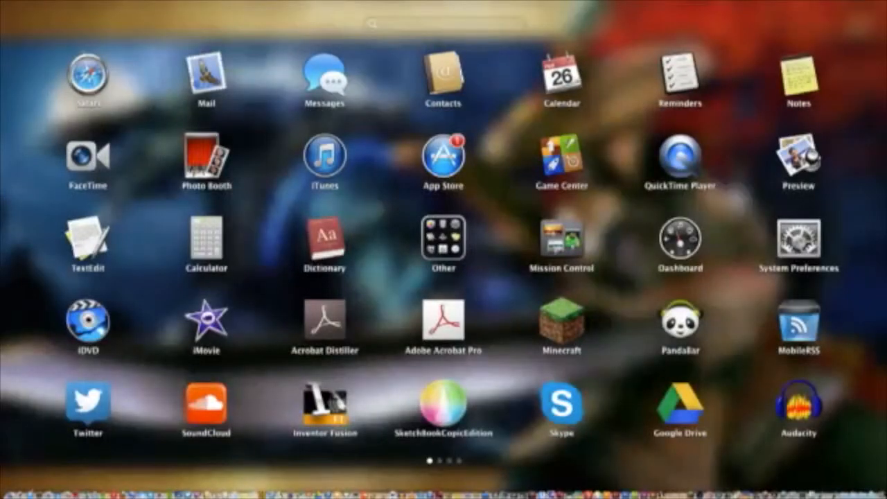
{"action": "left_click", "coordinate": [868, 487]}
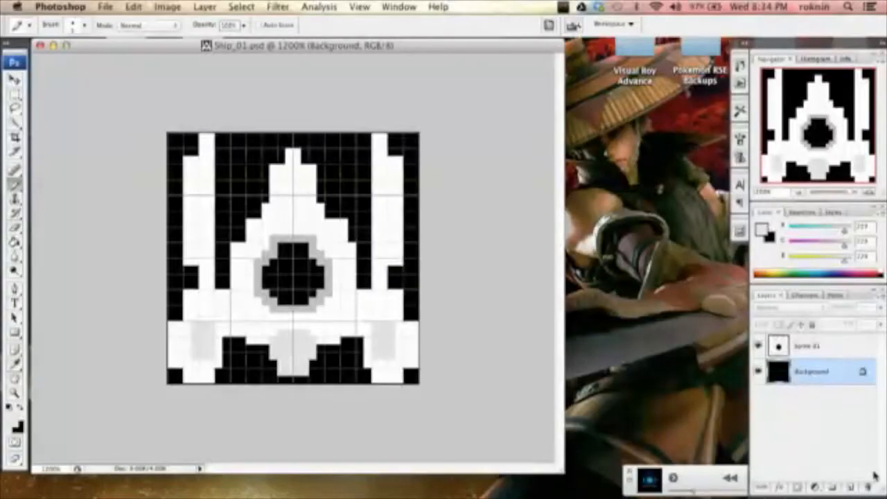
{"action": "left_click", "coordinate": [869, 487]}
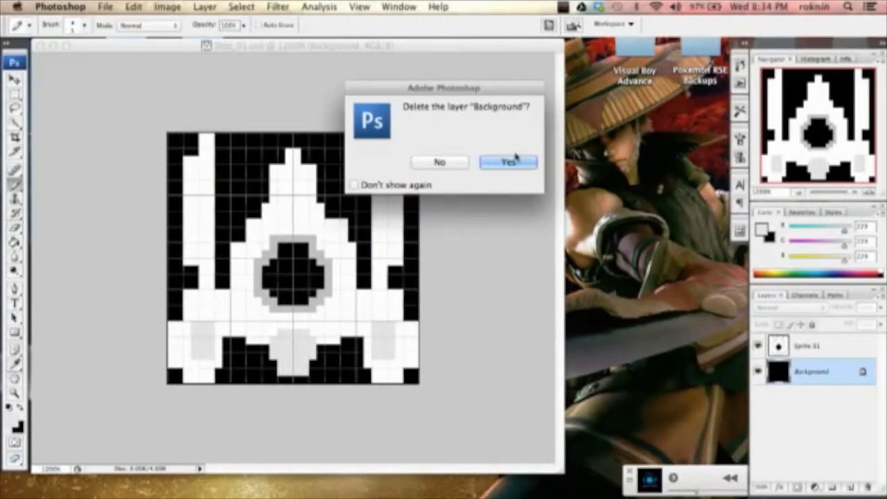
{"action": "left_click", "coordinate": [510, 161]}
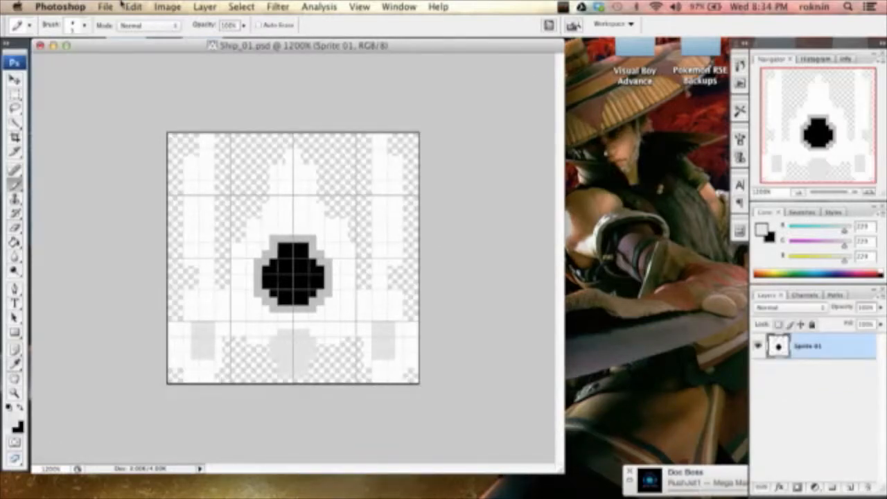
Save the transparent version as Ship_02.psd in the same folder with maximized compatibility.
{"action": "left_click", "coordinate": [107, 7]}
{"action": "left_click", "coordinate": [135, 164]}
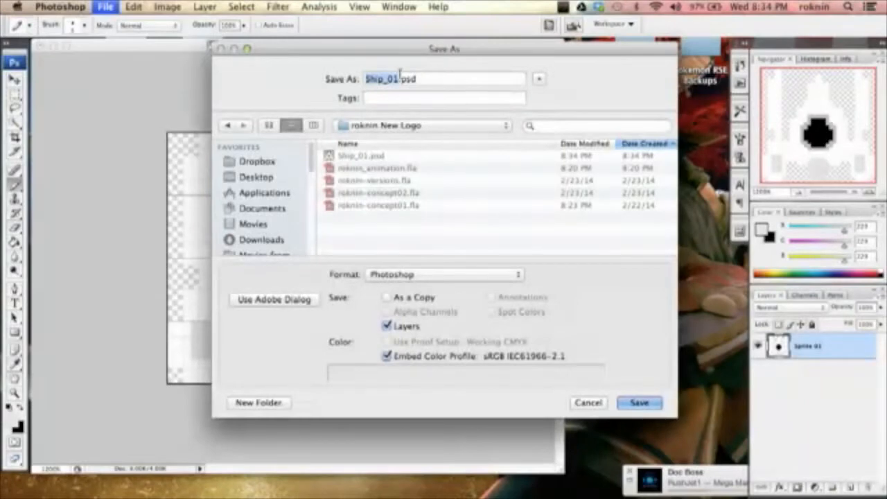
{"action": "left_click", "coordinate": [399, 78]}
{"action": "key", "text": "Return"}
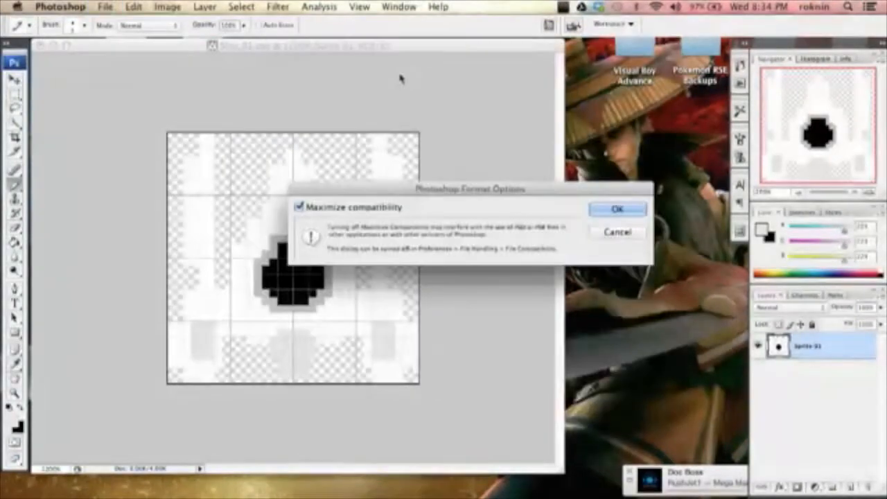
{"action": "left_click", "coordinate": [613, 211]}
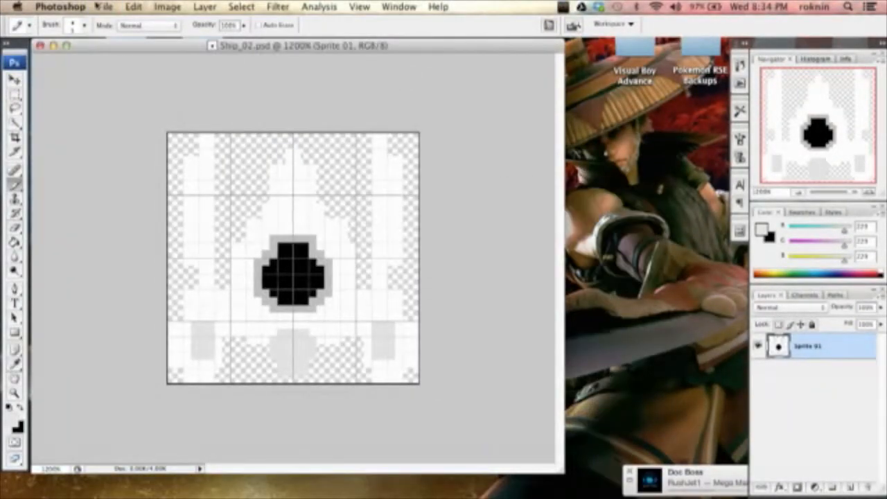
Save a PNG copy of the transparent sprite as Ship_02.png in the same folder.
{"action": "left_click", "coordinate": [103, 7]}
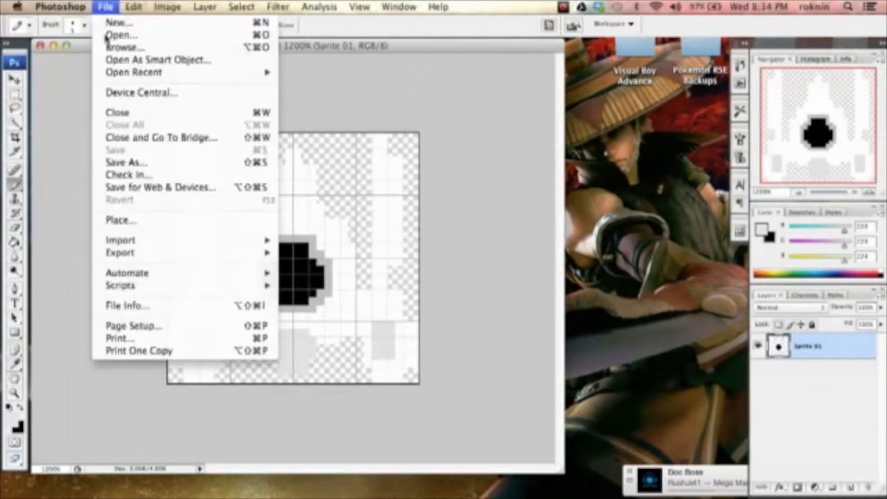
{"action": "left_click", "coordinate": [144, 164]}
{"action": "left_click", "coordinate": [415, 274]}
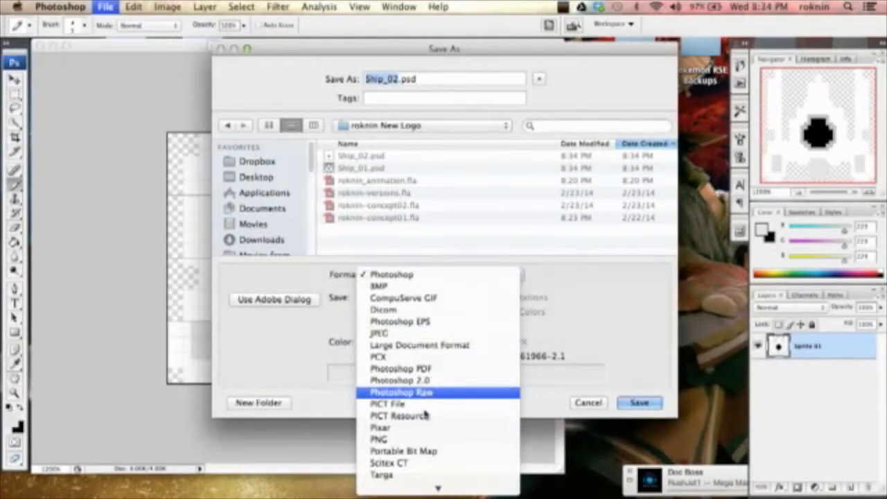
{"action": "left_click", "coordinate": [416, 439]}
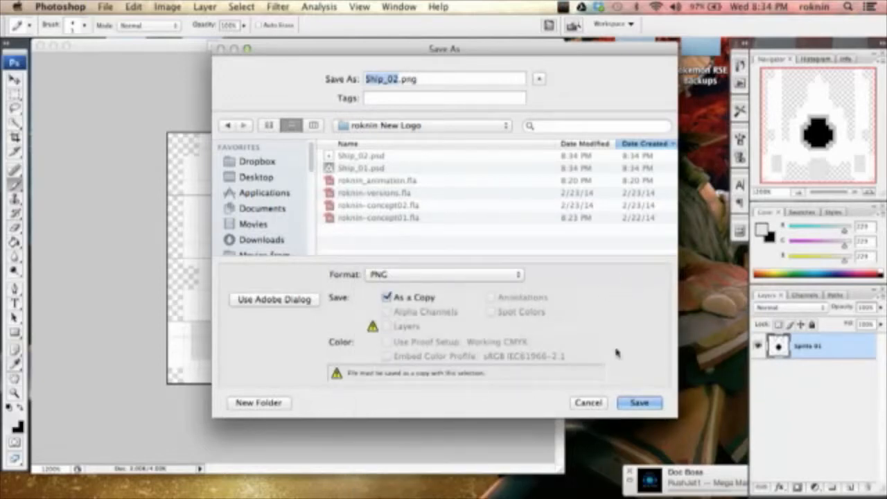
{"action": "left_click", "coordinate": [639, 403]}
{"action": "left_click", "coordinate": [483, 170]}
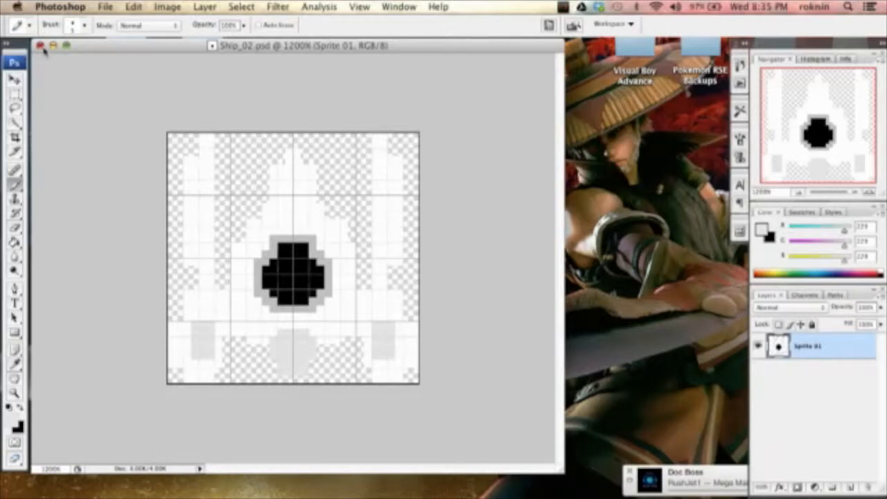
Save the document as Enemy01.psd in the roknin New Logo folder, in Photoshop format with maximized compatibility.
{"action": "left_click", "coordinate": [105, 6]}
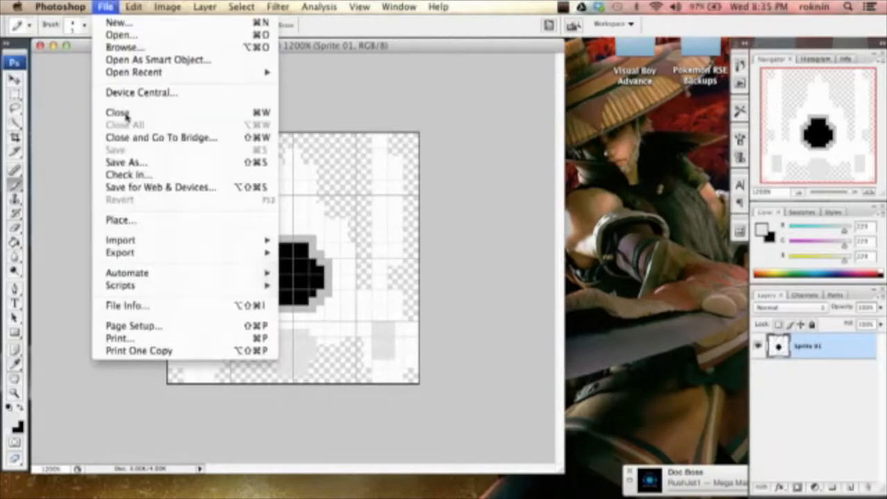
{"action": "left_click", "coordinate": [135, 164]}
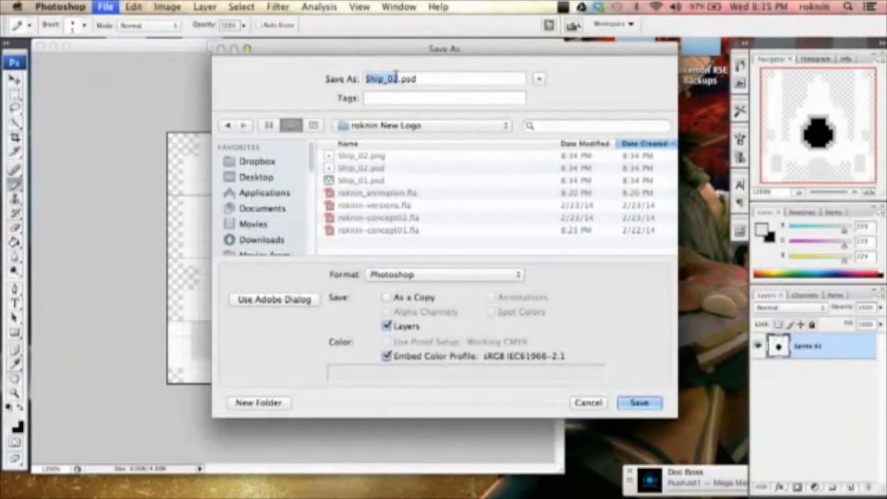
{"action": "type", "text": "Enemy01"}
{"action": "key", "text": "Return"}
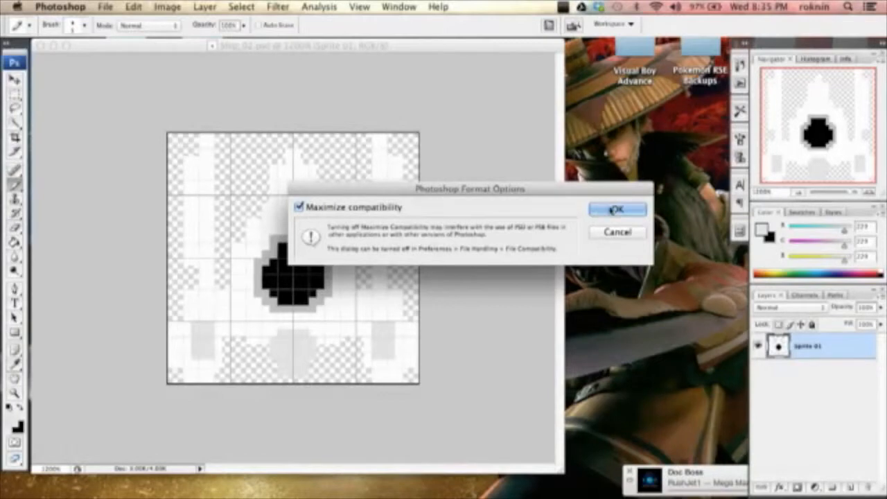
{"action": "left_click", "coordinate": [601, 212]}
Clear all the ship artwork from the Sprite 01 layer and remove the selection.
{"action": "key", "text": "super+a"}
{"action": "key", "text": "BackSpace"}
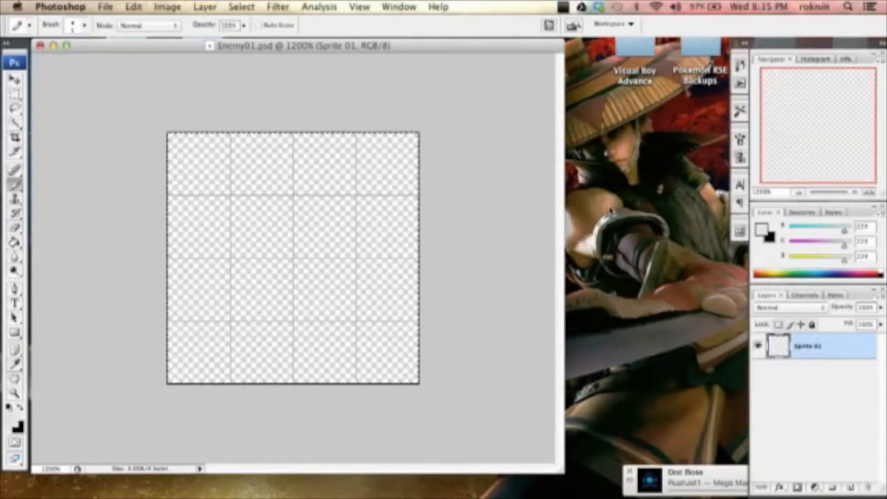
{"action": "key", "text": "super+d"}
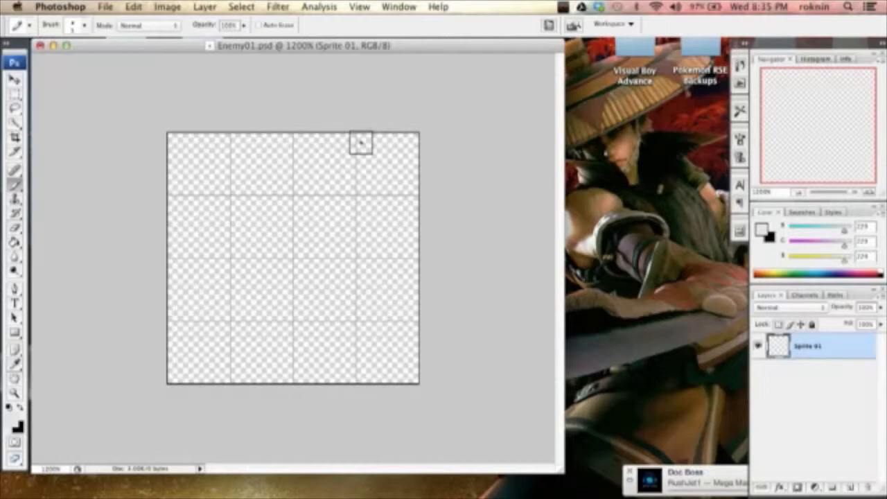
Add a new layer beneath Sprite 01 and fill it with black using the Paint Bucket.
{"action": "left_click", "coordinate": [851, 487]}
{"action": "left_click_drag", "start_coordinate": [818, 339], "coordinate": [818, 382]}
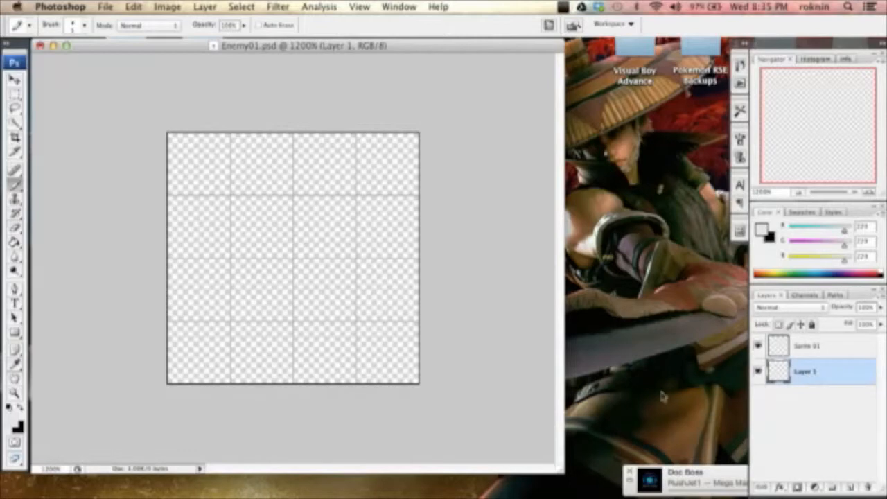
{"action": "key", "text": "g"}
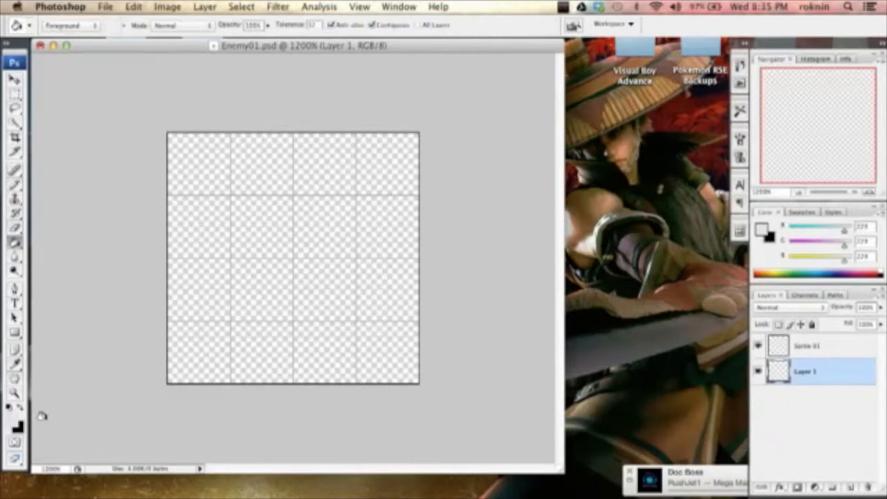
{"action": "left_click", "coordinate": [20, 407]}
{"action": "left_click", "coordinate": [258, 361]}
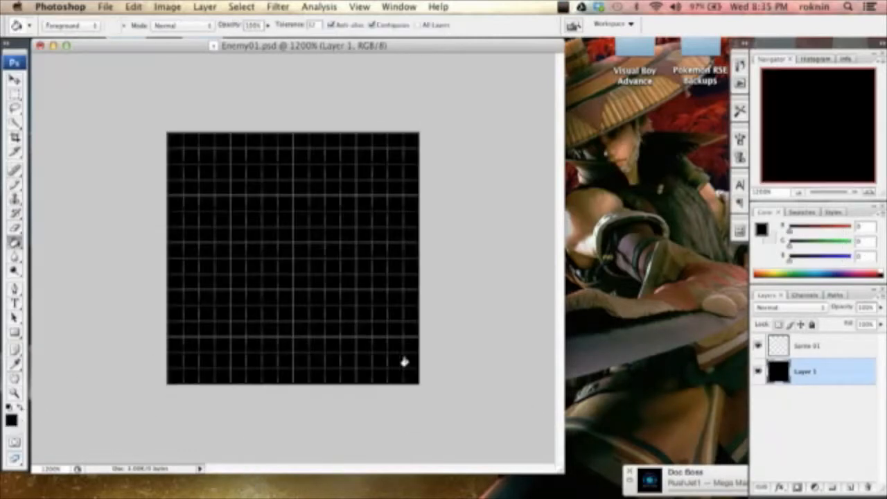
Make Sprite 01 the active layer and ready the Pencil tool with light gray (229, 229, 229) as the foreground color.
{"action": "left_click", "coordinate": [810, 346]}
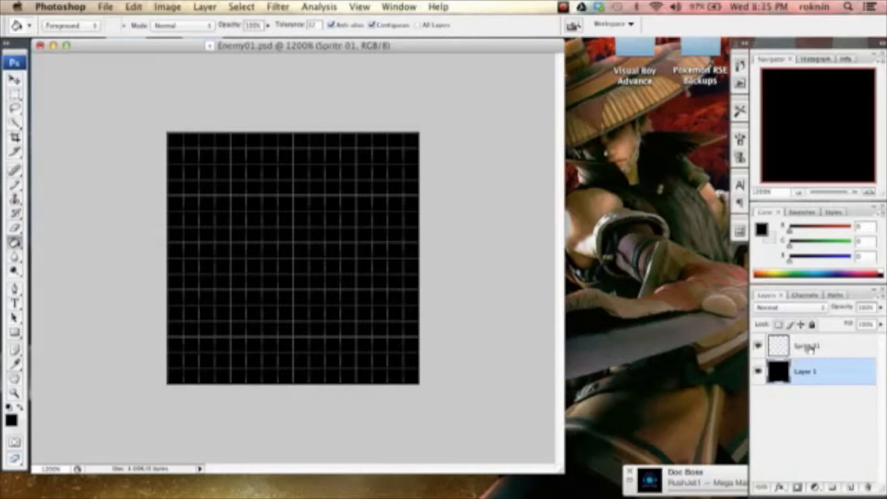
{"action": "left_click", "coordinate": [22, 408]}
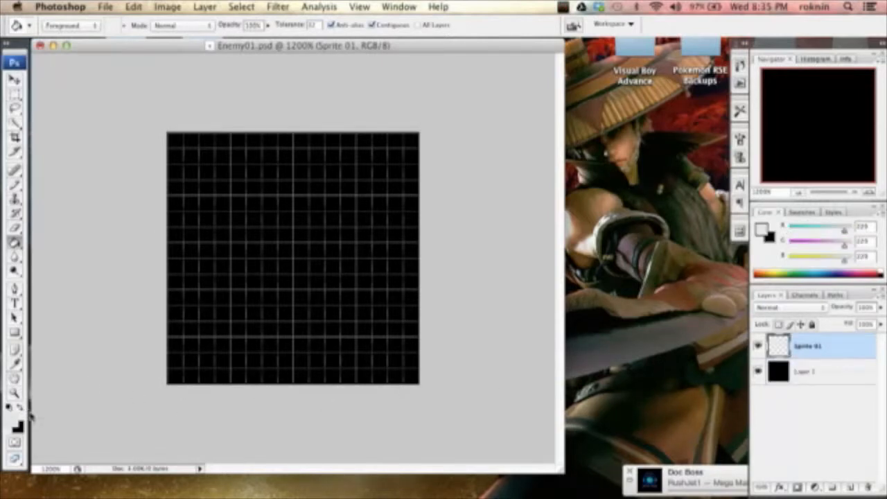
{"action": "key", "text": "b"}
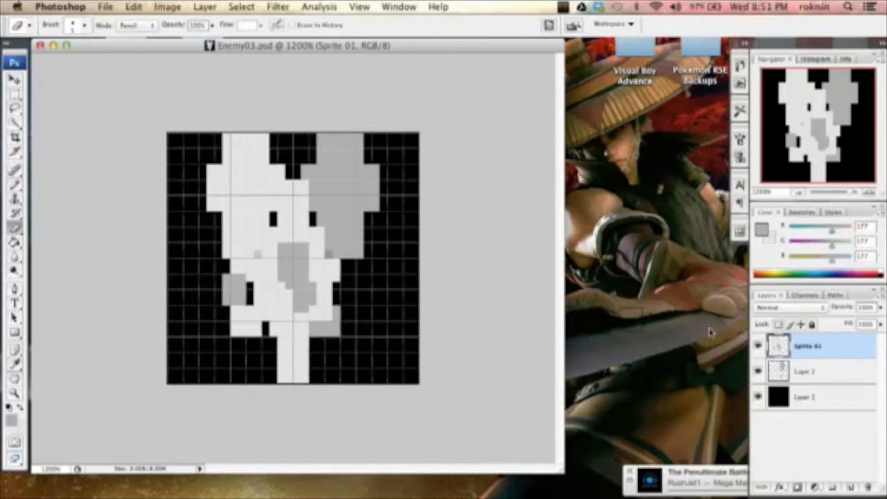
Delete Layer 2, the gray reference copy behind the sprite, from Enemy03.psd.
{"action": "left_click", "coordinate": [827, 375]}
{"action": "left_click", "coordinate": [862, 488]}
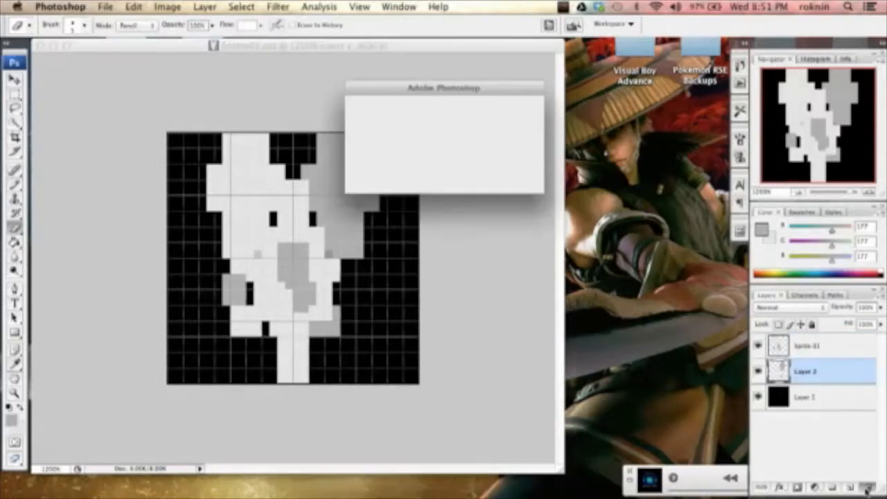
{"action": "left_click", "coordinate": [511, 161]}
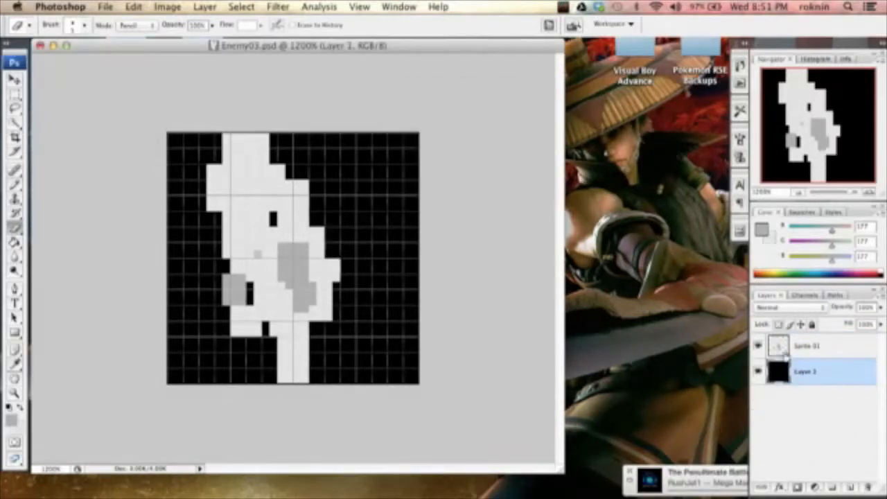
On the Sprite 01 layer, erase pixels along the lower-left part of the enemy sprite.
{"action": "left_click", "coordinate": [818, 350]}
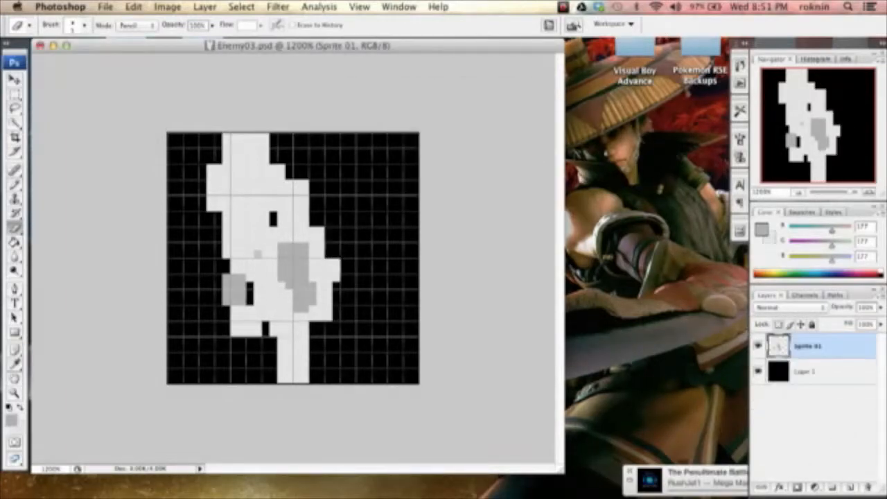
{"action": "left_click", "coordinate": [252, 332]}
{"action": "mouse_move", "coordinate": [252, 332]}
{"action": "left_mouse_down"}
{"action": "mouse_move", "coordinate": [232, 244]}
{"action": "mouse_move", "coordinate": [235, 265]}
{"action": "mouse_move", "coordinate": [240, 227]}
{"action": "mouse_move", "coordinate": [241, 250]}
{"action": "mouse_move", "coordinate": [261, 215]}
{"action": "mouse_move", "coordinate": [239, 218]}
{"action": "mouse_move", "coordinate": [243, 236]}
{"action": "mouse_move", "coordinate": [250, 204]}
{"action": "mouse_move", "coordinate": [262, 205]}
{"action": "mouse_move", "coordinate": [258, 143]}
{"action": "mouse_move", "coordinate": [270, 154]}
{"action": "mouse_move", "coordinate": [237, 137]}
{"action": "mouse_move", "coordinate": [235, 223]}
{"action": "mouse_move", "coordinate": [245, 234]}
{"action": "mouse_move", "coordinate": [249, 310]}
{"action": "left_mouse_up"}
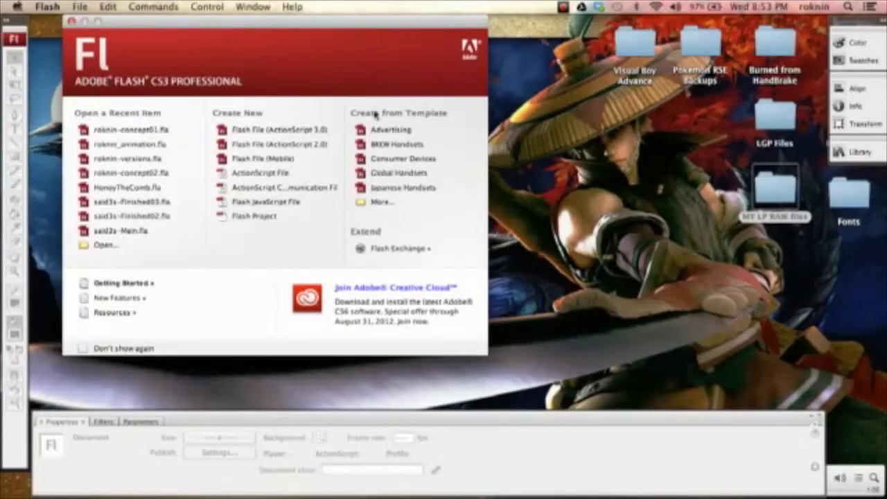
In Flash, create a new Flash File (ActionScript 3.0) document.
{"action": "left_click", "coordinate": [81, 7]}
{"action": "left_click", "coordinate": [97, 26]}
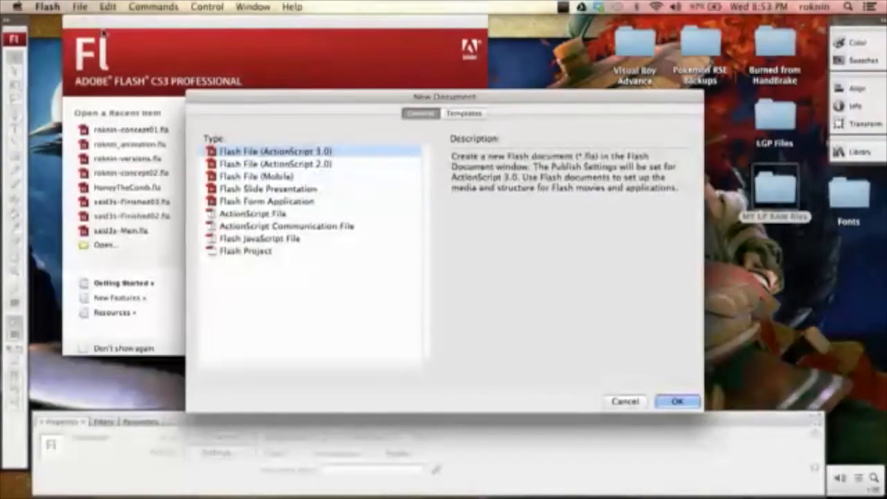
{"action": "left_click", "coordinate": [672, 403]}
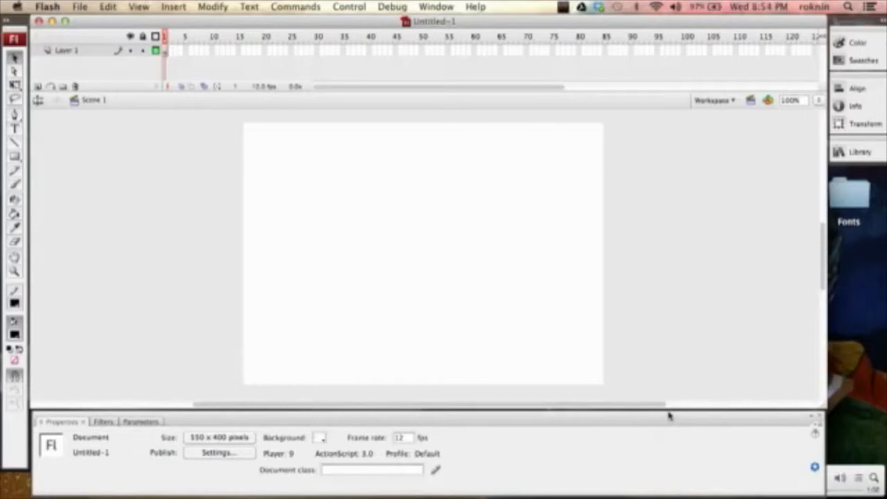
Open the recent file roknin_animation.fla.
{"action": "left_click", "coordinate": [84, 7]}
{"action": "mouse_move", "coordinate": [140, 78]}
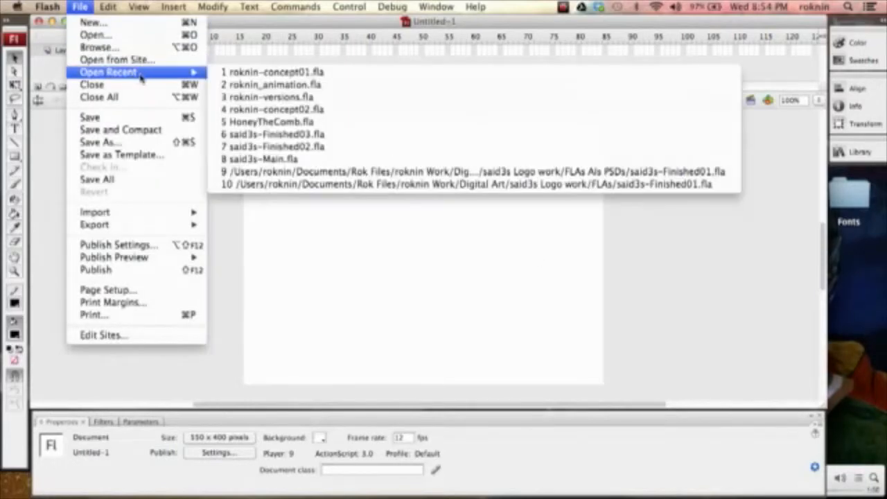
{"action": "left_click", "coordinate": [303, 84]}
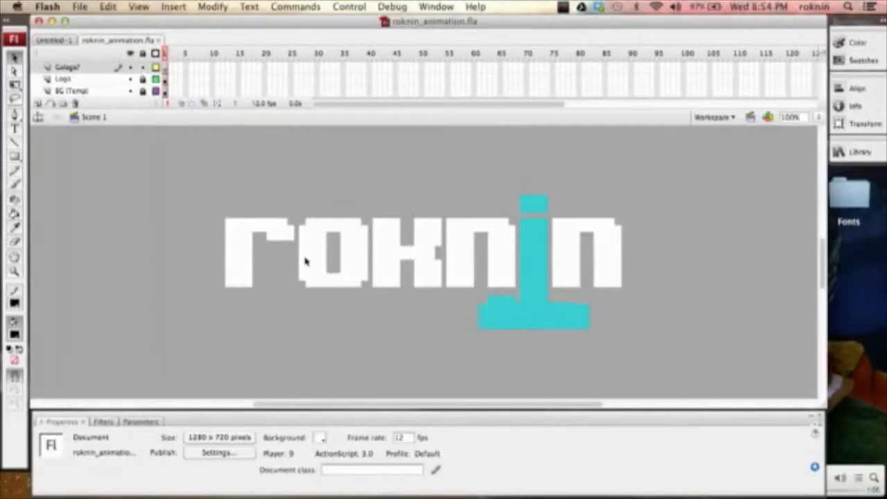
Open the recent file roknin-versions.fla and view all its logo versions at 50%.
{"action": "left_click", "coordinate": [80, 6]}
{"action": "mouse_move", "coordinate": [115, 74]}
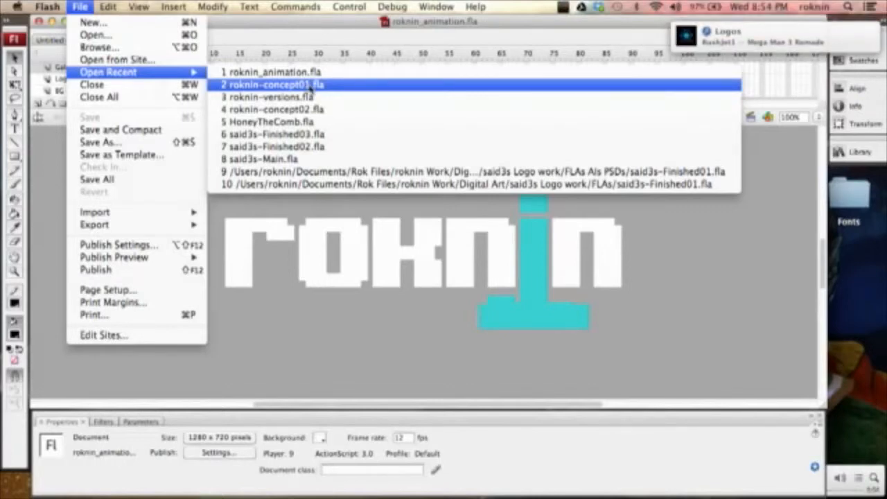
{"action": "left_click", "coordinate": [311, 98]}
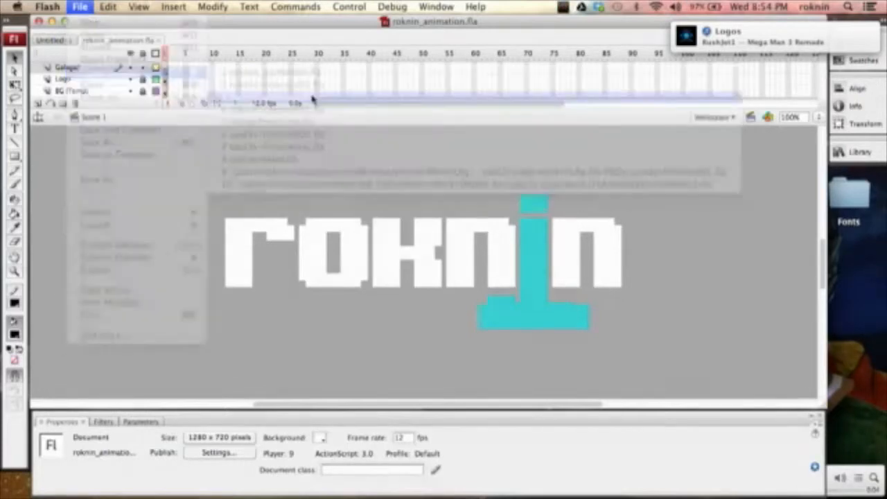
{"action": "key", "text": "z"}
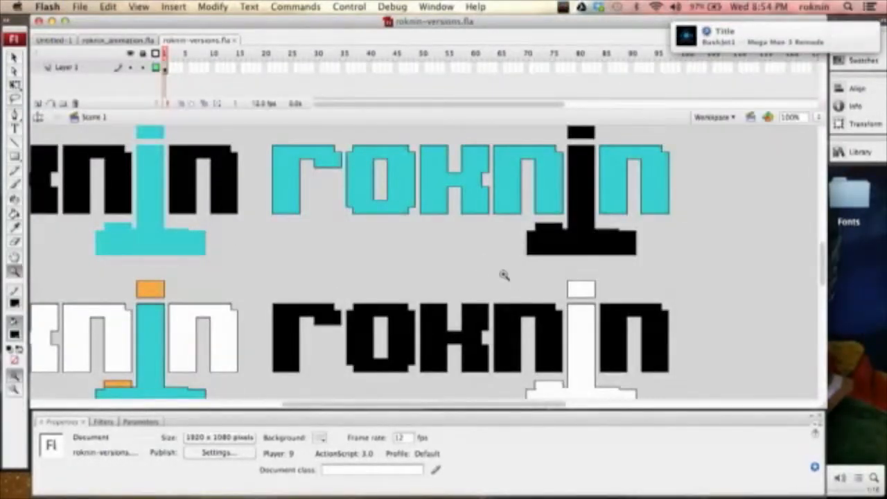
{"action": "left_click", "coordinate": [493, 266], "text": "alt"}
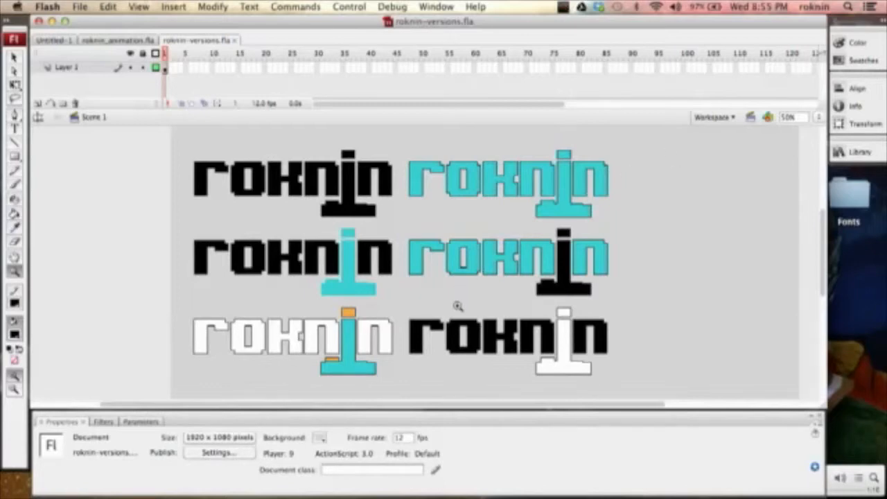
Duplicate the white roknin logo with the teal and orange i in place, and move the copy straight down to Y 808.0.
{"action": "key", "text": "k"}
{"action": "mouse_move", "coordinate": [552, 330]}
{"action": "left_mouse_down"}
{"action": "mouse_move", "coordinate": [479, 319]}
{"action": "mouse_move", "coordinate": [542, 264]}
{"action": "mouse_move", "coordinate": [619, 223]}
{"action": "left_mouse_up"}
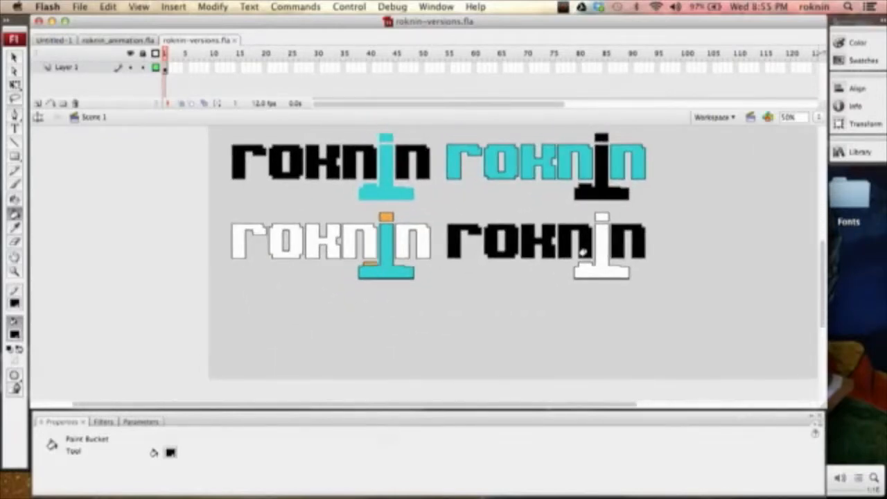
{"action": "key", "text": "v"}
{"action": "left_click_drag", "start_coordinate": [216, 211], "coordinate": [446, 299]}
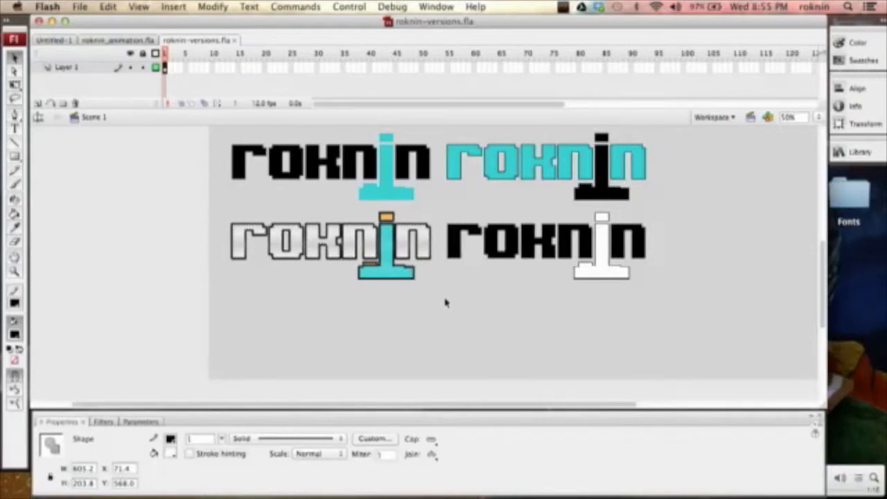
{"action": "key", "text": "super+shift+v"}
{"action": "key", "text": "shift+Down"}
{"action": "key", "text": "shift+Down"}
{"action": "key", "text": "shift+Down"}
{"action": "key", "text": "shift+Down"}
{"action": "key", "text": "shift+Down"}
{"action": "key", "text": "shift+Down"}
{"action": "key", "text": "shift+Down"}
{"action": "key", "text": "shift+Down"}
{"action": "key", "text": "shift+Down"}
{"action": "key", "text": "shift+Down"}
{"action": "key", "text": "shift+Down"}
{"action": "key", "text": "shift+Down"}
{"action": "key", "text": "shift+Down"}
{"action": "key", "text": "shift+Down"}
{"action": "key", "text": "shift+Down"}
{"action": "key", "text": "shift+Down"}
{"action": "key", "text": "shift+Down"}
{"action": "key", "text": "shift+Down"}
{"action": "key", "text": "shift+Down"}
{"action": "key", "text": "shift+Down"}
{"action": "key", "text": "shift+Down"}
{"action": "key", "text": "shift+Down"}
{"action": "key", "text": "shift+Down"}
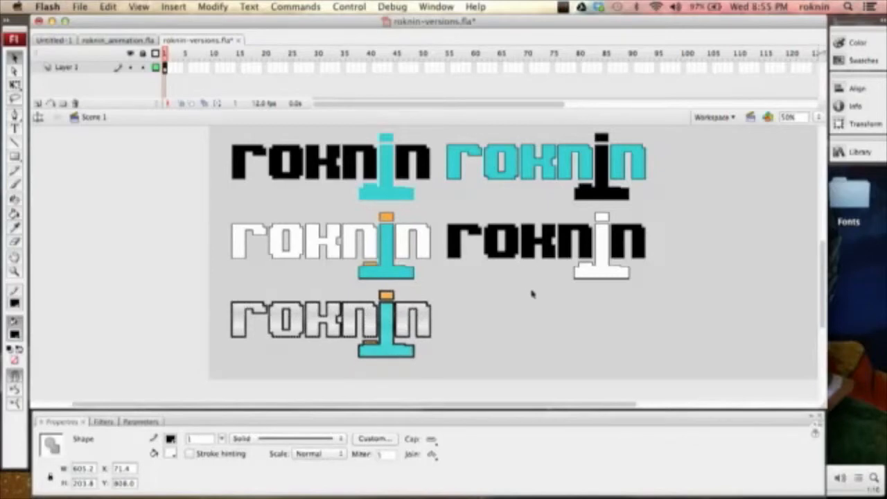
{"action": "left_click", "coordinate": [540, 321]}
Fill the white letters r, o, k, n and n of the lowest logo with black and save roknin-versions.fla.
{"action": "key", "text": "k"}
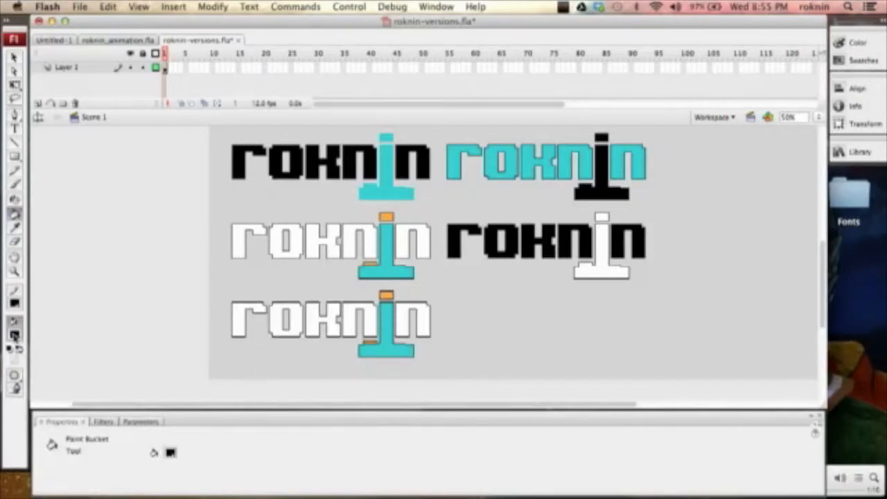
{"action": "left_click", "coordinate": [21, 336]}
{"action": "left_click", "coordinate": [21, 370]}
{"action": "left_click", "coordinate": [240, 307]}
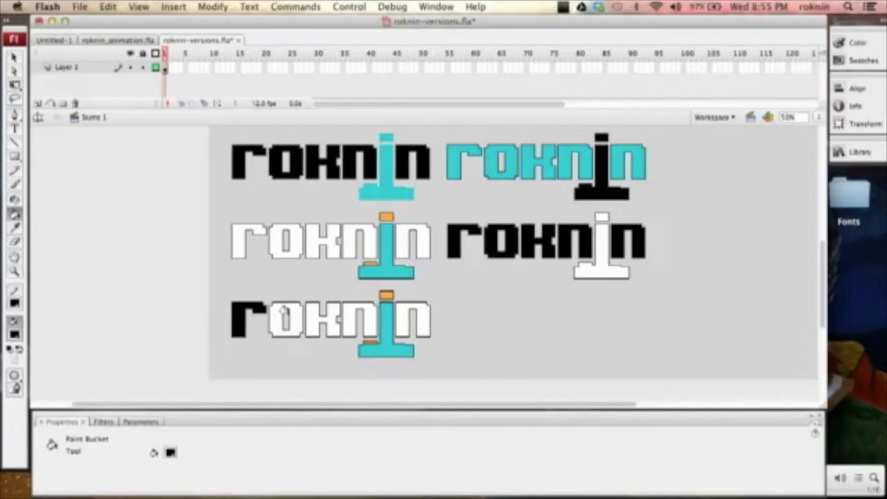
{"action": "left_click", "coordinate": [274, 312]}
{"action": "left_click", "coordinate": [307, 313]}
{"action": "left_click", "coordinate": [347, 310]}
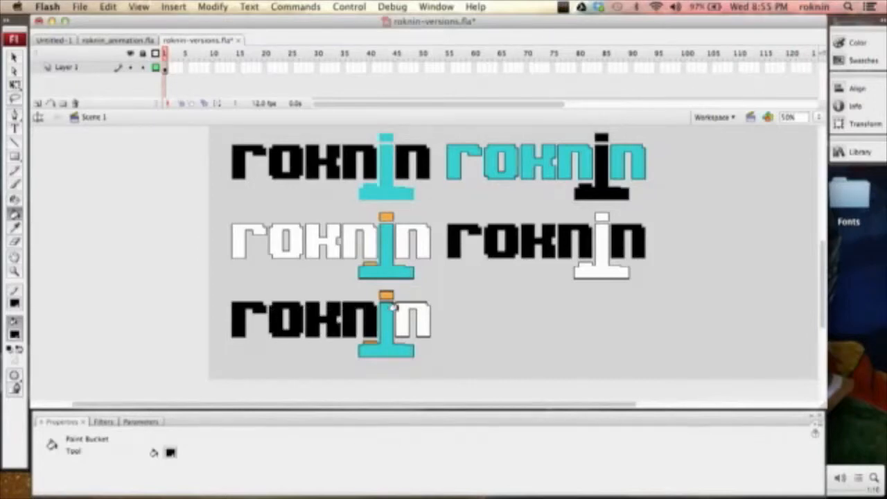
{"action": "left_click", "coordinate": [398, 308]}
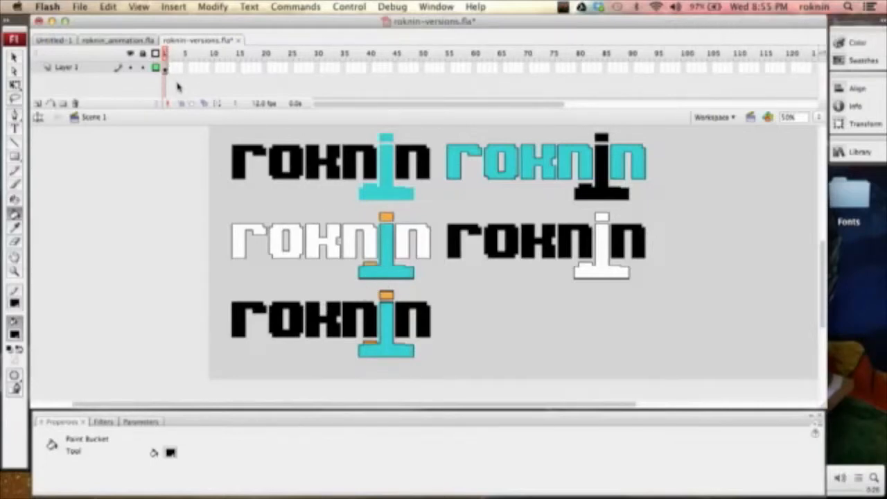
{"action": "key", "text": "super+s"}
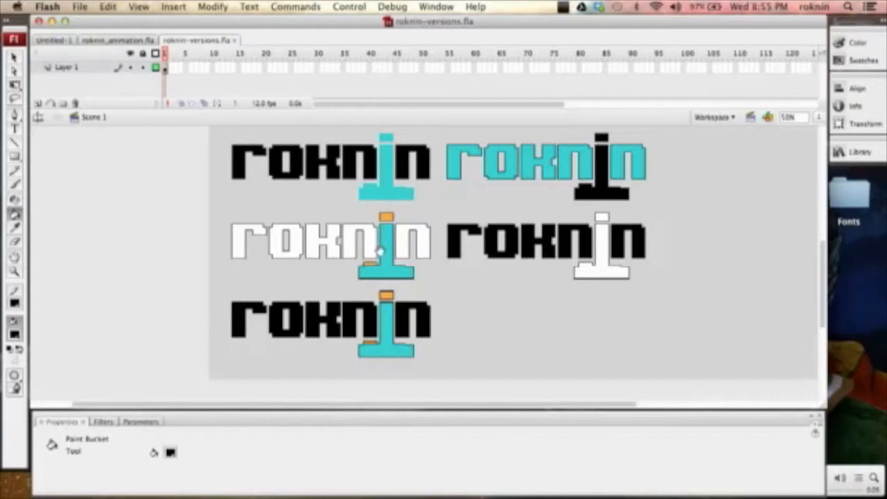
Return to the roknin_animation.fla document and view its whole stage at 50%.
{"action": "scroll", "coordinate": [381, 317], "scroll_direction": "up", "scroll_amount": 5}
{"action": "scroll", "coordinate": [373, 305], "scroll_direction": "down", "scroll_amount": 4}
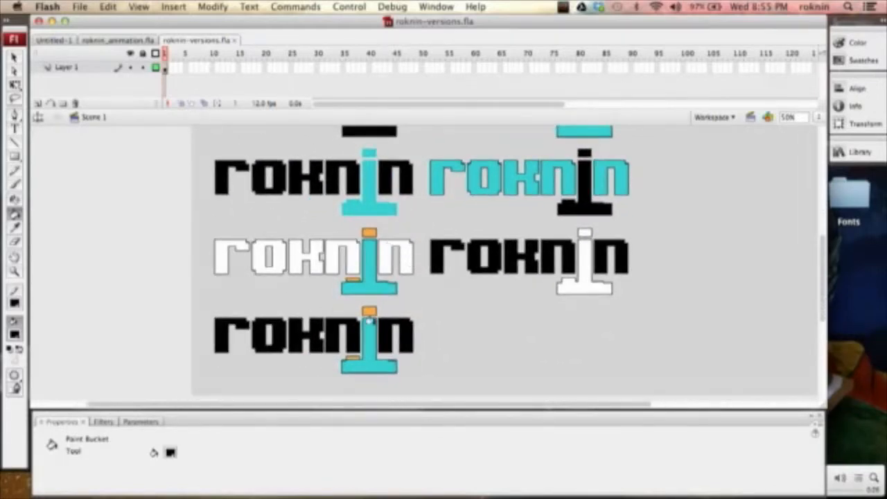
{"action": "left_click", "coordinate": [137, 42]}
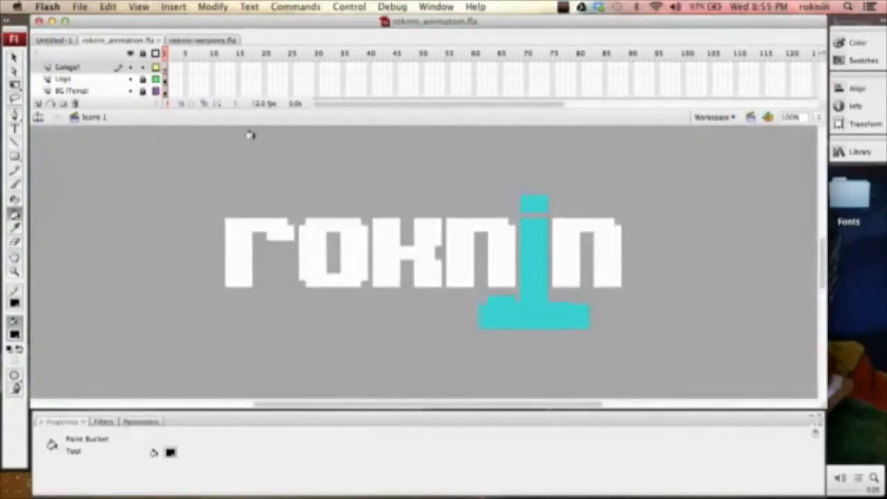
{"action": "key", "text": "z"}
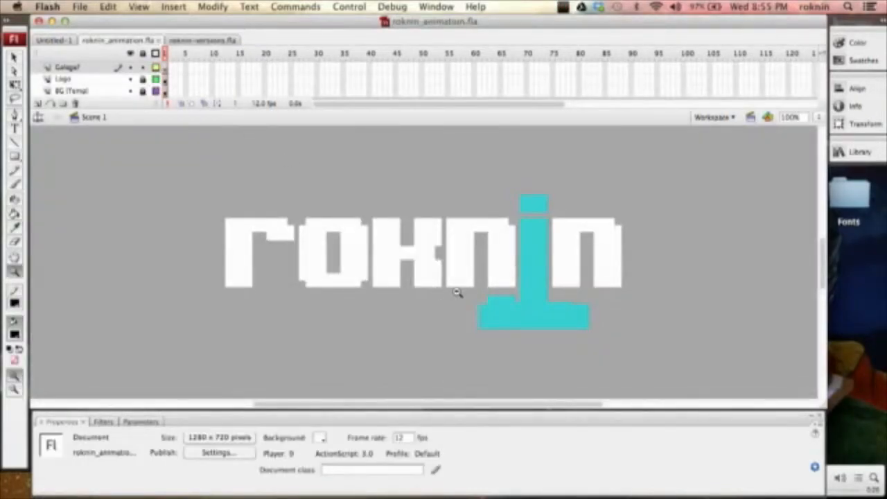
{"action": "left_click", "coordinate": [451, 290], "text": "alt"}
{"action": "left_click_drag", "start_coordinate": [451, 273], "coordinate": [457, 259]}
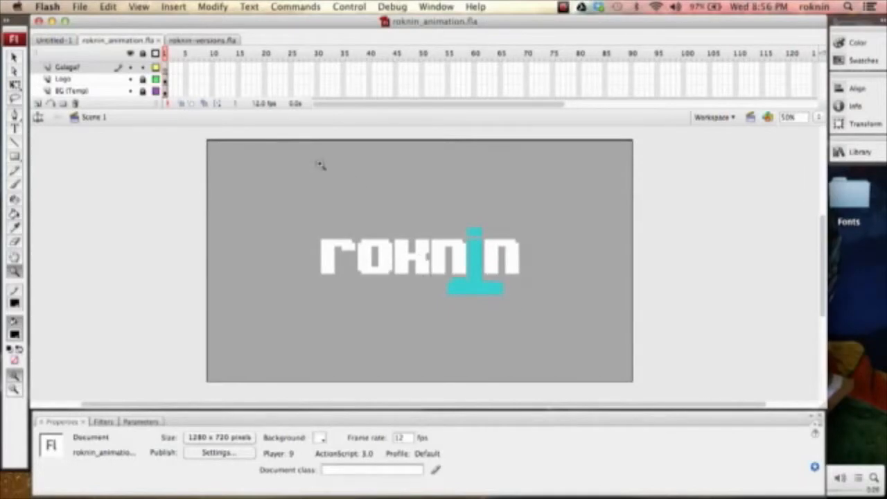
Create a new Flash File (ActionScript 3.0) document and select its first frame.
{"action": "left_click", "coordinate": [70, 41]}
{"action": "left_click", "coordinate": [123, 41]}
{"action": "left_click", "coordinate": [203, 41]}
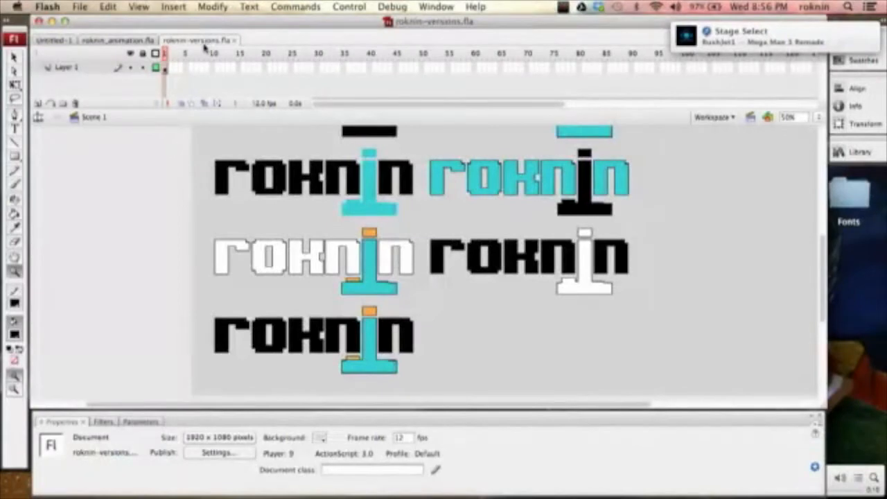
{"action": "key", "text": "super+n"}
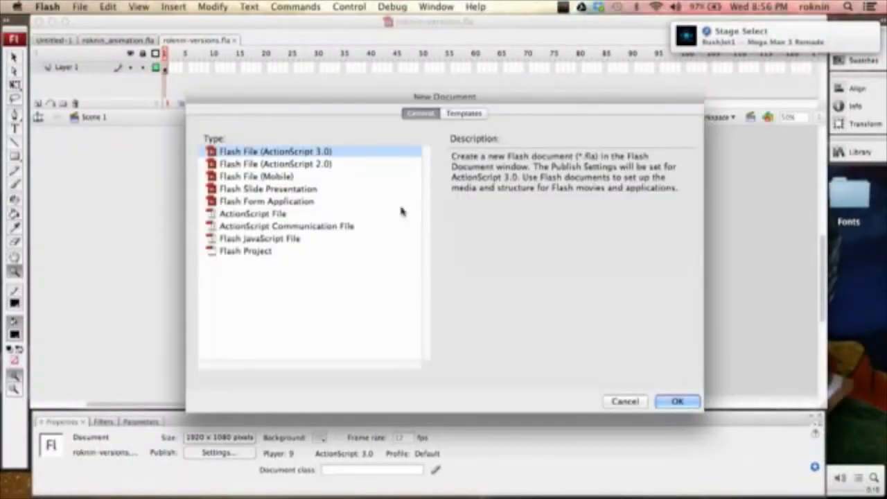
{"action": "left_click", "coordinate": [676, 403]}
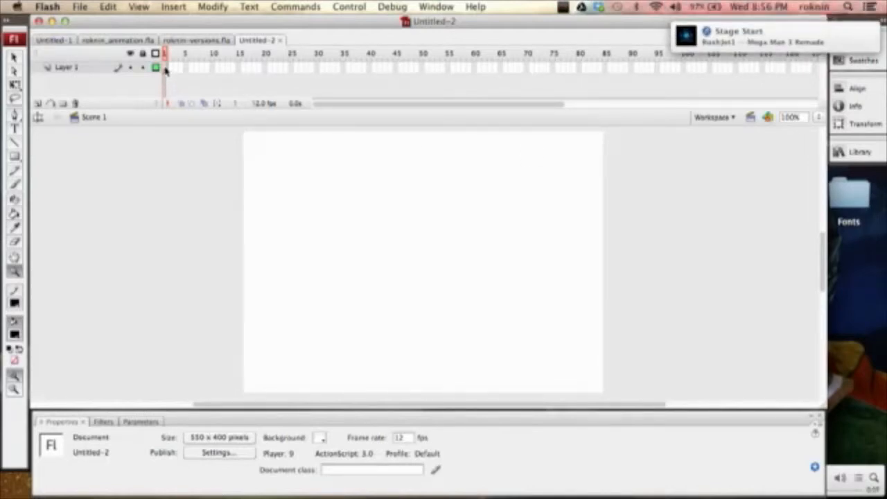
{"action": "left_click", "coordinate": [167, 69]}
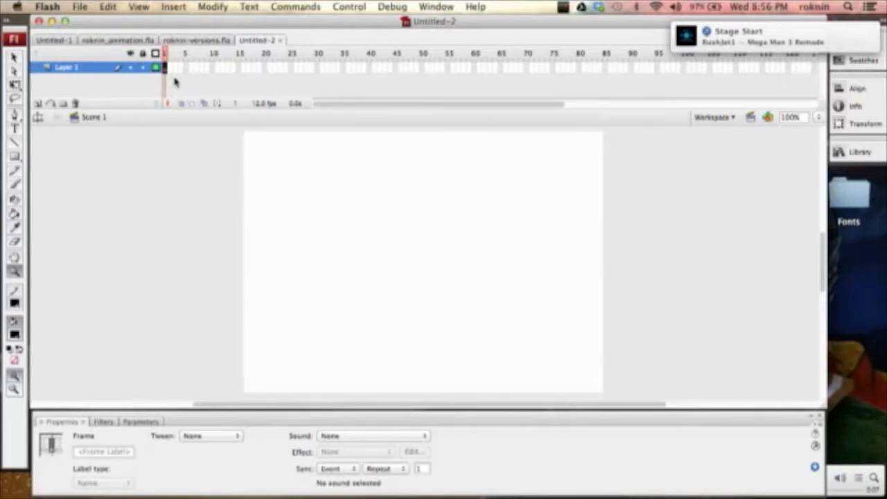
{"action": "left_click", "coordinate": [79, 6]}
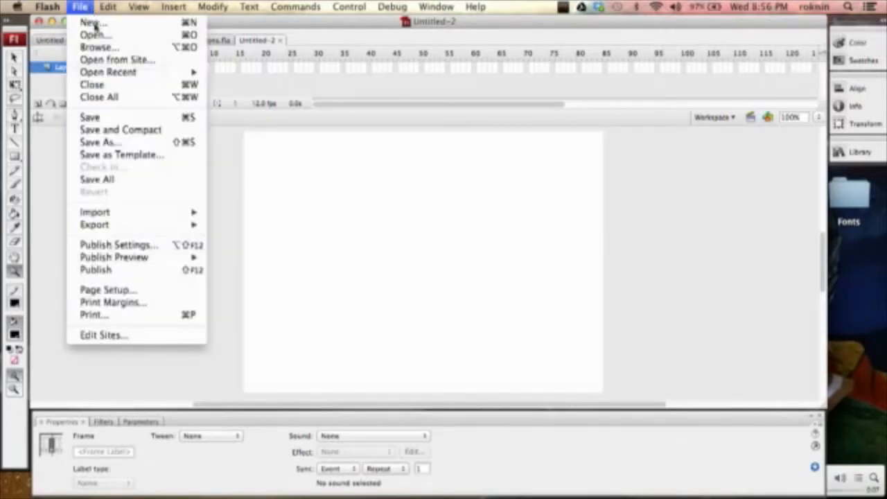
{"action": "mouse_move", "coordinate": [128, 75]}
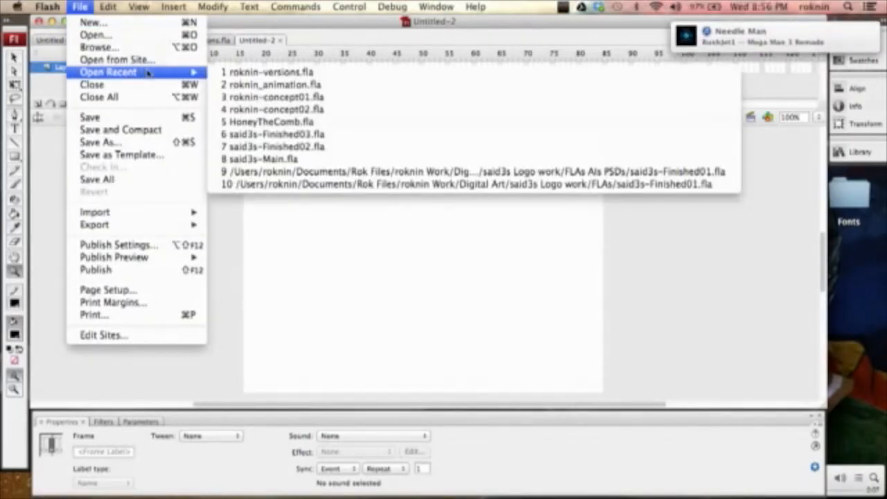
{"action": "left_click", "coordinate": [254, 36]}
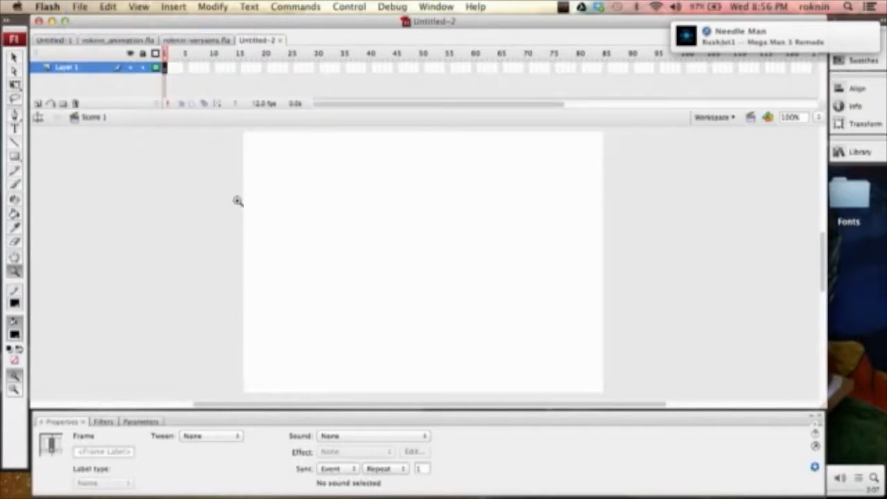
Draw a black filled square about 102 px wide near the middle of the stage and select its fill.
{"action": "left_click", "coordinate": [15, 157]}
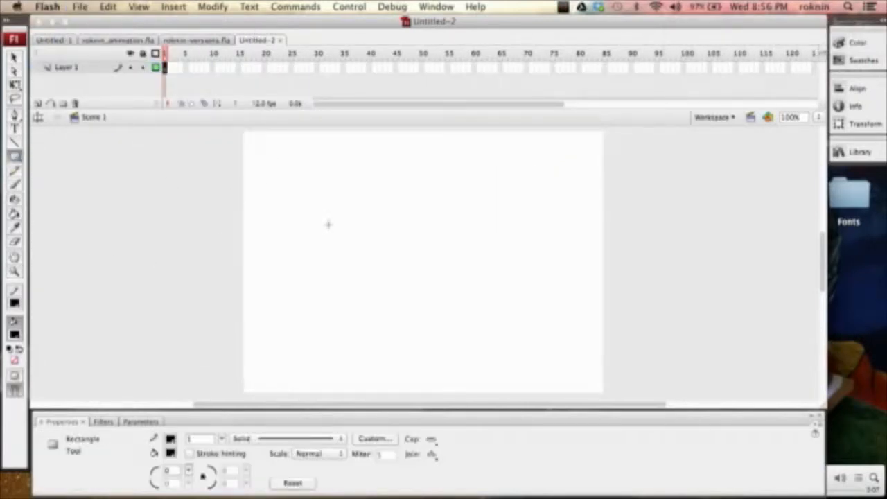
{"action": "left_click_drag", "start_coordinate": [379, 210], "coordinate": [444, 275]}
{"action": "key", "text": "v"}
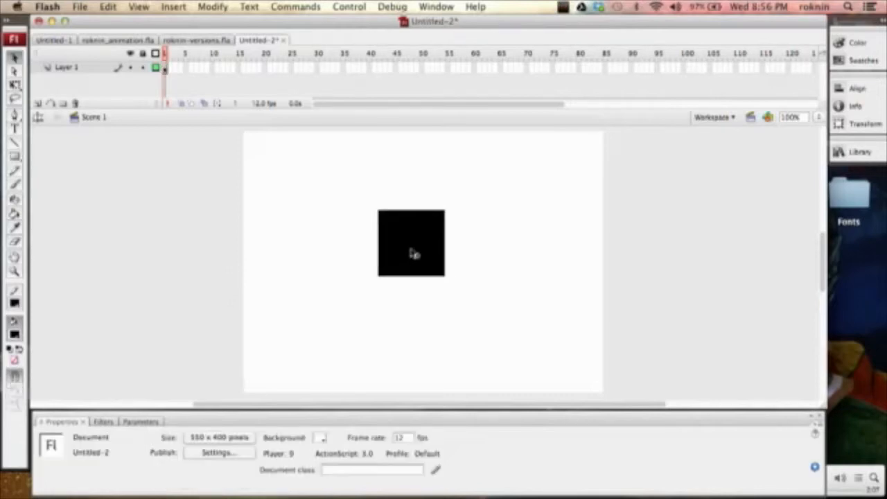
{"action": "left_click", "coordinate": [414, 257]}
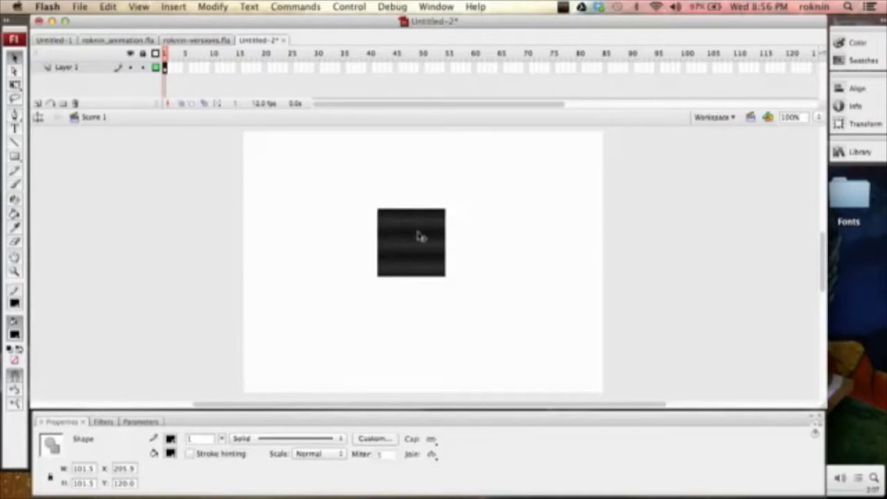
Convert the selected black square to a movie clip symbol named Enemy Ship.
{"action": "right_click", "coordinate": [414, 235]}
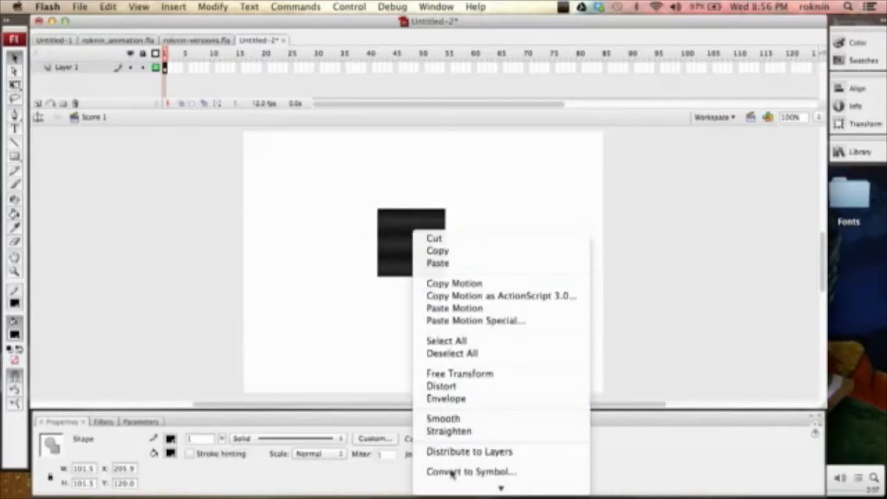
{"action": "mouse_move", "coordinate": [456, 486]}
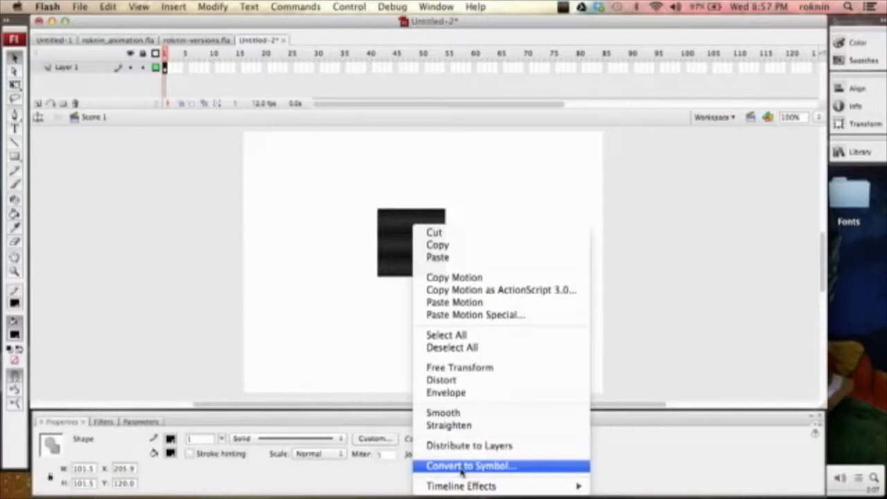
{"action": "left_click", "coordinate": [528, 468]}
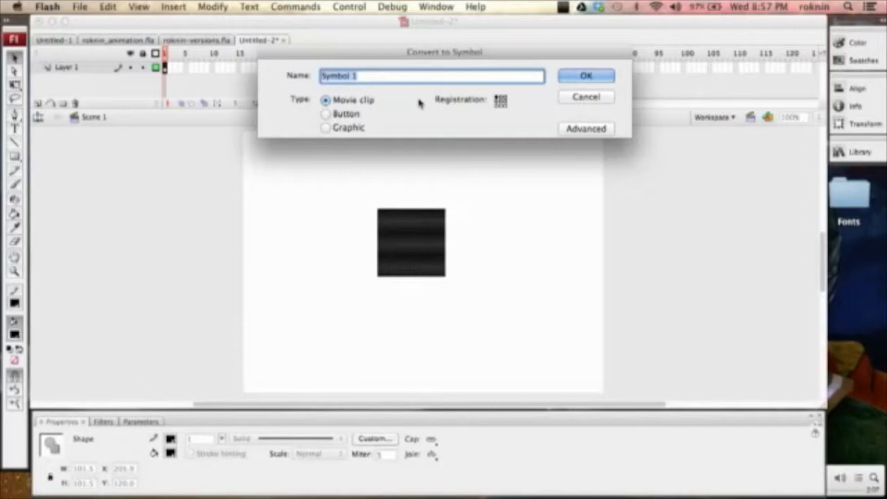
{"action": "type", "text": "Enemy Ship"}
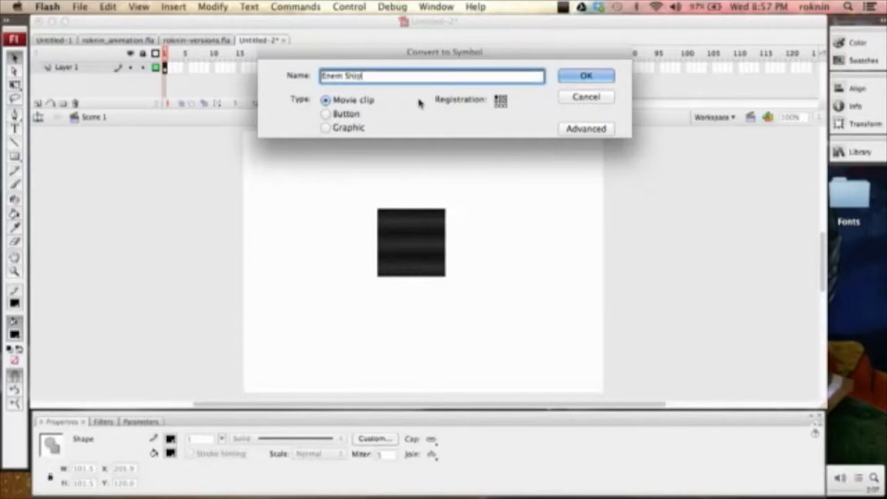
{"action": "key", "text": "Left"}
{"action": "key", "text": "Left"}
{"action": "key", "text": "Left"}
{"action": "key", "text": "Left"}
{"action": "key", "text": "Left"}
{"action": "type", "text": "y"}
{"action": "left_click", "coordinate": [604, 76]}
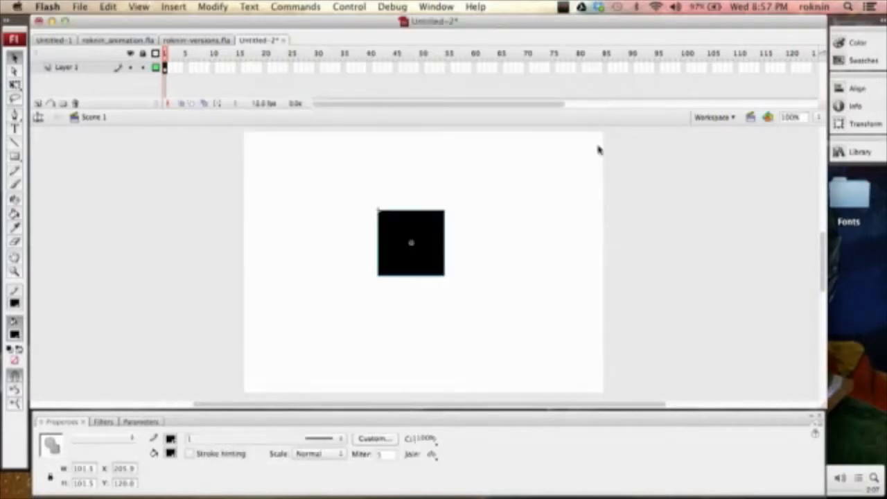
Open the Enemy Ship symbol for editing and delete the black square inside it.
{"action": "double_click", "coordinate": [434, 265]}
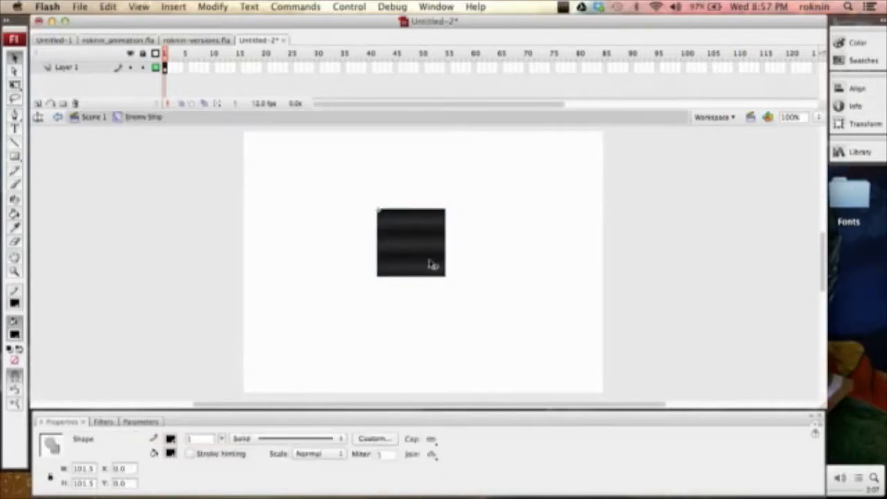
{"action": "left_click", "coordinate": [546, 236]}
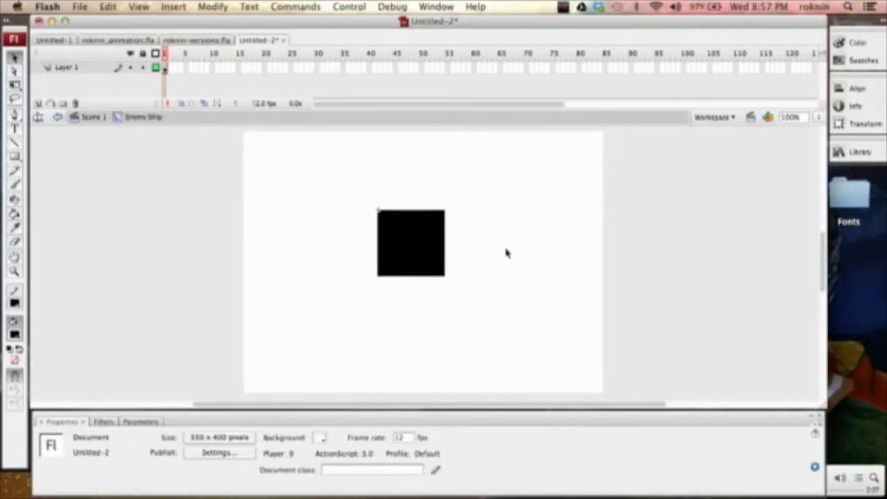
{"action": "left_click", "coordinate": [437, 260]}
{"action": "double_click", "coordinate": [437, 260]}
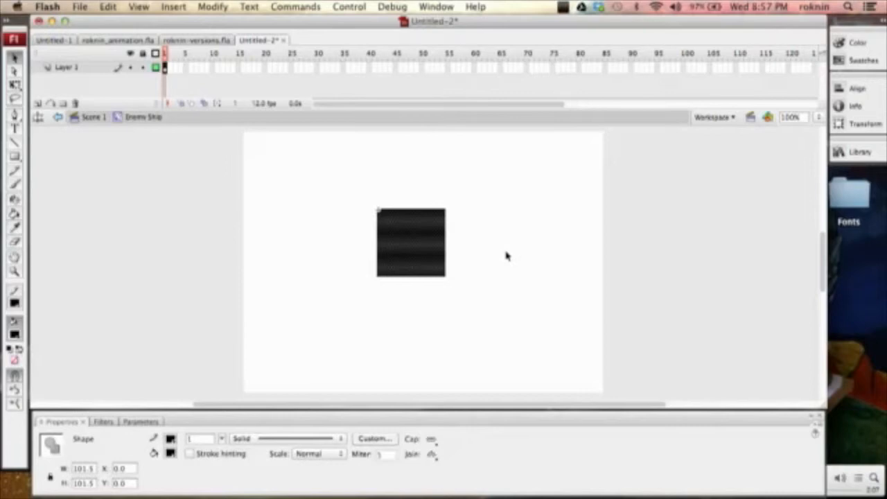
{"action": "key", "text": "Delete"}
Import Enemy02.png, Enemy03.png, Enemy04.png and Ship_02.png from the roknin New Logo folder into the document's library.
{"action": "left_click", "coordinate": [174, 7]}
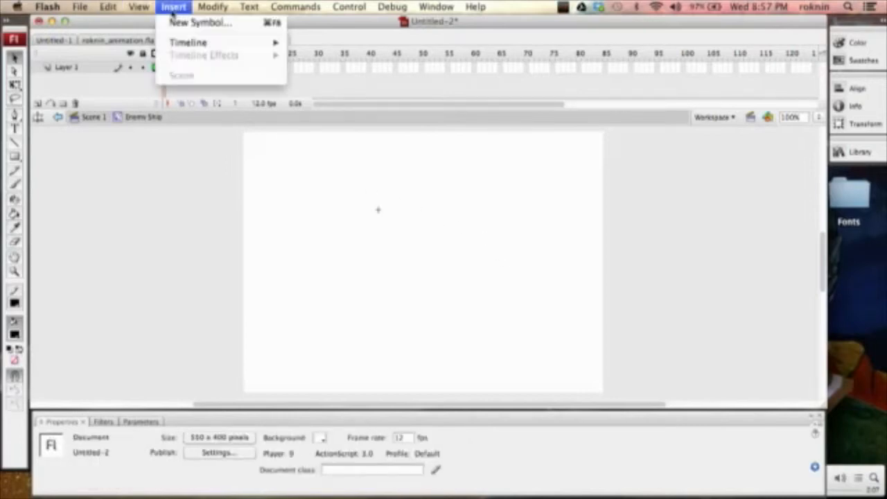
{"action": "mouse_move", "coordinate": [126, 9]}
{"action": "mouse_move", "coordinate": [213, 8]}
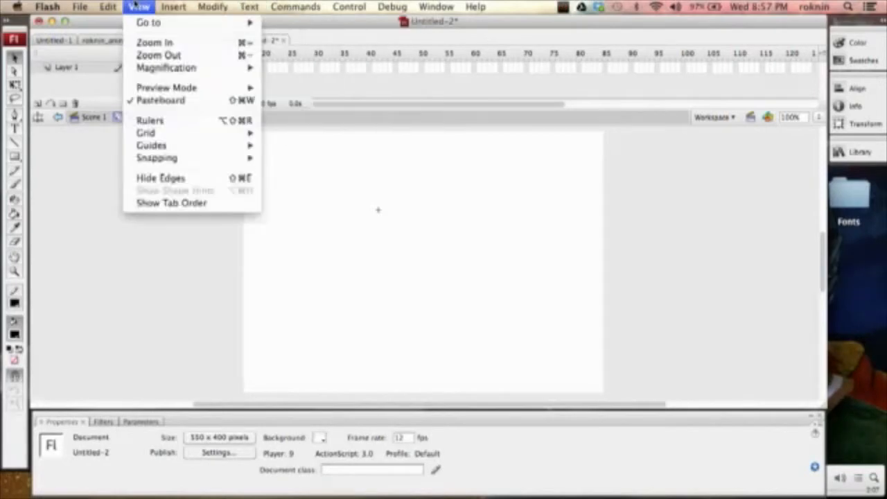
{"action": "mouse_move", "coordinate": [76, 7]}
{"action": "mouse_move", "coordinate": [120, 216]}
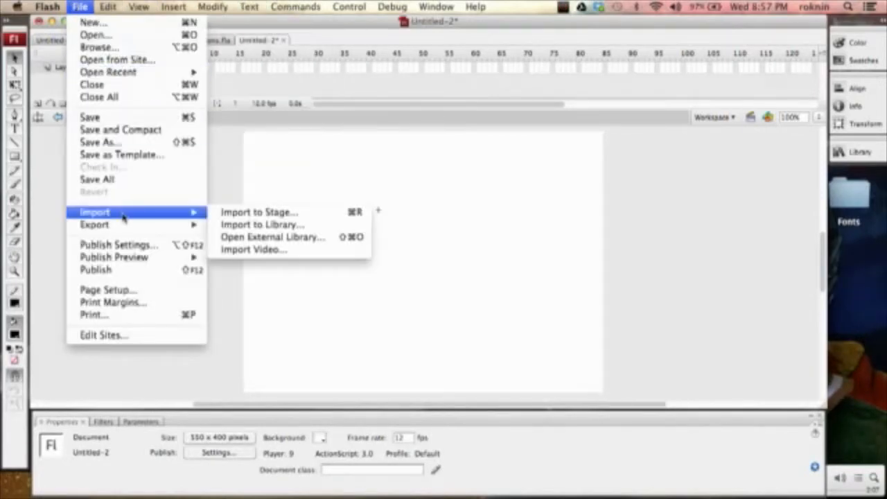
{"action": "left_click", "coordinate": [260, 225]}
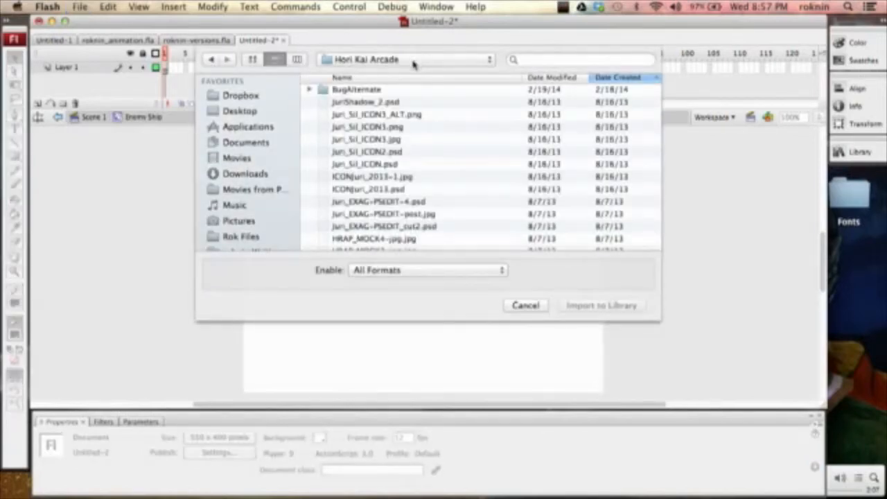
{"action": "left_click", "coordinate": [464, 70]}
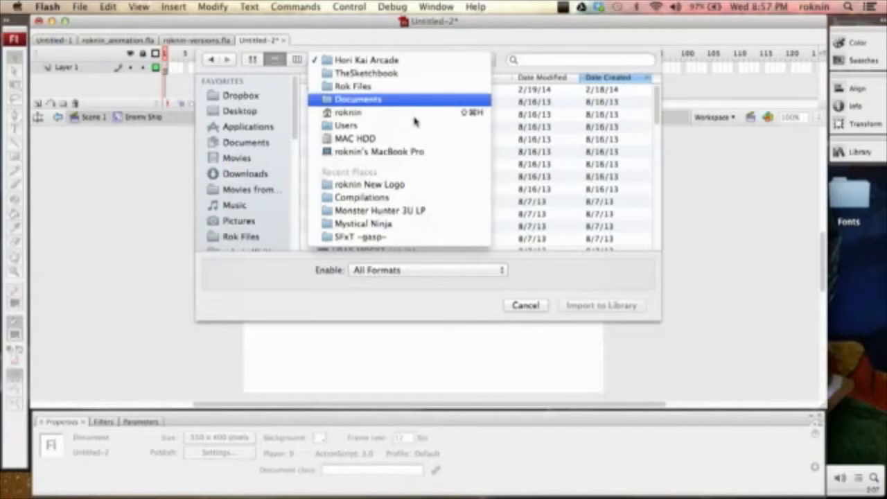
{"action": "left_click", "coordinate": [401, 185]}
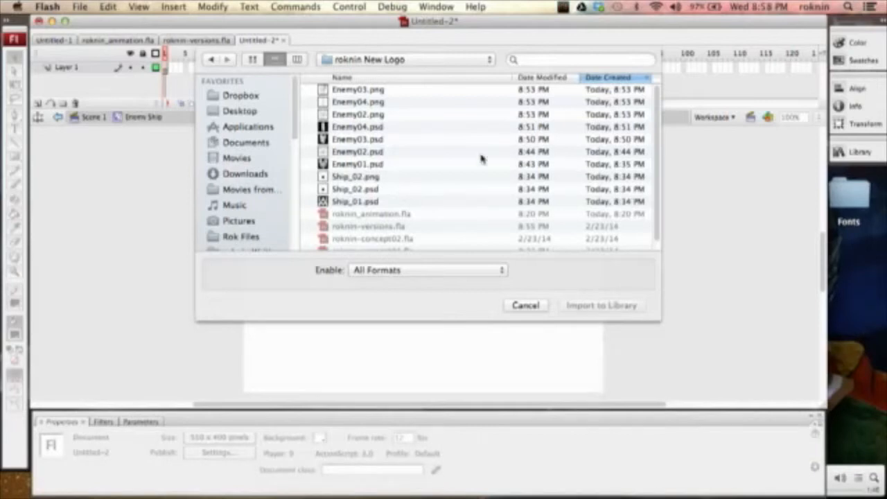
{"action": "left_click", "coordinate": [380, 115]}
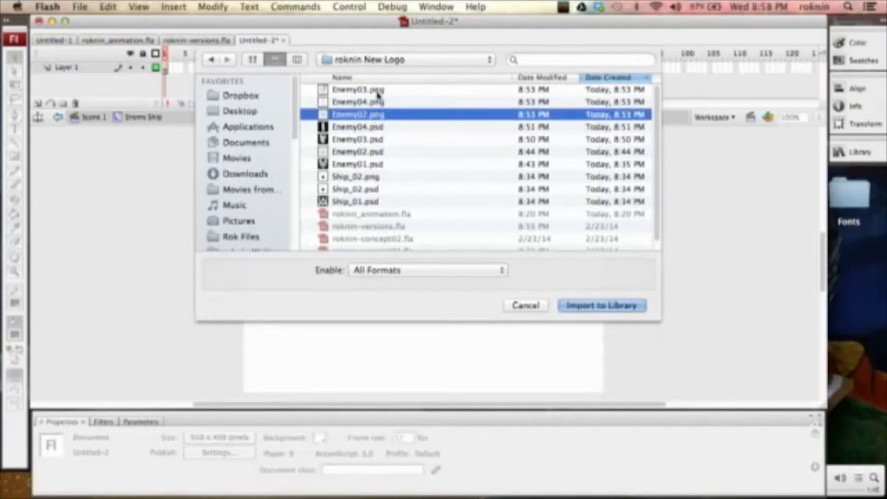
{"action": "left_click", "coordinate": [380, 91], "text": "shift"}
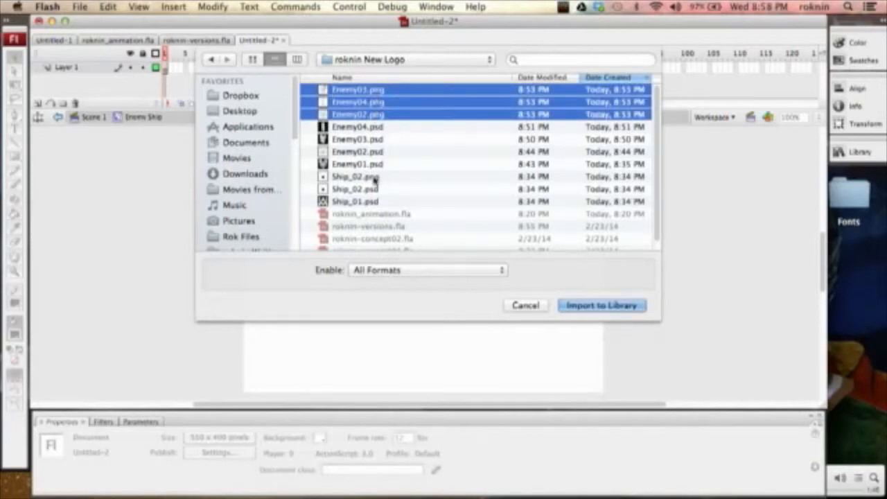
{"action": "left_click", "coordinate": [374, 177], "text": "super"}
{"action": "left_click", "coordinate": [602, 307]}
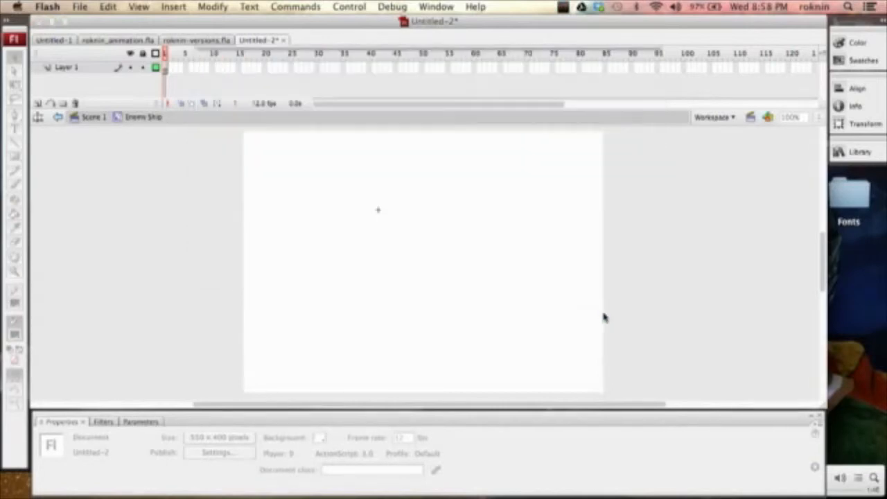
Preview Enemy02.png, Enemy03.png and Enemy04.png repeatedly in sequence in the library to examine the enemy's rotation frames.
{"action": "left_click", "coordinate": [860, 152]}
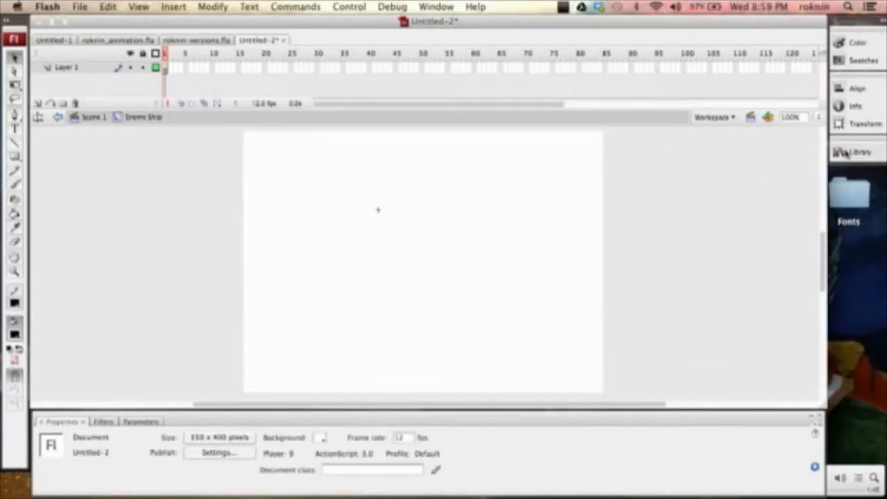
{"action": "left_click", "coordinate": [741, 289]}
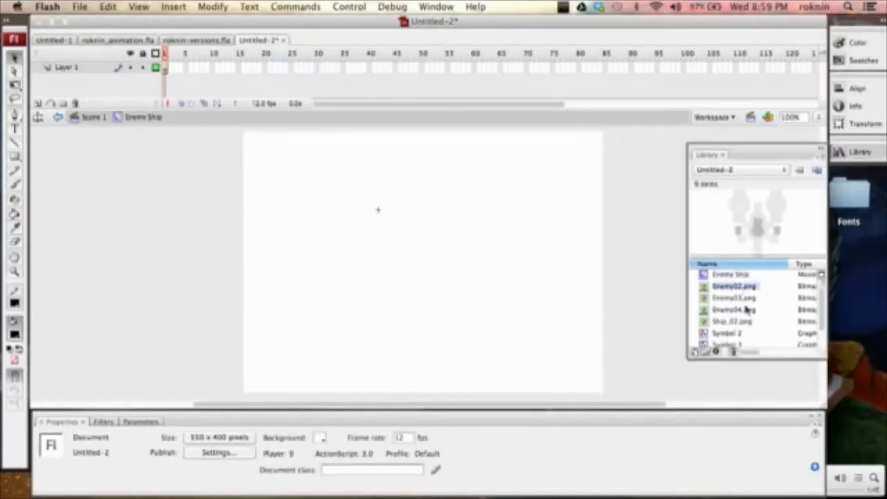
{"action": "left_click", "coordinate": [742, 312]}
{"action": "left_click", "coordinate": [747, 299]}
{"action": "left_click", "coordinate": [750, 311]}
{"action": "left_click", "coordinate": [750, 300]}
{"action": "left_click", "coordinate": [750, 288]}
{"action": "left_click", "coordinate": [750, 299]}
{"action": "left_click", "coordinate": [751, 312]}
{"action": "left_click", "coordinate": [751, 288]}
{"action": "left_click", "coordinate": [751, 299]}
{"action": "left_click", "coordinate": [751, 312]}
{"action": "left_click", "coordinate": [751, 287]}
{"action": "left_click", "coordinate": [751, 299]}
{"action": "left_click", "coordinate": [750, 312]}
{"action": "left_click", "coordinate": [751, 298]}
{"action": "left_click", "coordinate": [751, 288]}
{"action": "left_click", "coordinate": [751, 299]}
{"action": "left_click", "coordinate": [750, 309]}
{"action": "left_click", "coordinate": [751, 298]}
{"action": "left_click", "coordinate": [751, 288]}
{"action": "left_click", "coordinate": [751, 299]}
{"action": "left_click", "coordinate": [751, 311]}
{"action": "left_click", "coordinate": [751, 299]}
{"action": "left_click", "coordinate": [750, 287]}
{"action": "left_click", "coordinate": [751, 311]}
{"action": "left_click", "coordinate": [753, 299]}
{"action": "left_click", "coordinate": [752, 288]}
{"action": "left_click", "coordinate": [752, 298]}
{"action": "left_click", "coordinate": [752, 311]}
{"action": "left_click", "coordinate": [751, 298]}
{"action": "left_click", "coordinate": [751, 288]}
{"action": "left_click", "coordinate": [753, 300]}
{"action": "left_click", "coordinate": [753, 311]}
{"action": "left_click", "coordinate": [753, 299]}
{"action": "left_click", "coordinate": [752, 288]}
{"action": "left_click", "coordinate": [752, 299]}
{"action": "left_click", "coordinate": [752, 310]}
{"action": "left_click", "coordinate": [752, 298]}
{"action": "left_click", "coordinate": [752, 288]}
{"action": "key", "text": "Down"}
{"action": "key", "text": "Down"}
{"action": "key", "text": "Up"}
{"action": "key", "text": "Up"}
{"action": "key", "text": "Down"}
{"action": "key", "text": "Down"}
{"action": "key", "text": "Up"}
{"action": "key", "text": "Up"}
{"action": "key", "text": "Down"}
{"action": "key", "text": "Down"}
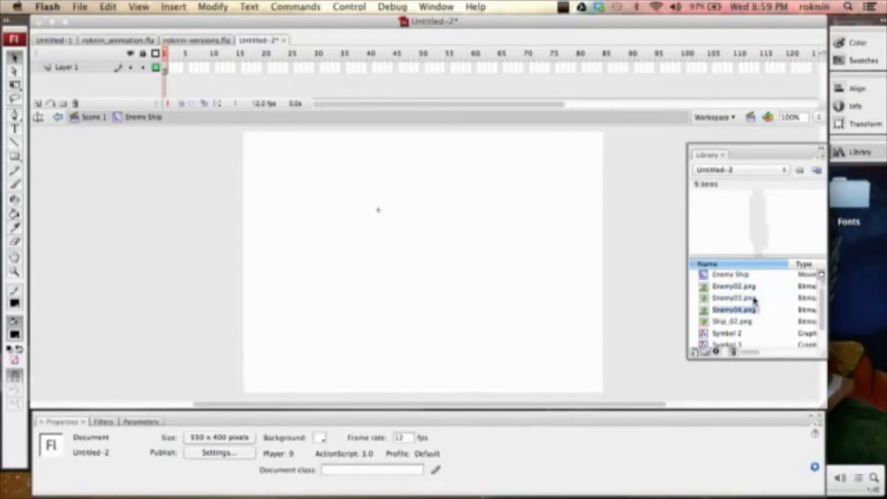
{"action": "key", "text": "Down"}
{"action": "key", "text": "Up"}
{"action": "key", "text": "Up"}
{"action": "key", "text": "Down"}
{"action": "key", "text": "Down"}
{"action": "key", "text": "Up"}
{"action": "key", "text": "Up"}
{"action": "key", "text": "Down"}
{"action": "key", "text": "Down"}
{"action": "key", "text": "Up"}
{"action": "key", "text": "Down"}
{"action": "key", "text": "Up"}
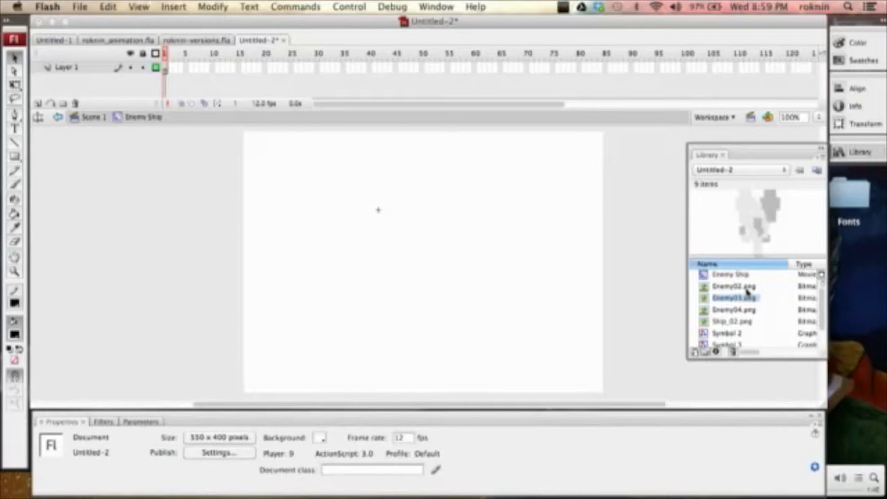
{"action": "key", "text": "Up"}
{"action": "key", "text": "Down"}
{"action": "key", "text": "Up"}
{"action": "key", "text": "Down"}
{"action": "key", "text": "Down"}
{"action": "key", "text": "Up"}
{"action": "key", "text": "Up"}
{"action": "key", "text": "Down"}
{"action": "key", "text": "Down"}
{"action": "key", "text": "Up"}
{"action": "key", "text": "Up"}
{"action": "left_click", "coordinate": [750, 312]}
Place the Enemy02.png bitmap inside the Enemy Ship symbol at X 24.0, Y 22.0.
{"action": "left_click", "coordinate": [750, 286]}
{"action": "left_click_drag", "start_coordinate": [736, 287], "coordinate": [410, 236]}
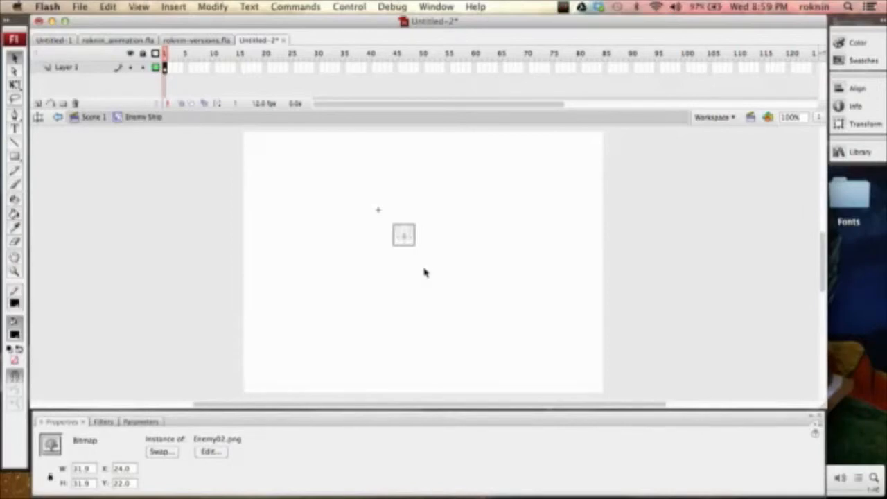
{"action": "key", "text": "z"}
{"action": "left_click", "coordinate": [404, 235]}
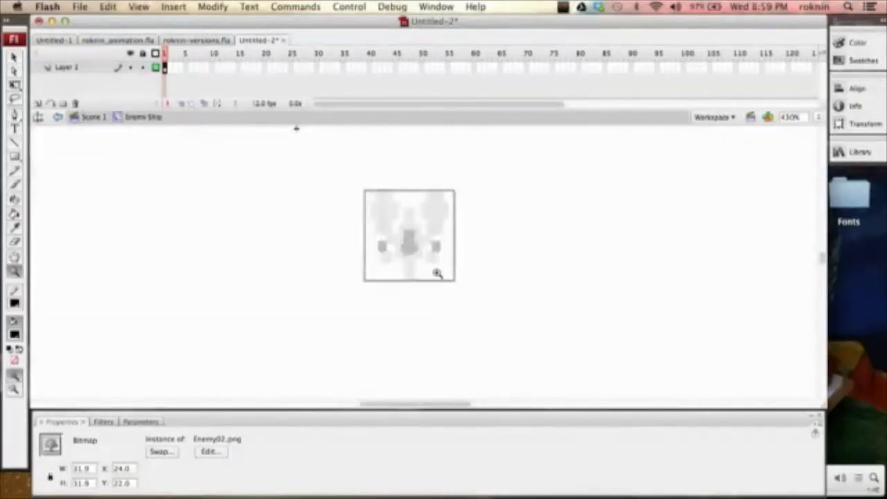
{"action": "key", "text": "v"}
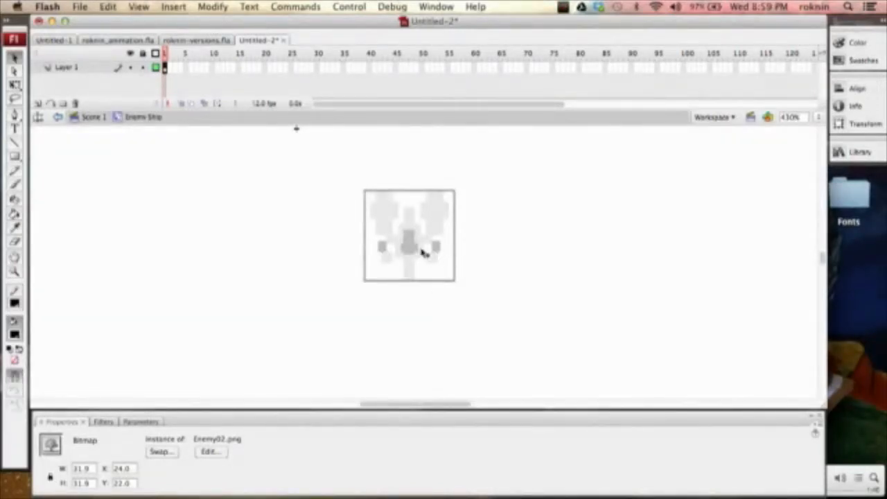
Insert keyframes at frames 5, 10 and 15 of Layer 1 in the Enemy Ship symbol.
{"action": "left_click", "coordinate": [186, 68]}
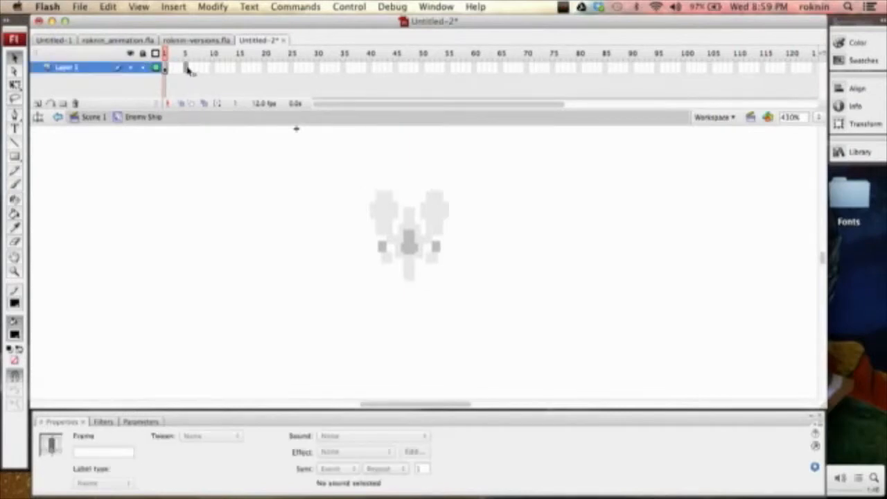
{"action": "right_click", "coordinate": [186, 68]}
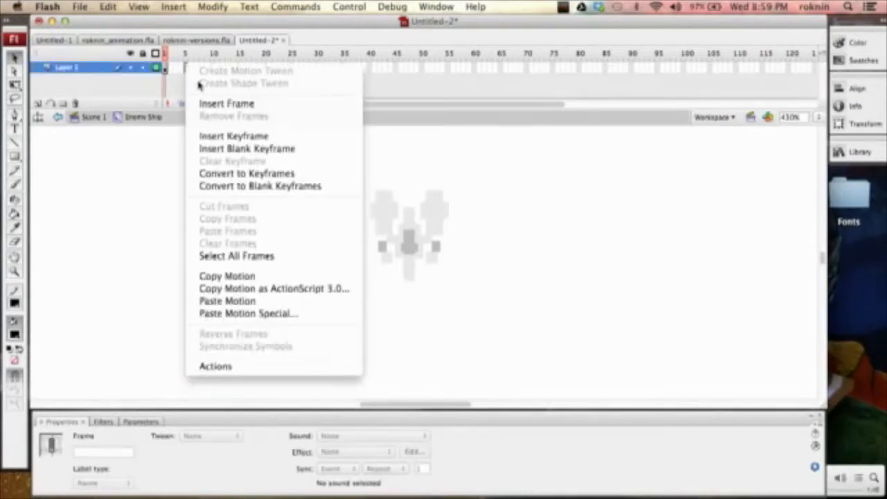
{"action": "left_click", "coordinate": [233, 136]}
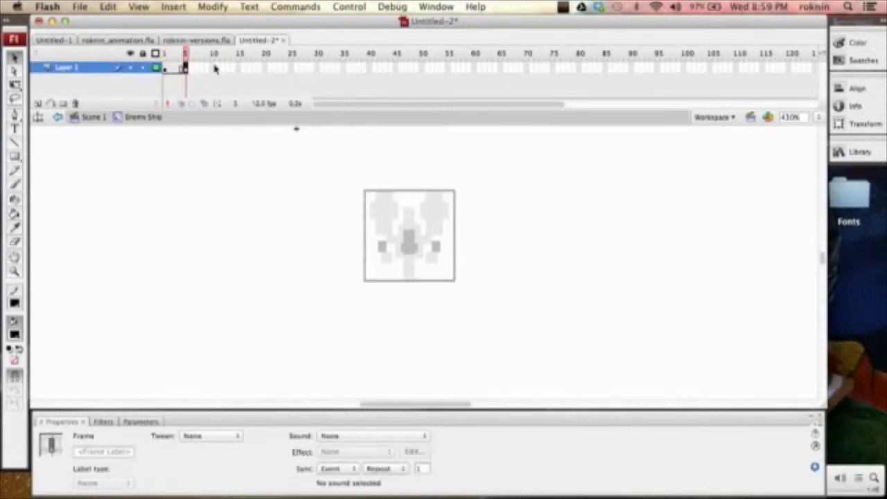
{"action": "right_click", "coordinate": [213, 68]}
{"action": "left_click", "coordinate": [243, 137]}
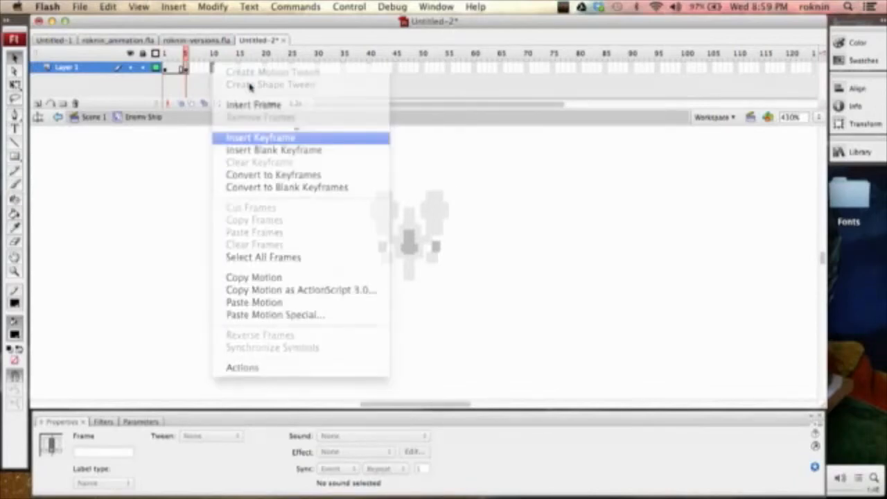
{"action": "right_click", "coordinate": [237, 68]}
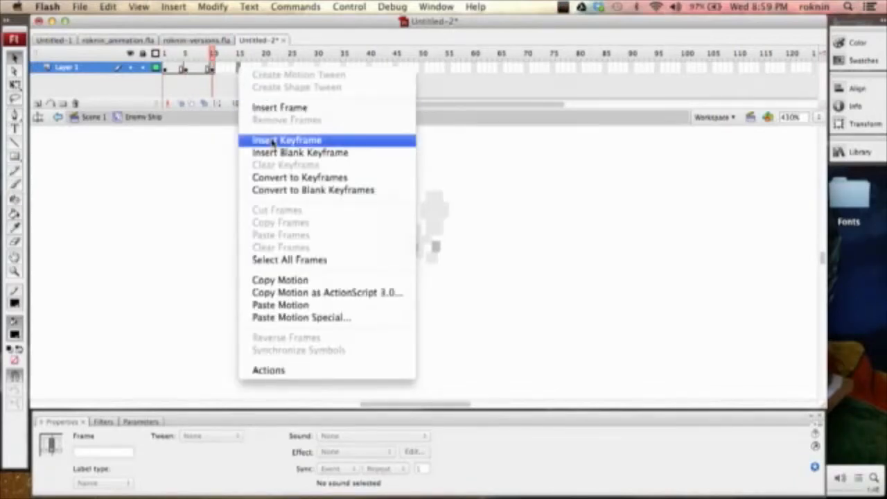
{"action": "left_click", "coordinate": [270, 141]}
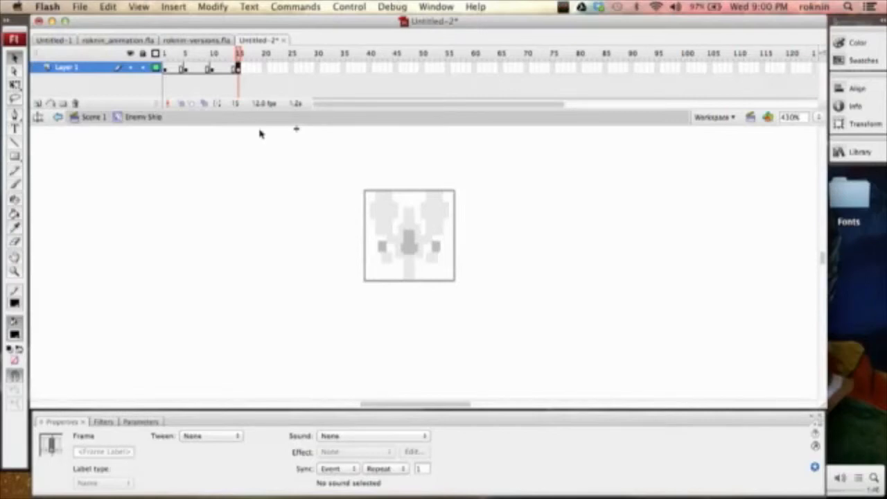
Swap the bitmap on the frame 5 keyframe for Enemy03.png.
{"action": "left_click", "coordinate": [185, 68]}
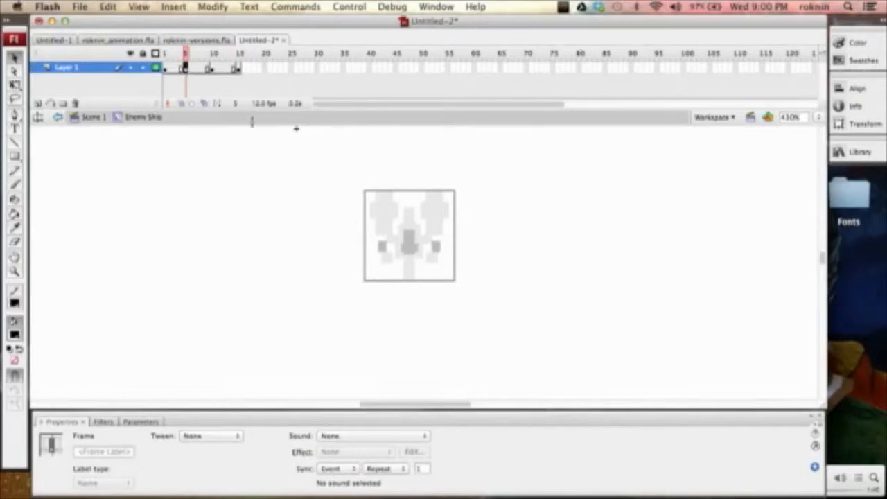
{"action": "right_click", "coordinate": [415, 223]}
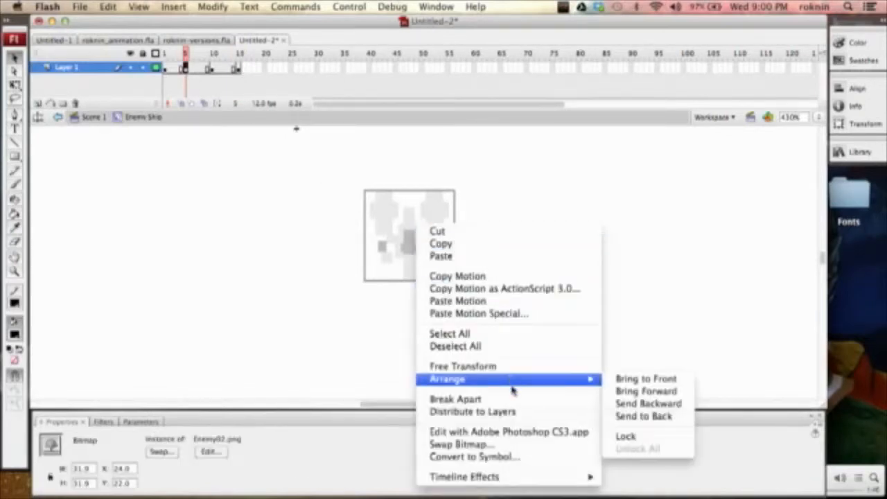
{"action": "left_click", "coordinate": [507, 444]}
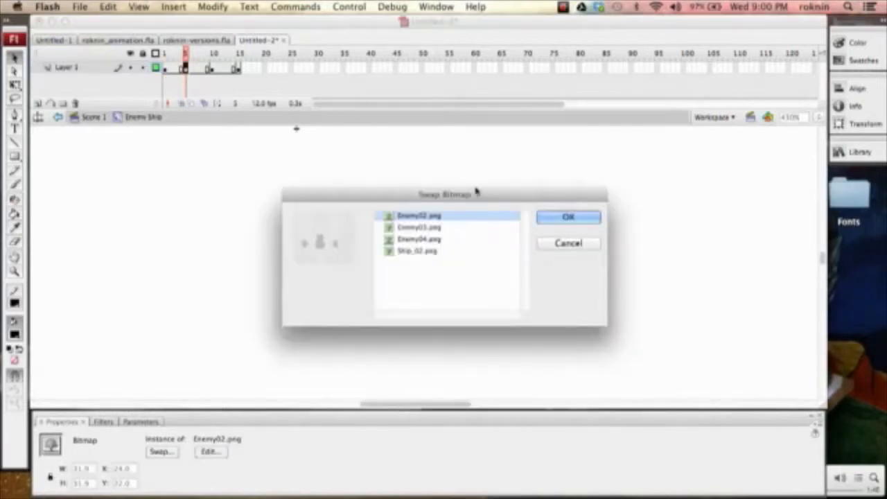
{"action": "left_click", "coordinate": [430, 228]}
{"action": "left_click", "coordinate": [568, 218]}
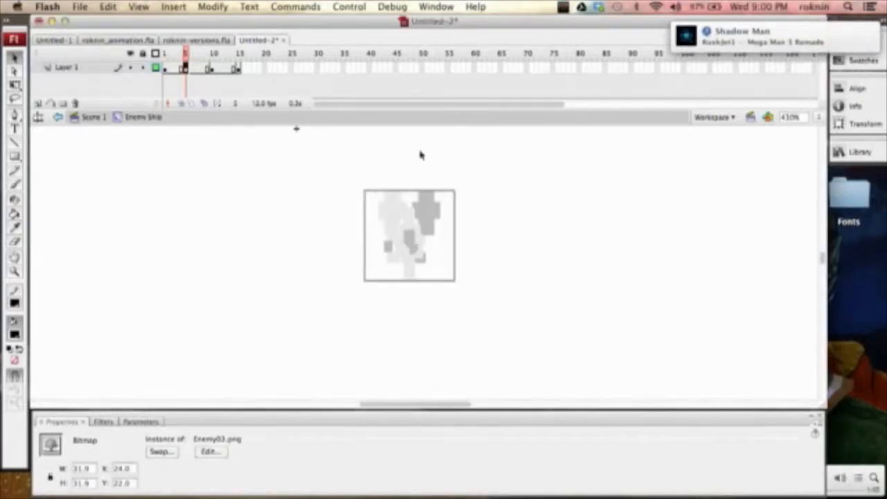
Swap the bitmap on the frame 10 keyframe for Enemy04.png.
{"action": "left_click", "coordinate": [212, 68]}
{"action": "right_click", "coordinate": [407, 227]}
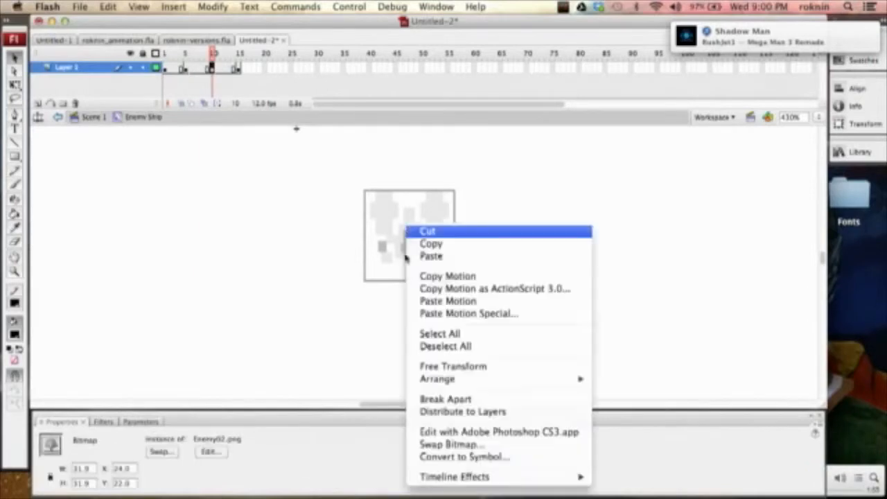
{"action": "left_click", "coordinate": [471, 446]}
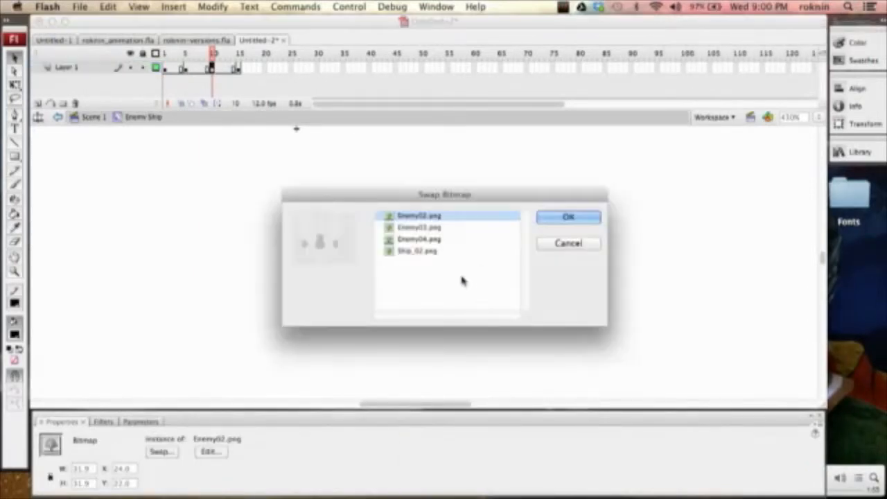
{"action": "left_click", "coordinate": [419, 239]}
{"action": "left_click", "coordinate": [568, 217]}
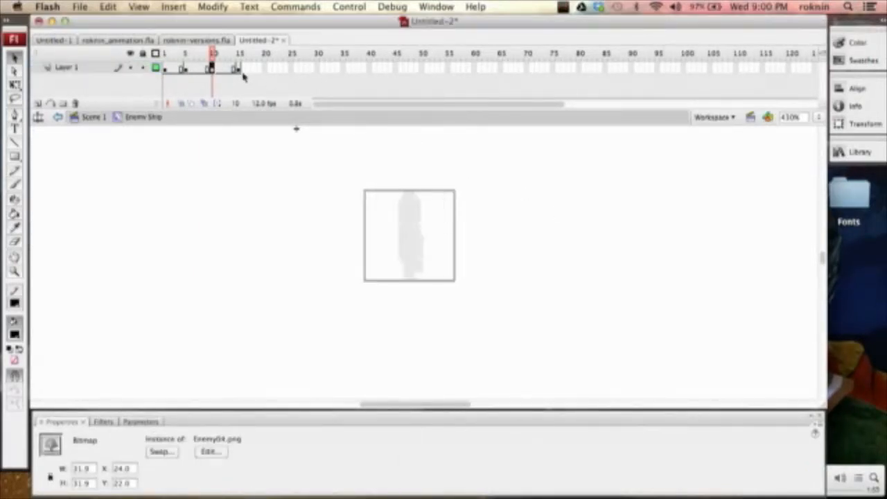
Swap the bitmap on the frame 15 keyframe for Enemy03.png.
{"action": "left_click", "coordinate": [238, 67]}
{"action": "left_click", "coordinate": [409, 239]}
{"action": "right_click", "coordinate": [415, 246]}
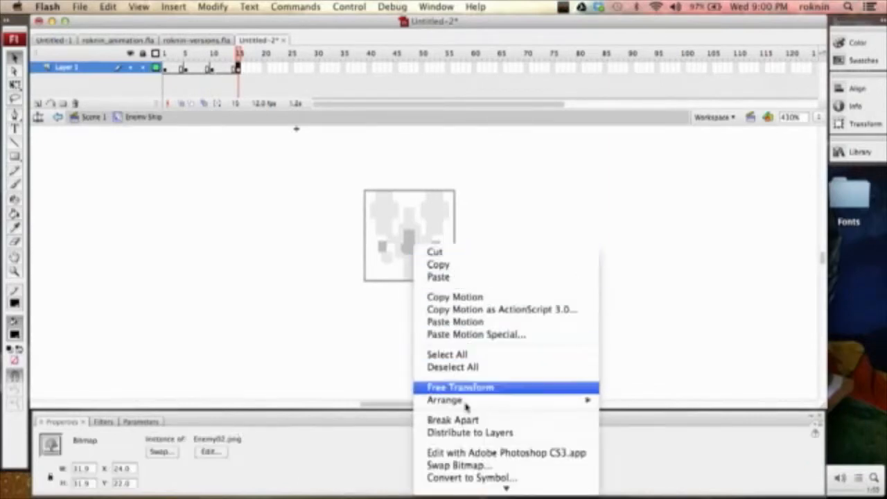
{"action": "left_click", "coordinate": [457, 465]}
{"action": "left_click", "coordinate": [443, 227]}
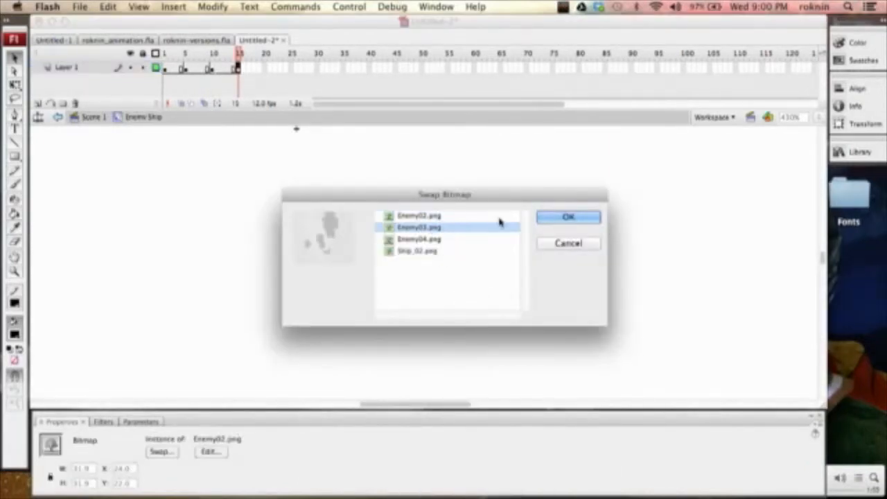
{"action": "left_click", "coordinate": [567, 218]}
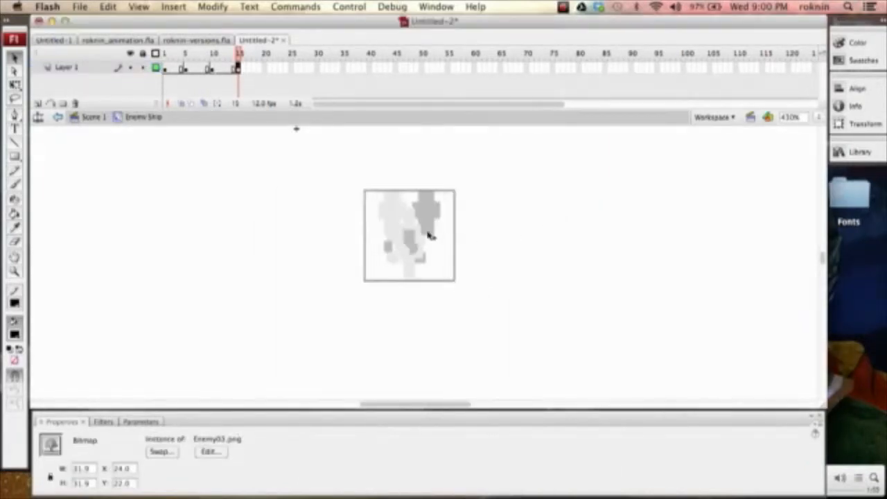
Flip the Enemy03.png bitmap on frame 15 horizontally so it mirrors the frame 5 pose.
{"action": "left_click", "coordinate": [212, 7]}
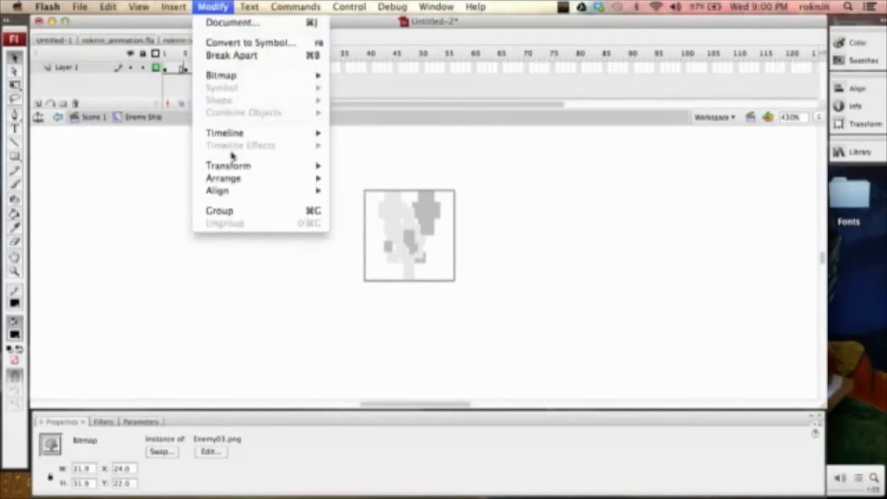
{"action": "mouse_move", "coordinate": [257, 167]}
{"action": "left_click", "coordinate": [408, 295]}
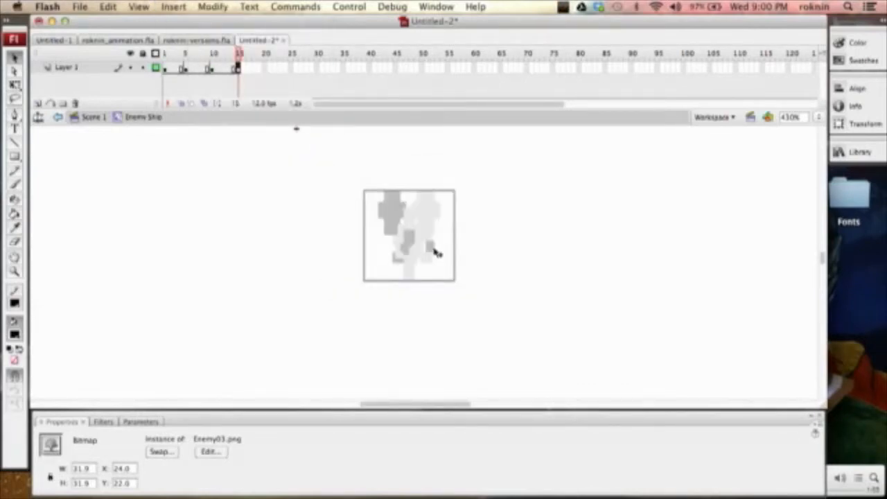
Step back through the keyframes on frames 10, 5 and 1, and play the enemy rotation.
{"action": "left_click", "coordinate": [211, 69]}
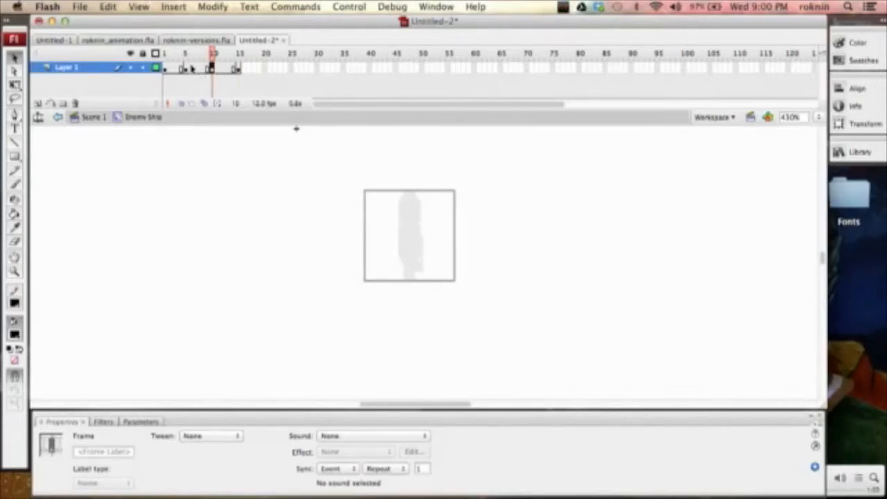
{"action": "left_click", "coordinate": [185, 69]}
{"action": "left_click", "coordinate": [166, 70]}
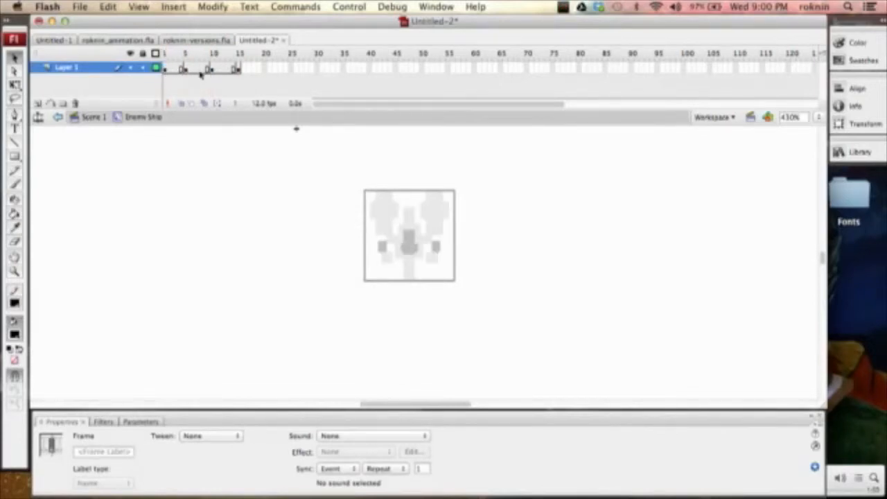
{"action": "key", "text": "Return"}
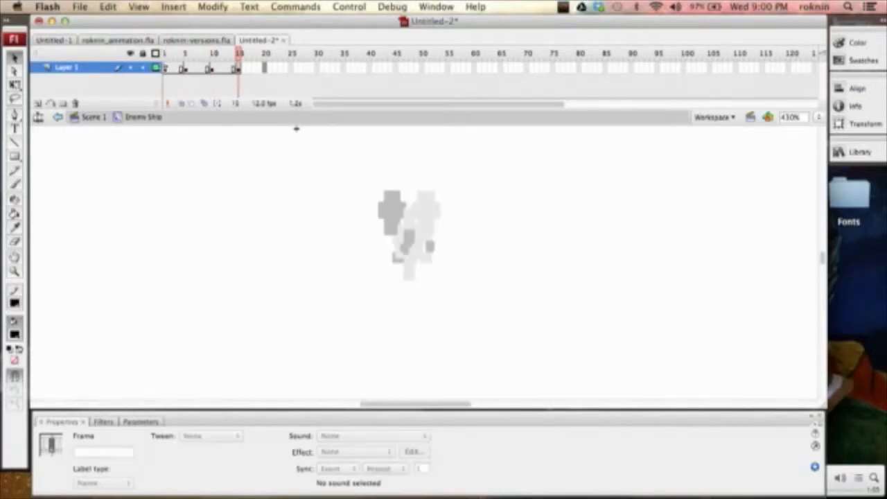
Copy the frame 1 keyframe and paste it into frame 19 to close the rotation loop.
{"action": "left_click", "coordinate": [166, 69]}
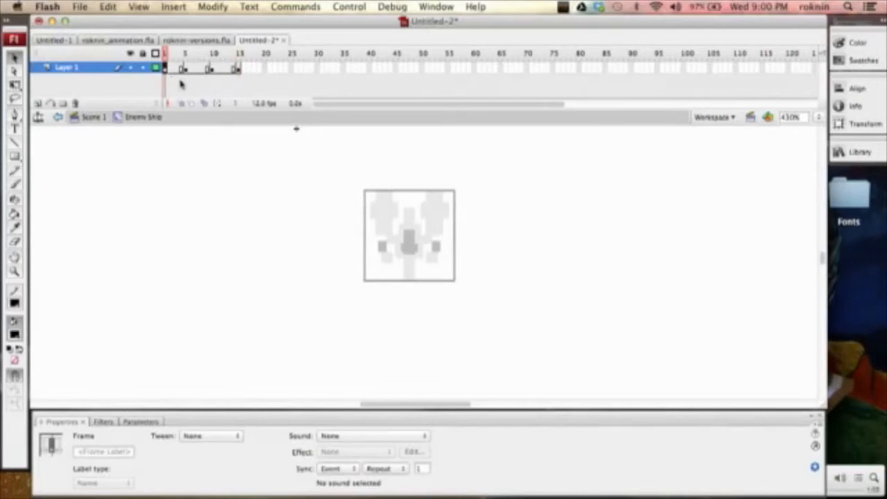
{"action": "right_click", "coordinate": [166, 70]}
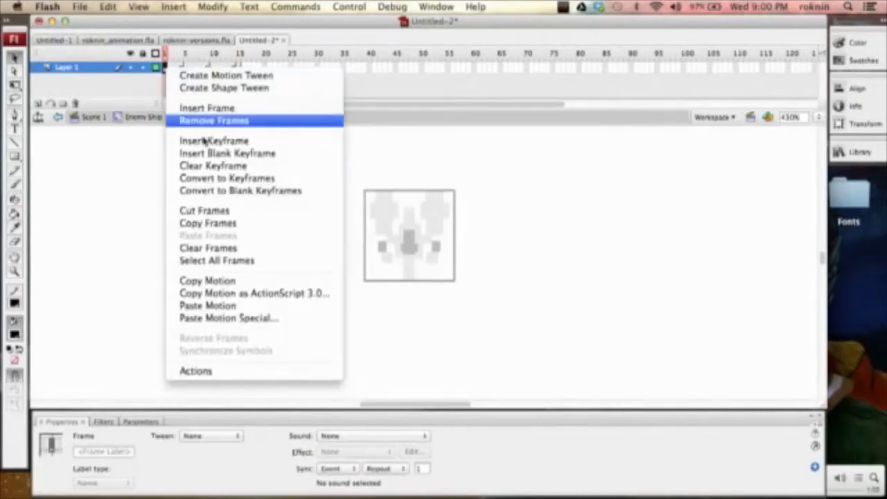
{"action": "left_click", "coordinate": [211, 223]}
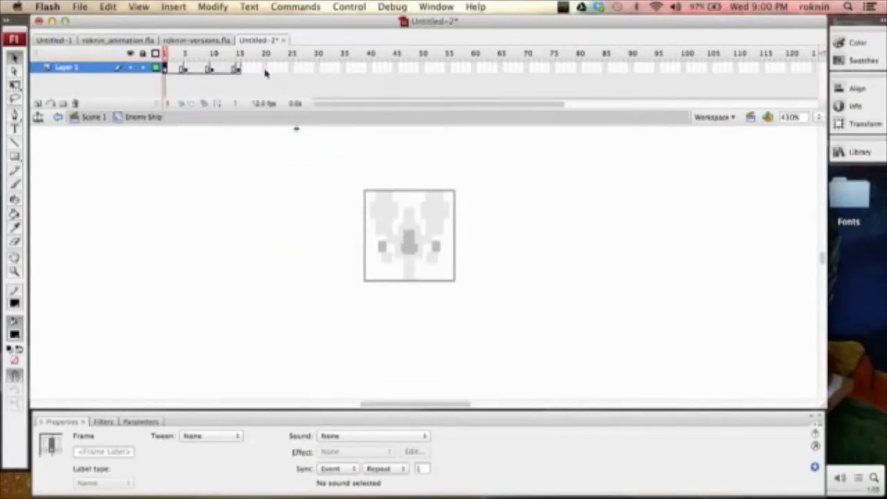
{"action": "left_click", "coordinate": [266, 71]}
{"action": "right_click", "coordinate": [266, 72]}
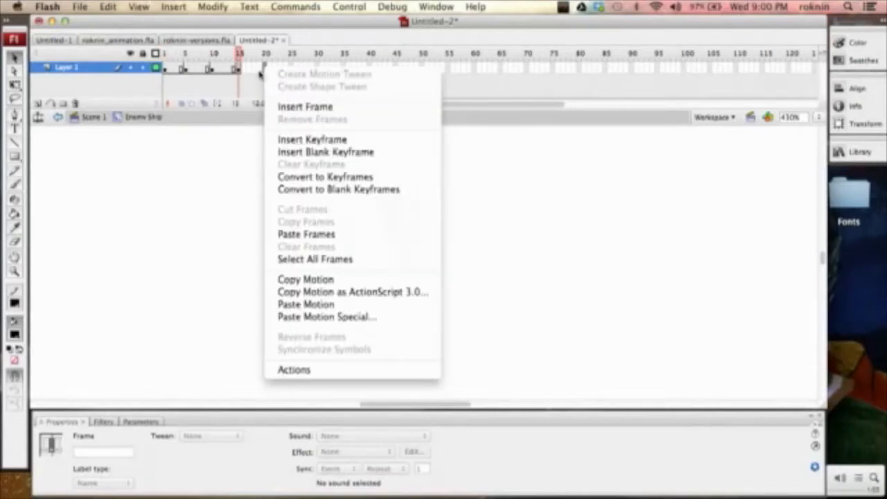
{"action": "left_click", "coordinate": [260, 73]}
{"action": "right_click", "coordinate": [261, 69]}
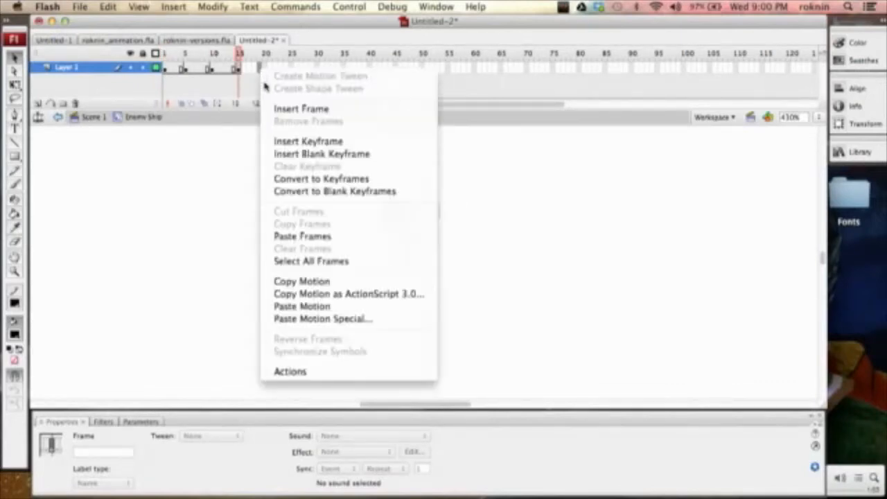
{"action": "left_click", "coordinate": [316, 237]}
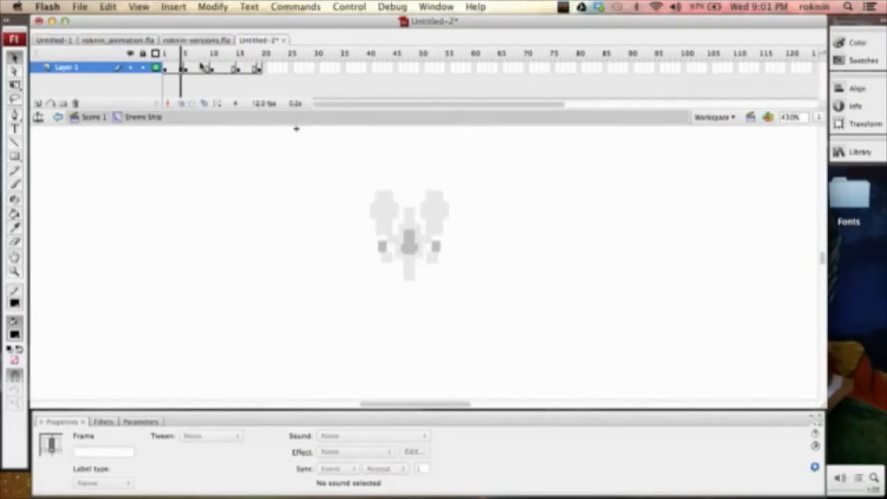
Scrub through the Enemy Ship timeline and play it several times to check the rotation loop and its speed.
{"action": "left_click", "coordinate": [265, 71]}
{"action": "left_click_drag", "start_coordinate": [268, 75], "coordinate": [165, 72]}
{"action": "key", "text": "Return"}
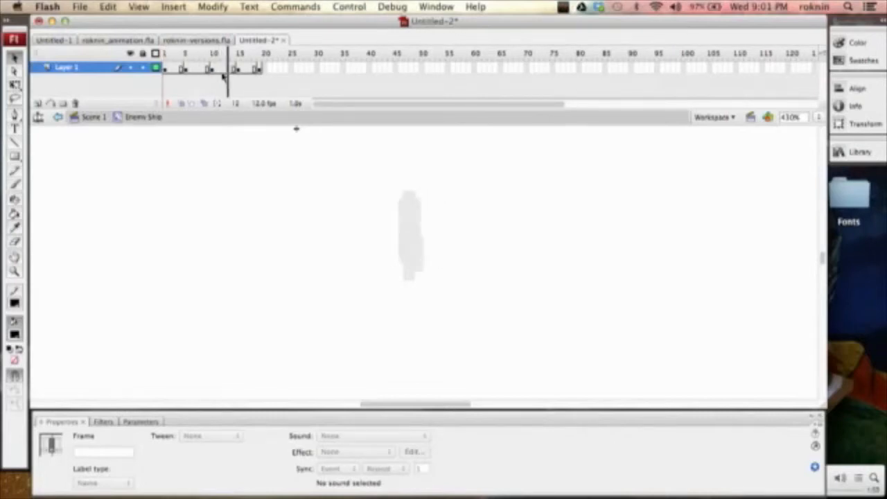
{"action": "key", "text": "Return"}
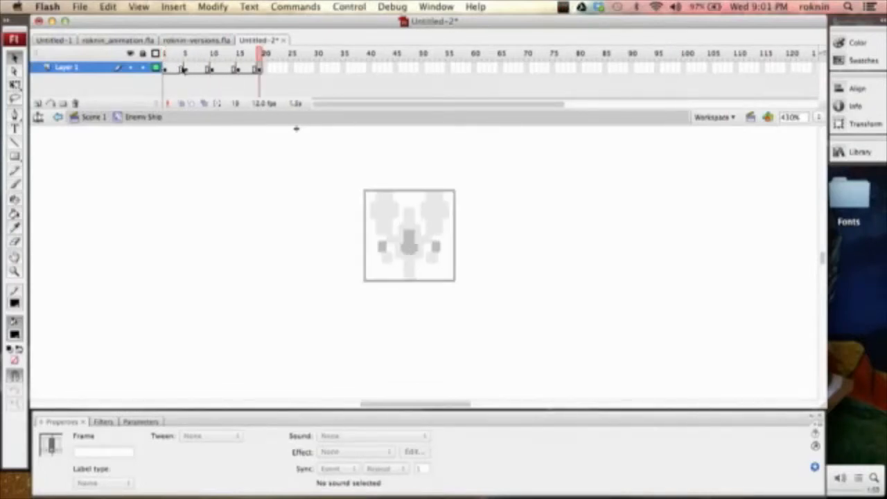
{"action": "key", "text": "Return"}
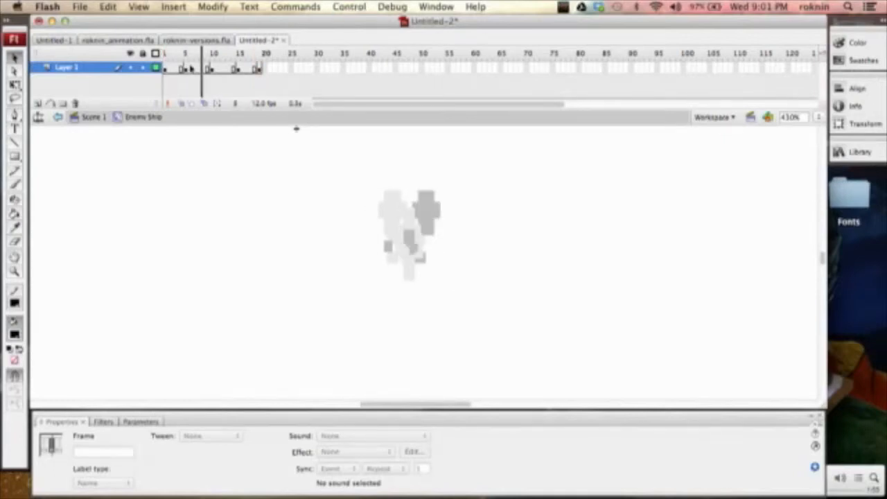
Set the document's frame rate to 20 fps.
{"action": "double_click", "coordinate": [269, 104]}
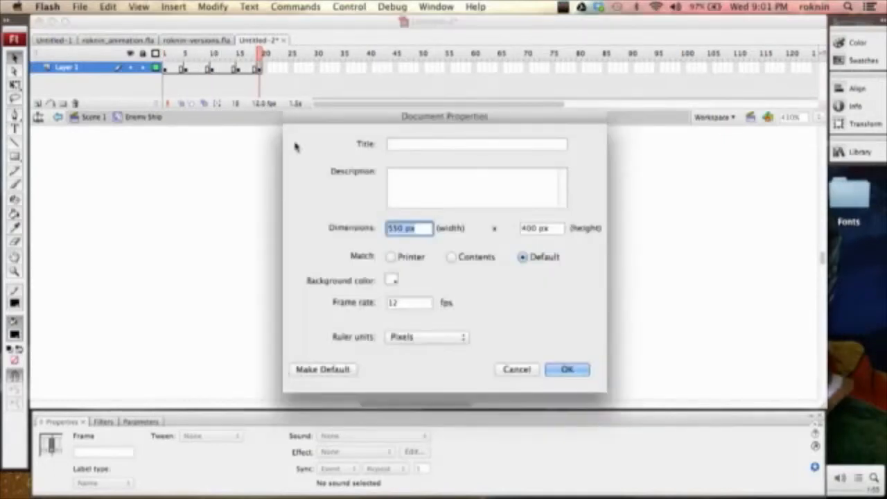
{"action": "double_click", "coordinate": [399, 302]}
{"action": "type", "text": "24"}
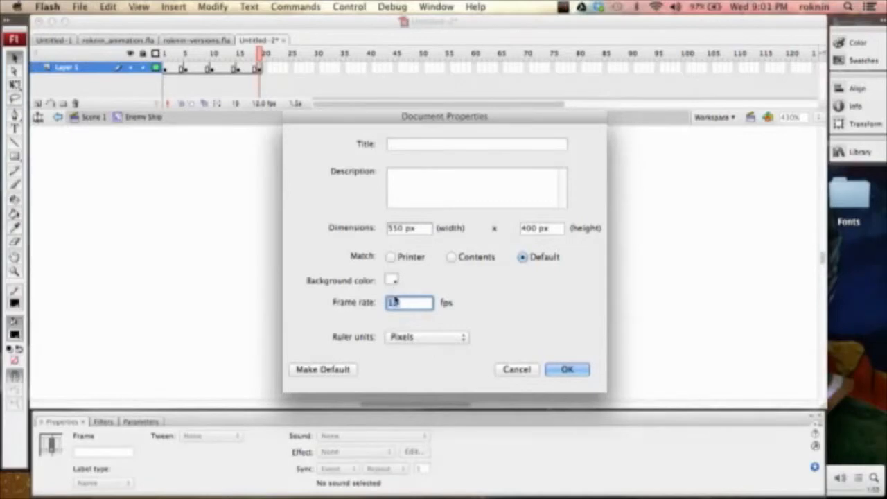
{"action": "left_click", "coordinate": [575, 370]}
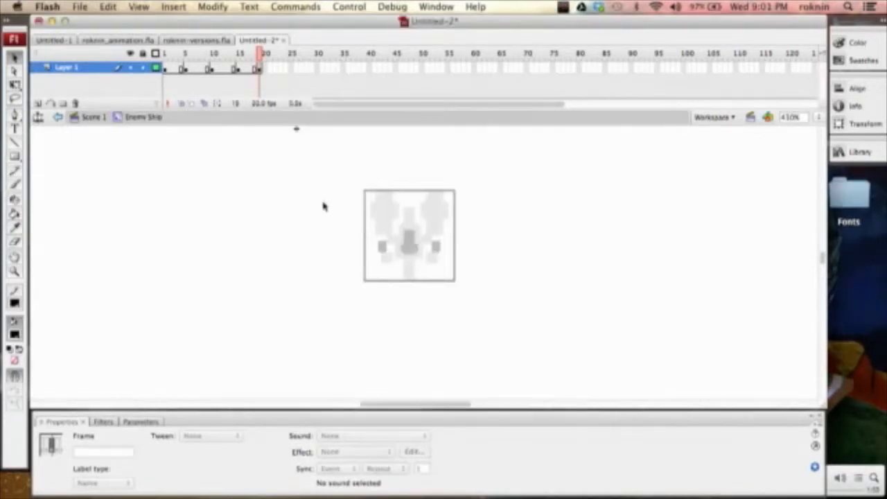
Play the enemy rotation again to check its speed at the new frame rate, and go to the frame 5 keyframe.
{"action": "left_click", "coordinate": [175, 67]}
{"action": "key", "text": "Return"}
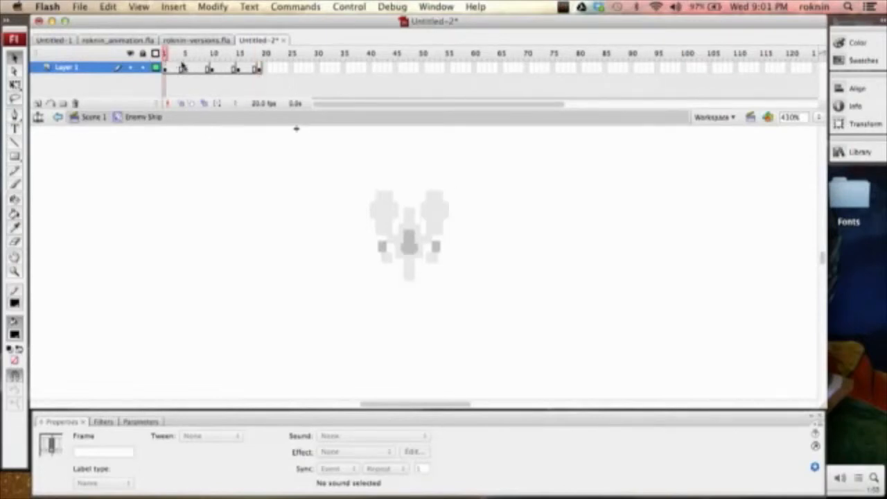
{"action": "key", "text": "Return"}
{"action": "left_click", "coordinate": [187, 72]}
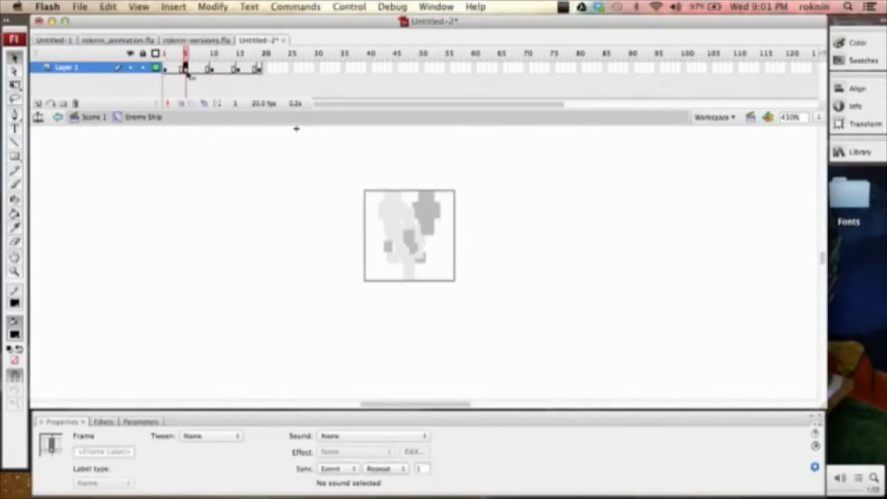
Move the Enemy Ship rotation keyframes closer together, onto frames 3, 5, 7 and 9, and step through the poses.
{"action": "mouse_move", "coordinate": [184, 72]}
{"action": "left_mouse_down"}
{"action": "mouse_move", "coordinate": [175, 72]}
{"action": "mouse_move", "coordinate": [242, 77]}
{"action": "mouse_move", "coordinate": [198, 73]}
{"action": "left_mouse_up"}
{"action": "left_click", "coordinate": [214, 72]}
{"action": "left_click", "coordinate": [257, 72]}
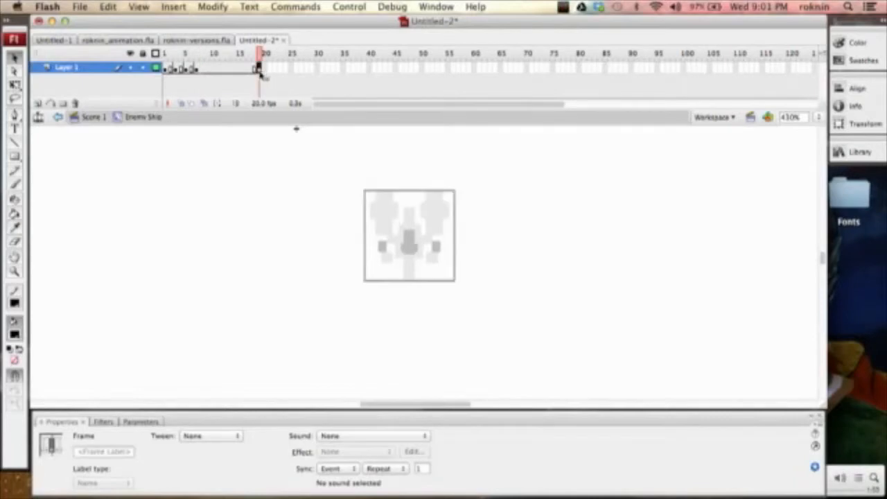
{"action": "left_click", "coordinate": [208, 73]}
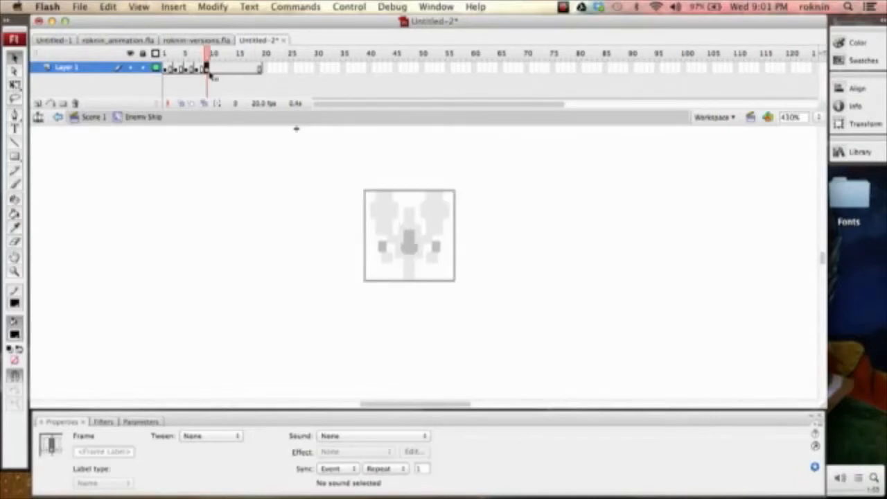
{"action": "left_click", "coordinate": [179, 70]}
{"action": "left_click", "coordinate": [188, 71]}
{"action": "left_click", "coordinate": [192, 72]}
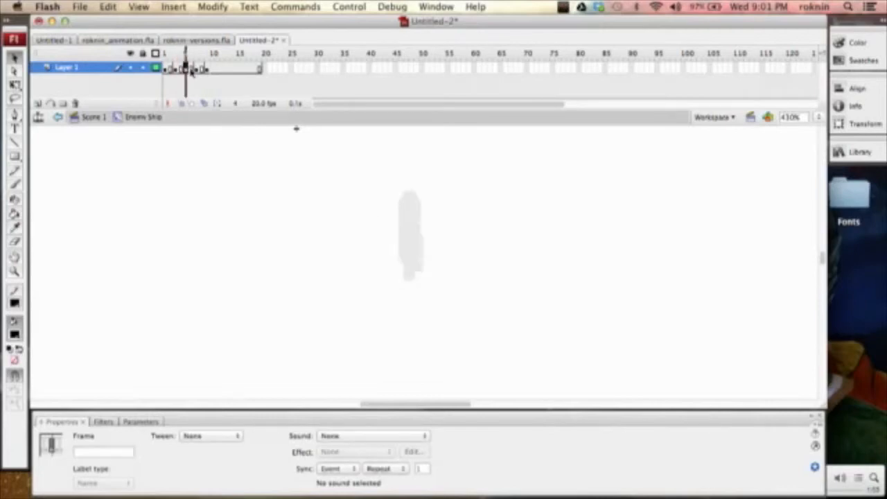
{"action": "left_click", "coordinate": [199, 71]}
{"action": "left_click", "coordinate": [203, 72]}
{"action": "left_click", "coordinate": [208, 71]}
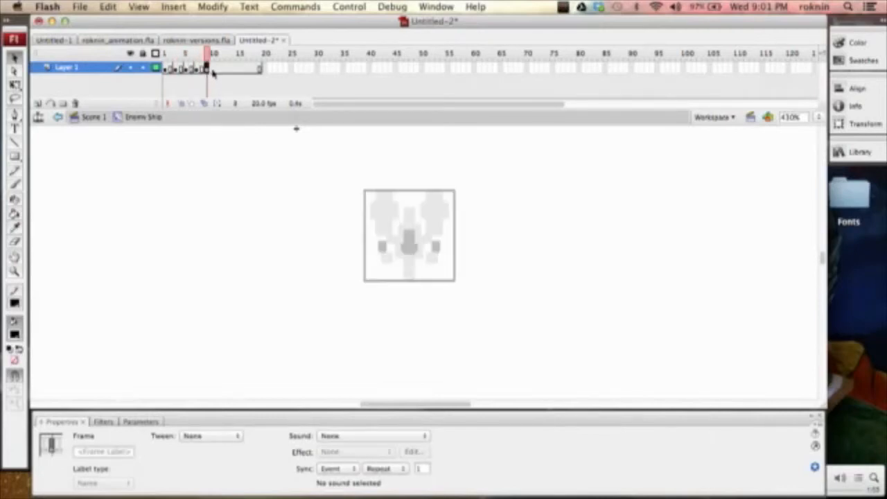
Respace the rotation keyframes three frames apart, placing them on frames 4, 7, 10 and 13.
{"action": "left_click", "coordinate": [180, 71]}
{"action": "left_click", "coordinate": [207, 71]}
{"action": "left_click", "coordinate": [198, 72]}
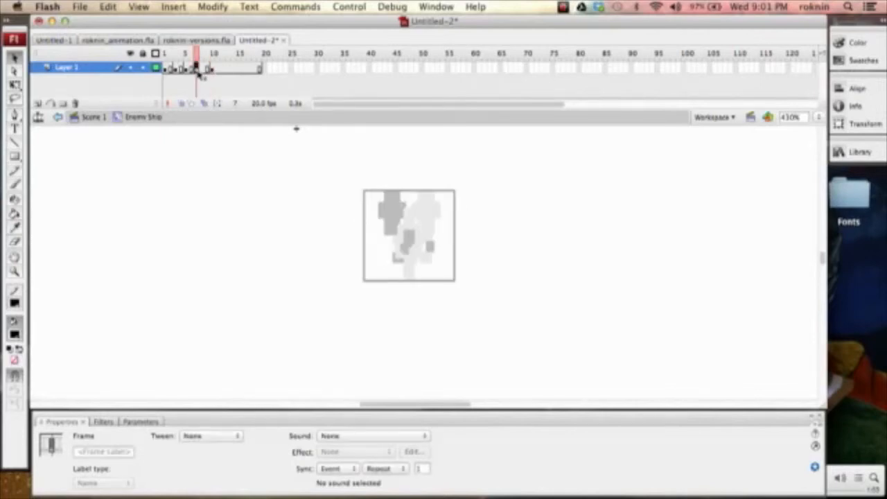
{"action": "left_click_drag", "start_coordinate": [212, 72], "coordinate": [216, 75]}
{"action": "left_click", "coordinate": [214, 72]}
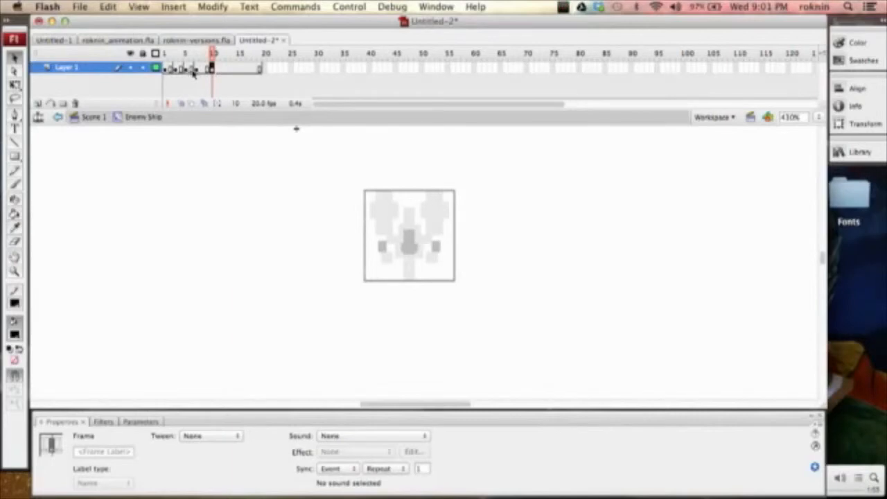
{"action": "left_click", "coordinate": [193, 72]}
{"action": "left_click_drag", "start_coordinate": [213, 72], "coordinate": [198, 72]}
{"action": "left_click", "coordinate": [187, 72]}
{"action": "left_click", "coordinate": [218, 71], "text": "shift"}
{"action": "left_click", "coordinate": [176, 72]}
{"action": "left_click", "coordinate": [222, 71], "text": "shift"}
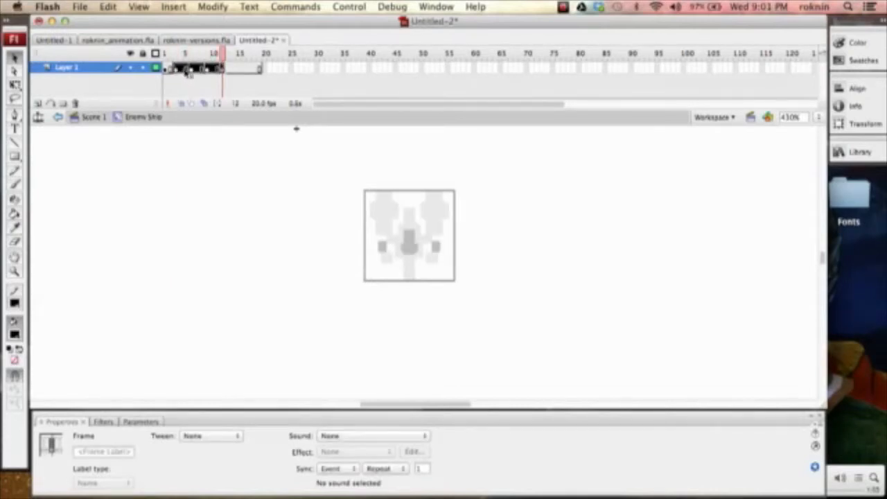
{"action": "left_click_drag", "start_coordinate": [181, 72], "coordinate": [187, 73]}
Try clearing frames 14 to 19, and clear the blank keyframe at frame 14.
{"action": "left_click", "coordinate": [235, 69]}
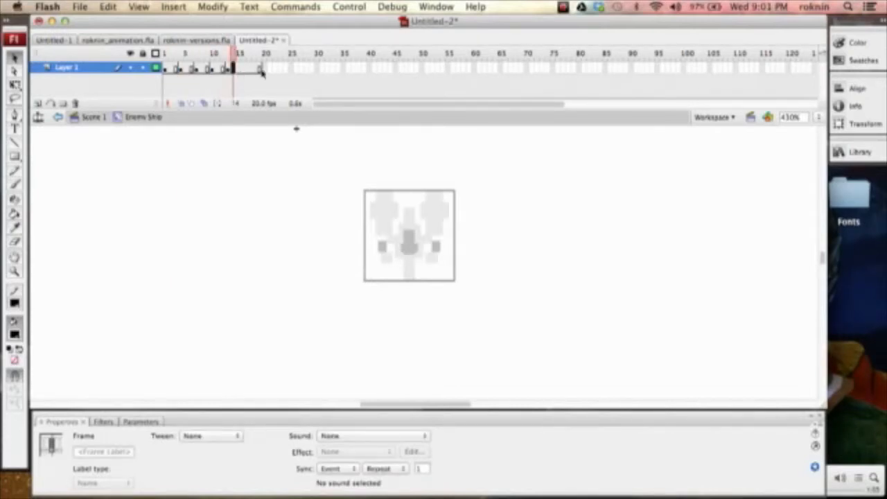
{"action": "left_click", "coordinate": [260, 72], "text": "shift"}
{"action": "right_click", "coordinate": [246, 66]}
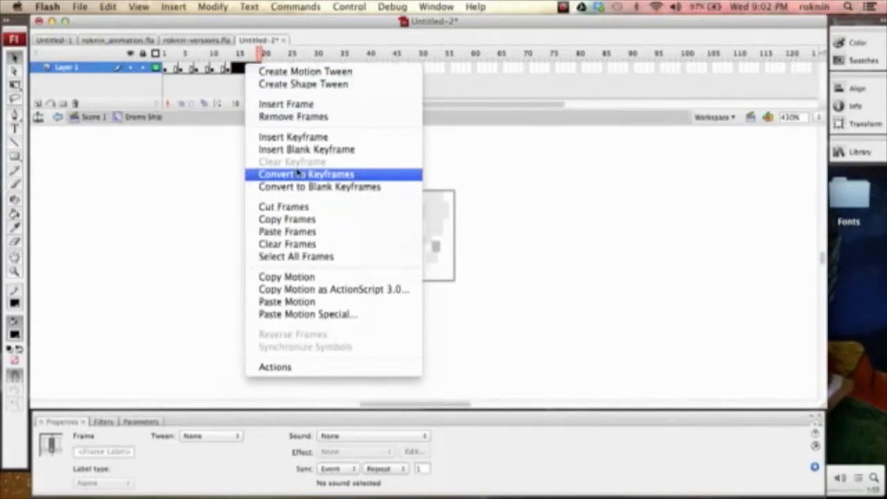
{"action": "left_click", "coordinate": [291, 244]}
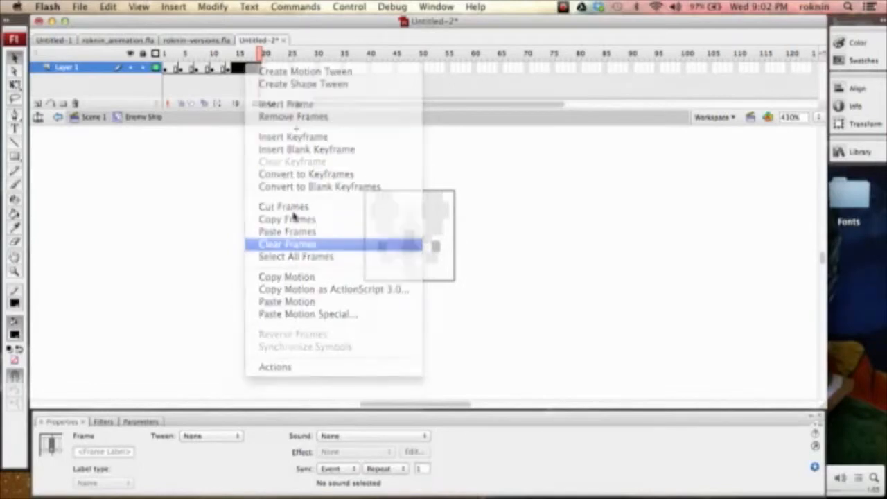
{"action": "left_click", "coordinate": [234, 70]}
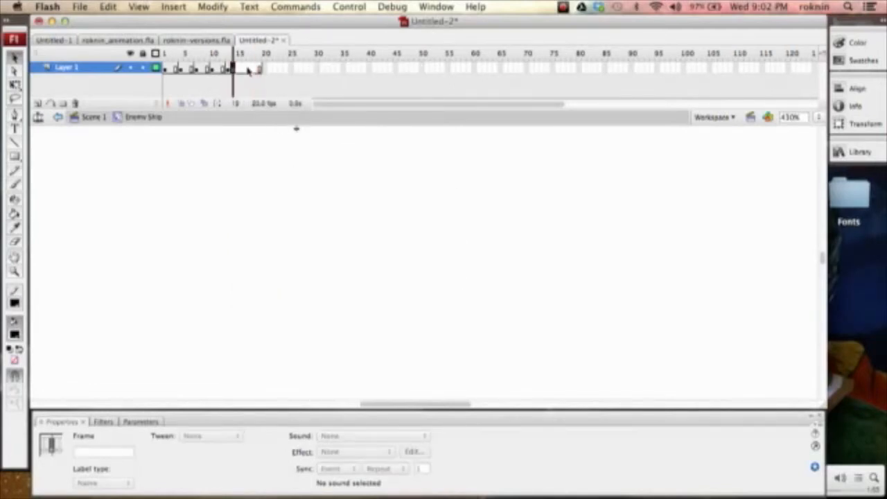
{"action": "left_click", "coordinate": [259, 71], "text": "shift"}
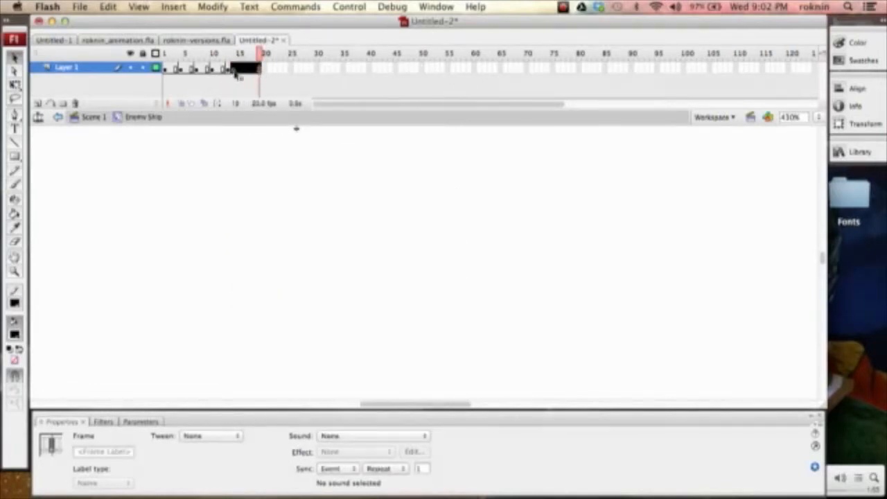
{"action": "left_click", "coordinate": [234, 70]}
{"action": "right_click", "coordinate": [233, 70]}
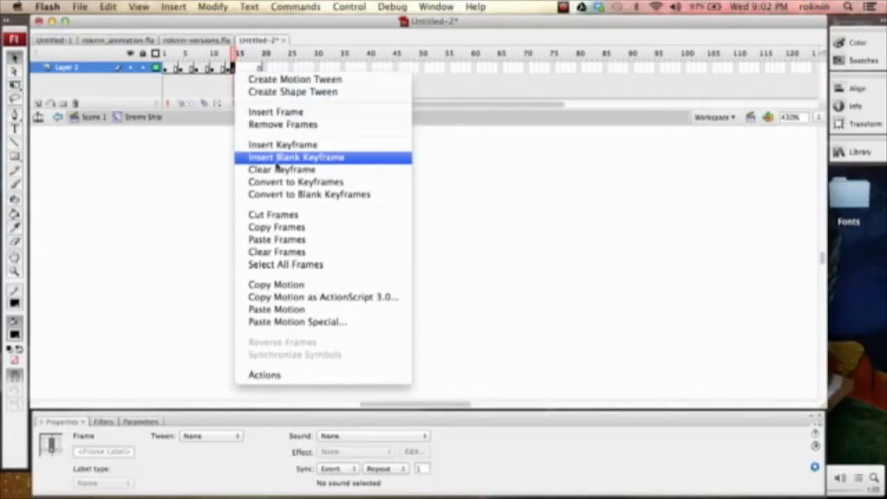
{"action": "left_click", "coordinate": [277, 170]}
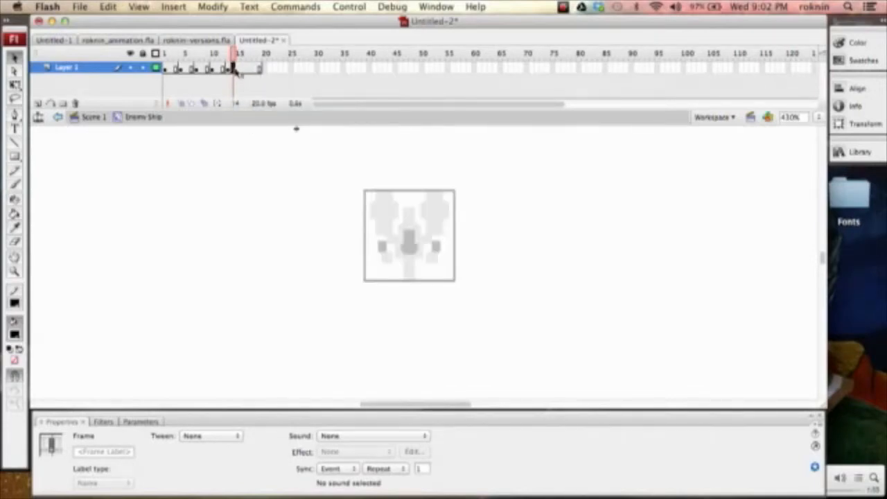
Remove the surplus frames 14 to 19 so the clip ends at frame 13, and play the rotation from frame 1.
{"action": "left_click", "coordinate": [260, 69]}
{"action": "key", "text": "F6"}
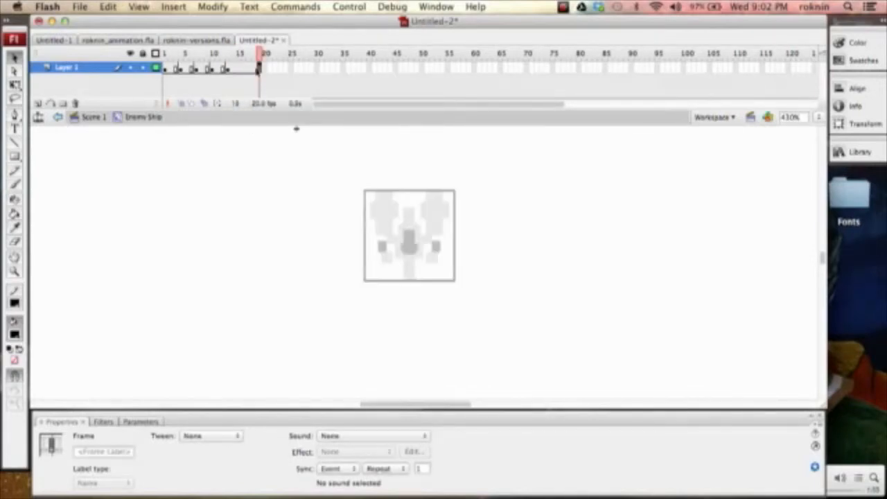
{"action": "left_click", "coordinate": [234, 70]}
{"action": "right_click", "coordinate": [242, 71]}
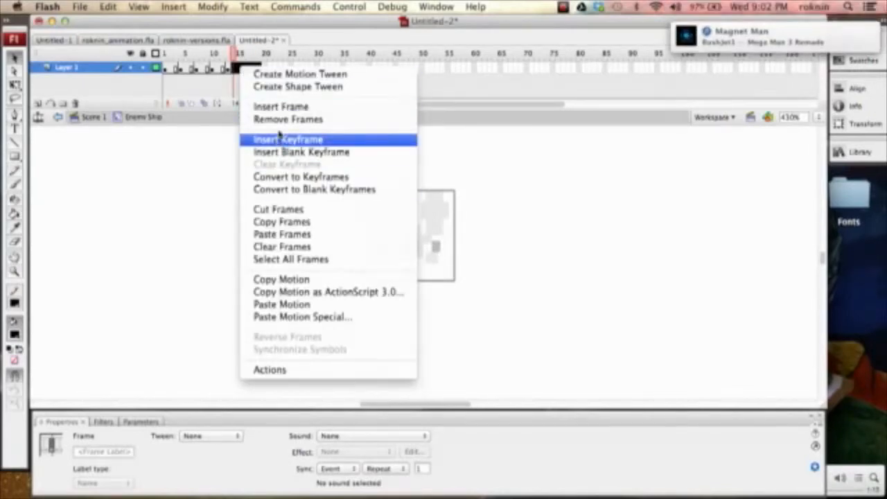
{"action": "left_click", "coordinate": [278, 119]}
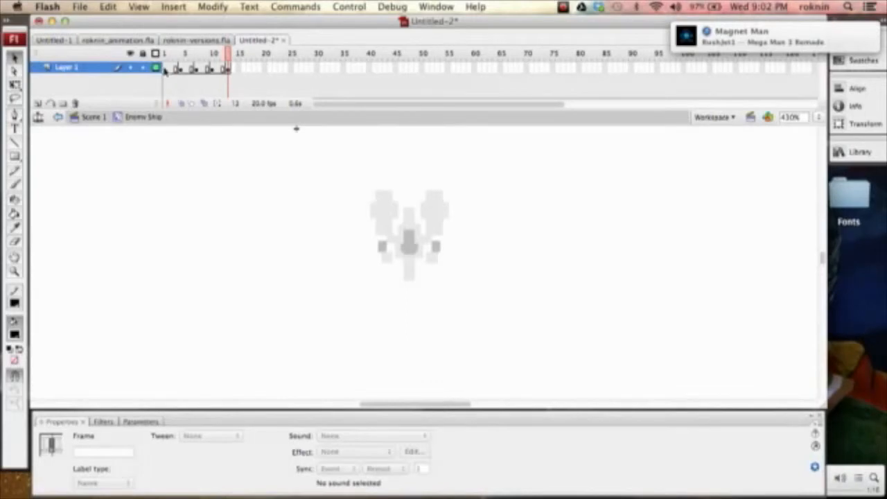
{"action": "left_click", "coordinate": [165, 68]}
{"action": "key", "text": "Return"}
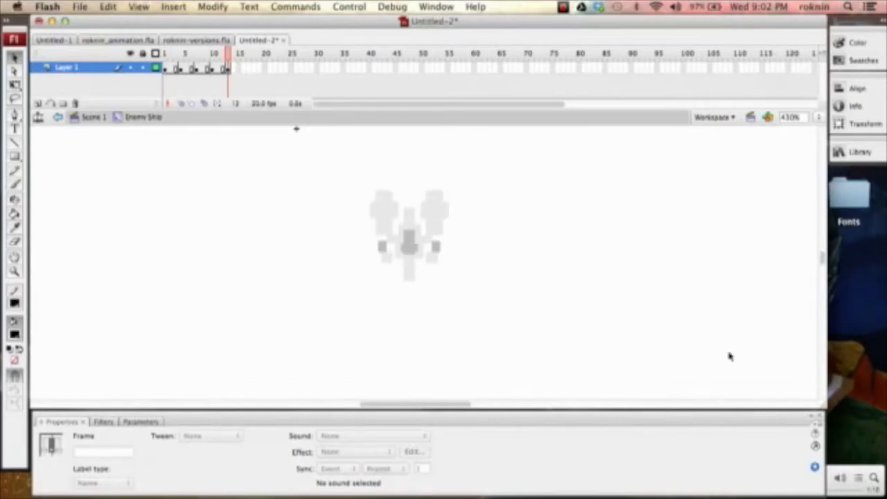
Switch to iTunes, play the song Top Man from the Mega Man 3 OST playlist, and return to the mini player.
{"action": "left_click", "coordinate": [854, 473]}
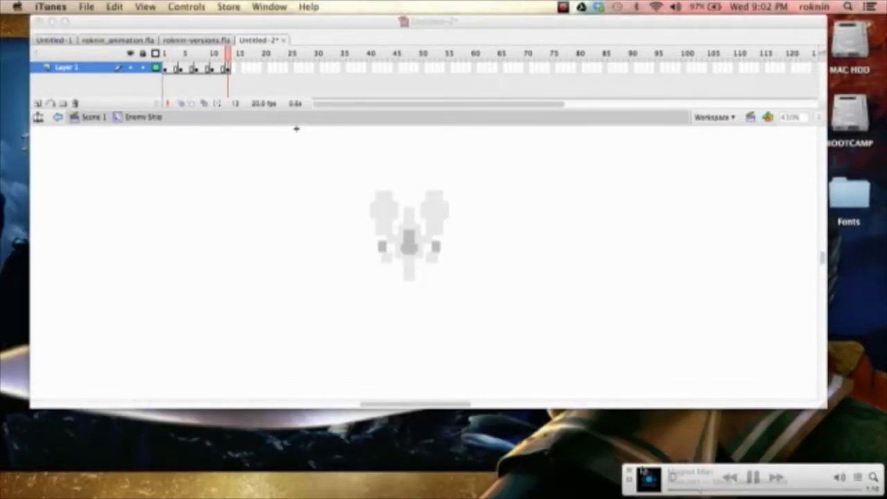
{"action": "left_click", "coordinate": [637, 479]}
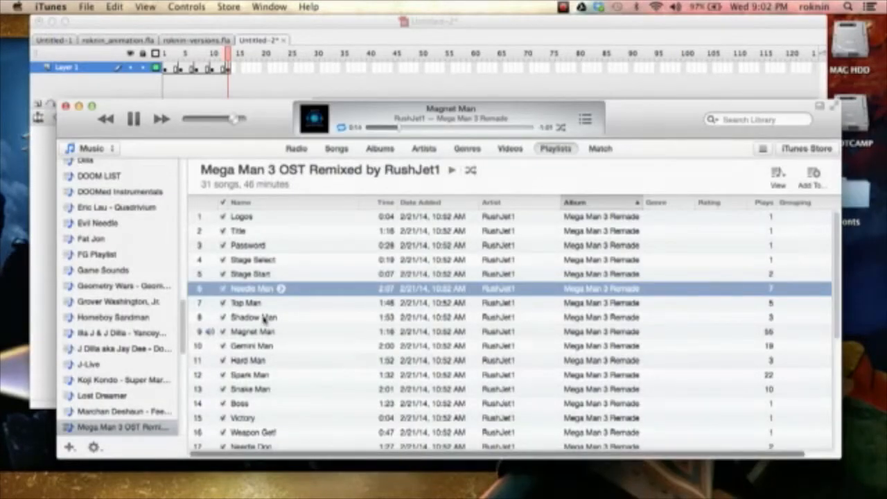
{"action": "double_click", "coordinate": [239, 318]}
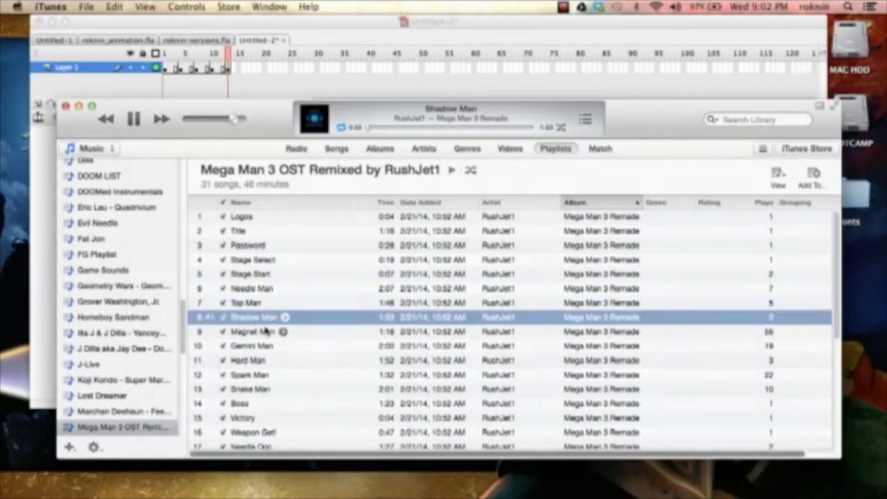
{"action": "double_click", "coordinate": [250, 302]}
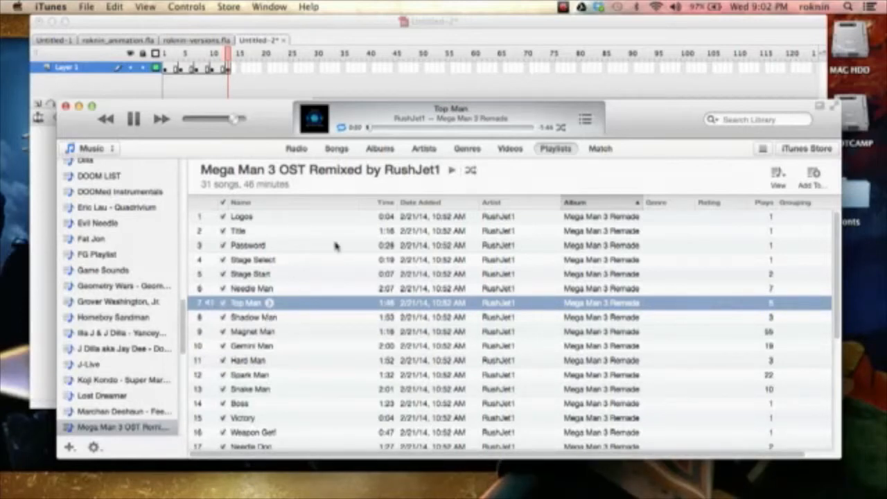
{"action": "left_click", "coordinate": [819, 107]}
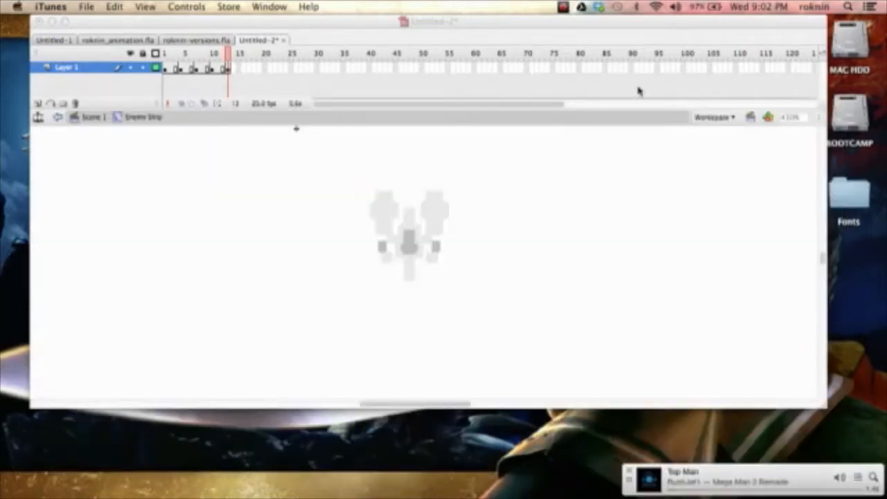
Return to the Flash document and replay the Enemy Ship rotation from frame 1.
{"action": "left_click", "coordinate": [506, 28]}
{"action": "left_click", "coordinate": [165, 70]}
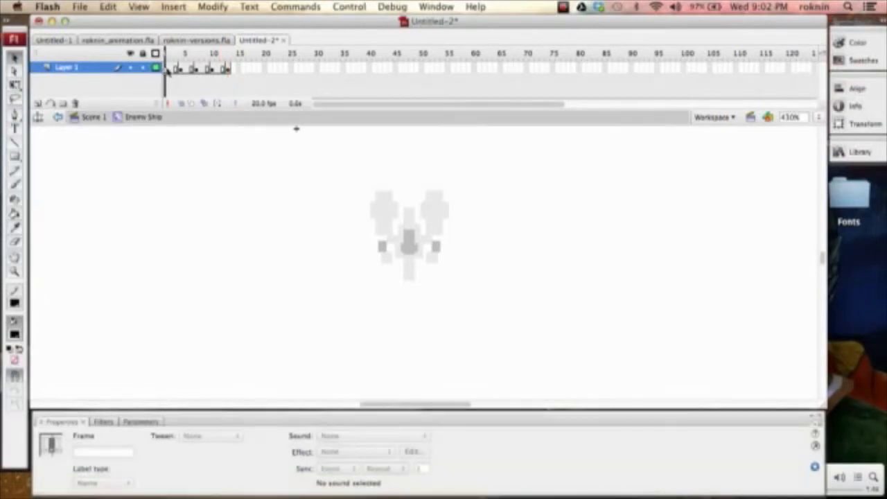
{"action": "key", "text": "Return"}
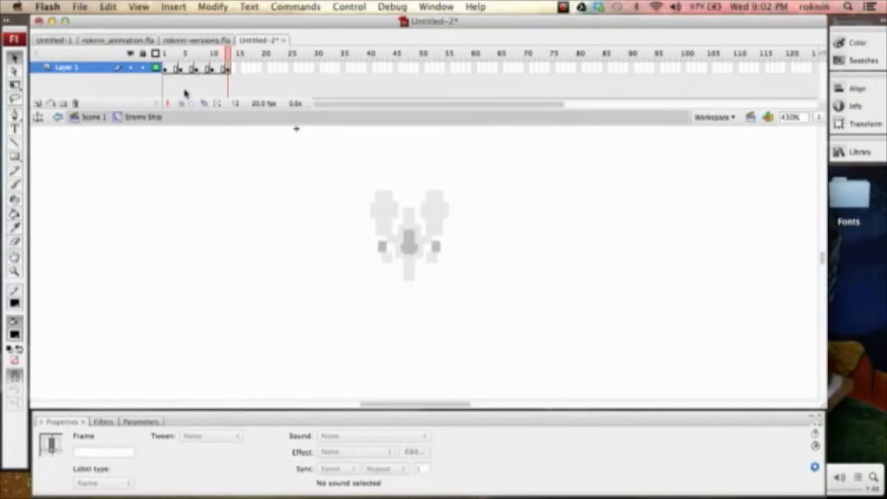
Return to Scene 1, centre the Enemy Ship instance's transformation point, and scale the ship up to about 62.6 by 62.6.
{"action": "left_click", "coordinate": [94, 118]}
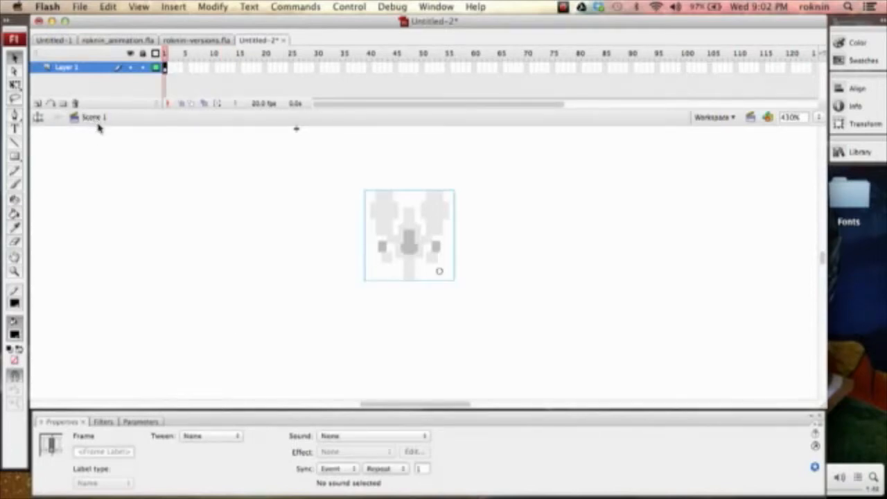
{"action": "key", "text": "z"}
{"action": "left_click", "coordinate": [409, 256]}
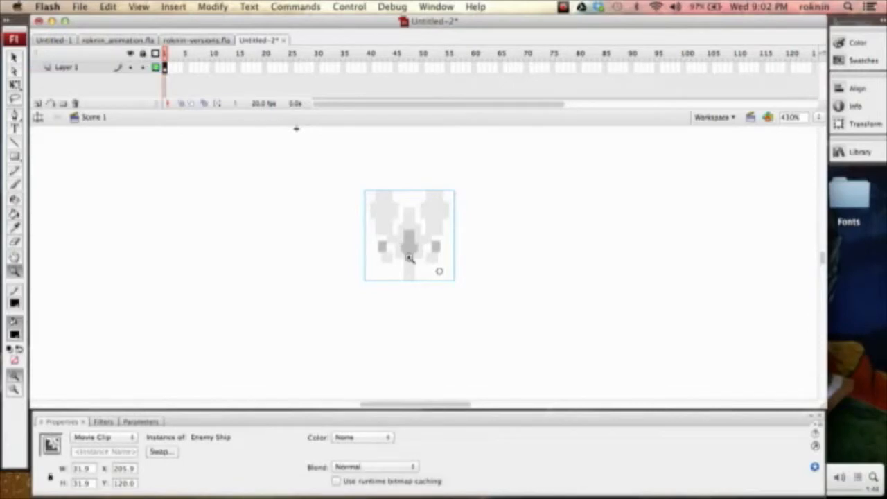
{"action": "left_click", "coordinate": [426, 262], "text": "alt"}
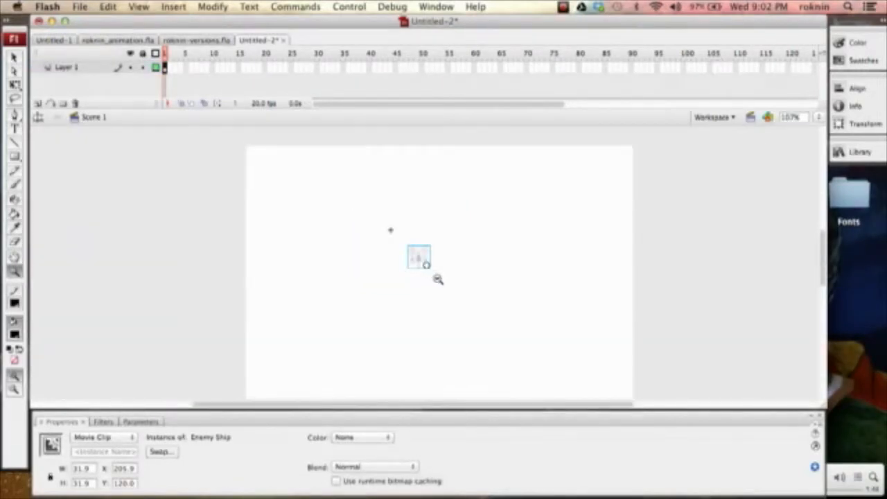
{"action": "left_click", "coordinate": [433, 276], "text": "alt"}
{"action": "left_click", "coordinate": [362, 259]}
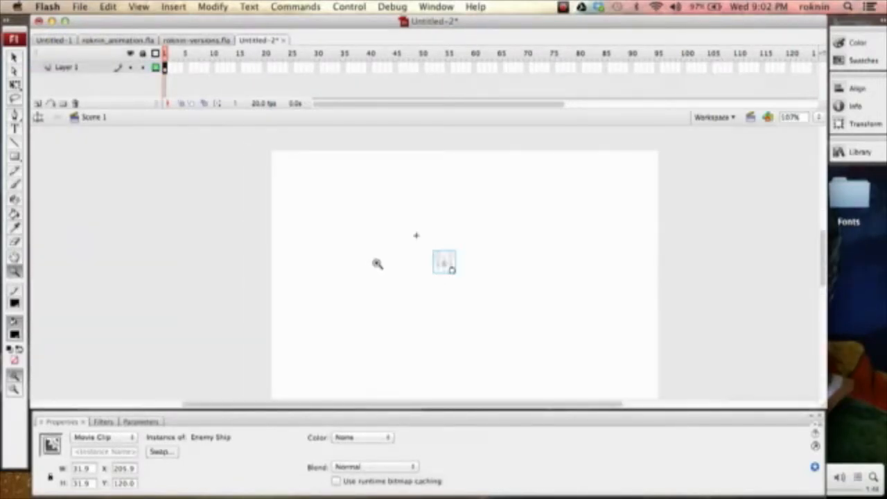
{"action": "left_click", "coordinate": [399, 270]}
{"action": "scroll", "coordinate": [421, 271], "scroll_direction": "right", "scroll_amount": 2}
{"action": "scroll", "coordinate": [395, 261], "scroll_direction": "right", "scroll_amount": 2}
{"action": "key", "text": "q"}
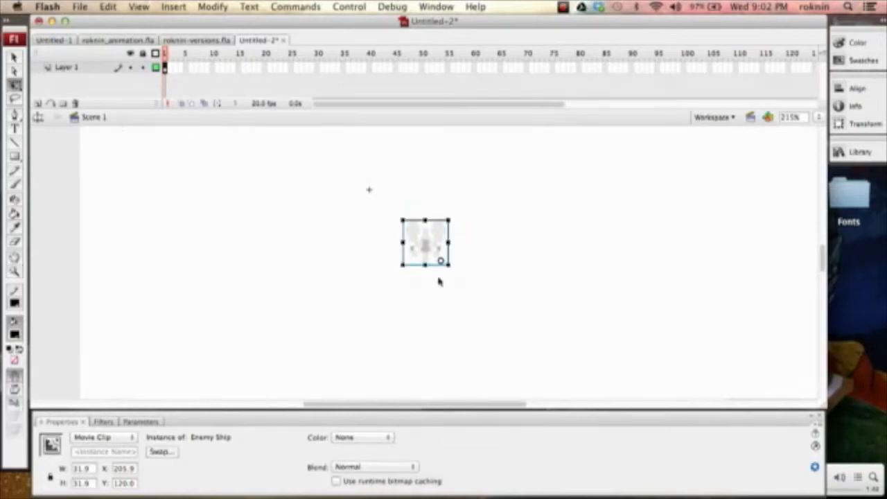
{"action": "mouse_move", "coordinate": [444, 261]}
{"action": "left_mouse_down"}
{"action": "mouse_move", "coordinate": [474, 291]}
{"action": "mouse_move", "coordinate": [450, 272]}
{"action": "left_mouse_up"}
{"action": "left_click_drag", "start_coordinate": [448, 262], "coordinate": [478, 288]}
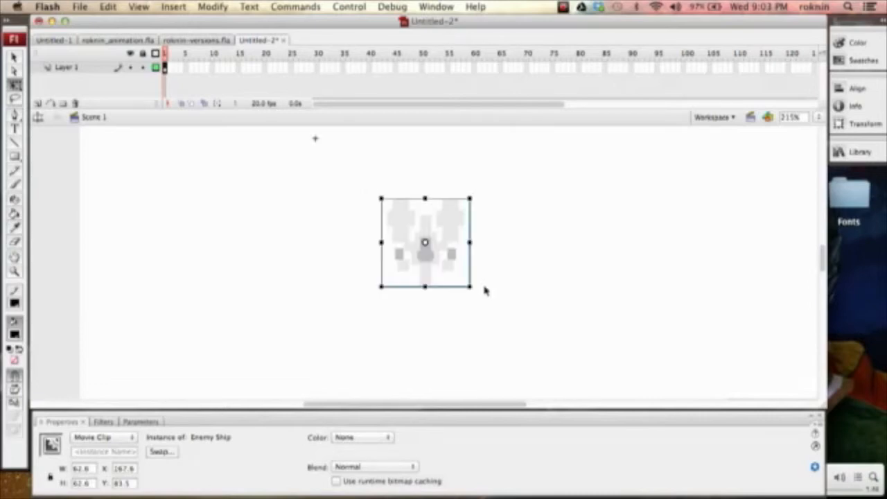
Duplicate the Enemy Ship in place and move the copy horizontally to the right, to X 253.1.
{"action": "key", "text": "z"}
{"action": "left_click", "coordinate": [476, 279], "text": "alt"}
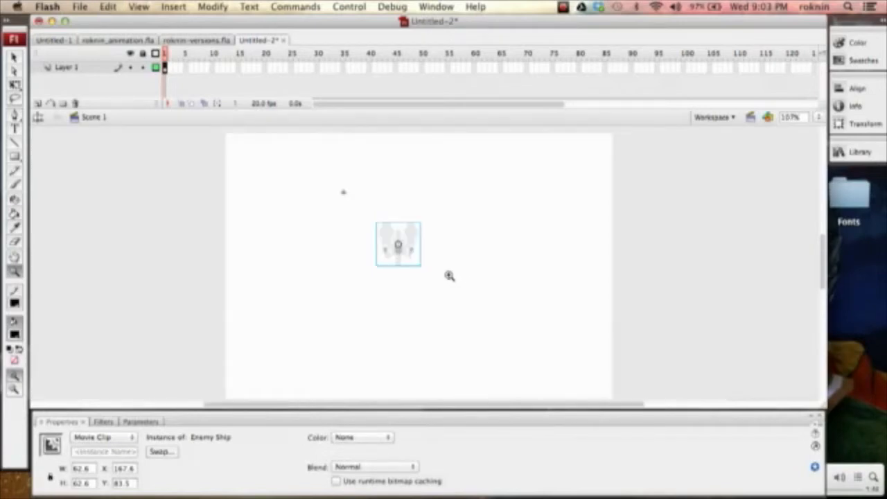
{"action": "key", "text": "Right"}
{"action": "key", "text": "Right"}
{"action": "key", "text": "Right"}
{"action": "key", "text": "Right"}
{"action": "key", "text": "Right"}
{"action": "key", "text": "Right"}
{"action": "key", "text": "Right"}
{"action": "key", "text": "Right"}
{"action": "key", "text": "Right"}
{"action": "key", "text": "Right"}
{"action": "key", "text": "Right"}
{"action": "key", "text": "Right"}
{"action": "key", "text": "Right"}
{"action": "key", "text": "Right"}
{"action": "key", "text": "Right"}
{"action": "key", "text": "Right"}
{"action": "key", "text": "Right"}
{"action": "key", "text": "Right"}
{"action": "key", "text": "Right"}
{"action": "key", "text": "Right"}
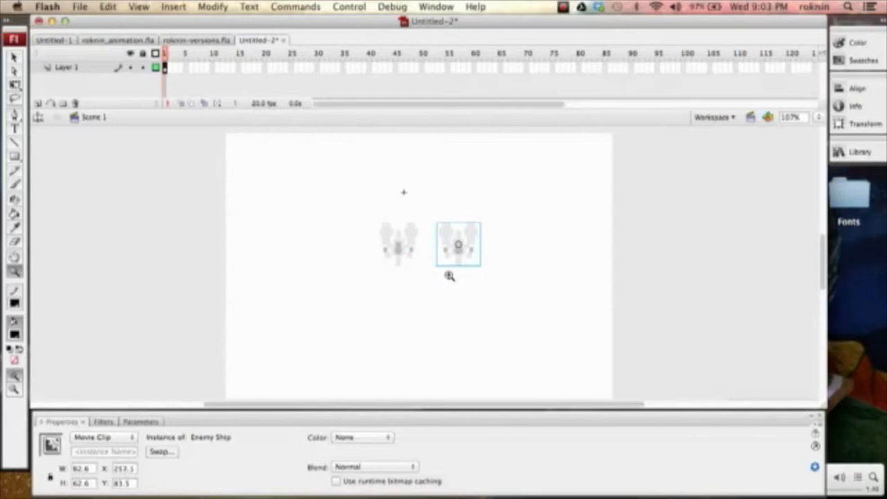
Paste another Enemy Ship in place and move it to X 210.3, Y 169.1, centred below the other two ships.
{"action": "key", "text": "super+shift+v"}
{"action": "key", "text": "shift+Down"}
{"action": "key", "text": "shift+Down"}
{"action": "key", "text": "shift+Down"}
{"action": "key", "text": "shift+Down"}
{"action": "key", "text": "shift+Down"}
{"action": "key", "text": "shift+Down"}
{"action": "key", "text": "shift+Down"}
{"action": "key", "text": "shift+Down"}
{"action": "key", "text": "shift+Down"}
{"action": "key", "text": "shift+Right"}
{"action": "key", "text": "shift+Right"}
{"action": "key", "text": "shift+Right"}
{"action": "key", "text": "shift+Right"}
{"action": "key", "text": "Right"}
{"action": "key", "text": "Right"}
{"action": "key", "text": "Right"}
{"action": "key", "text": "Right"}
{"action": "key", "text": "Right"}
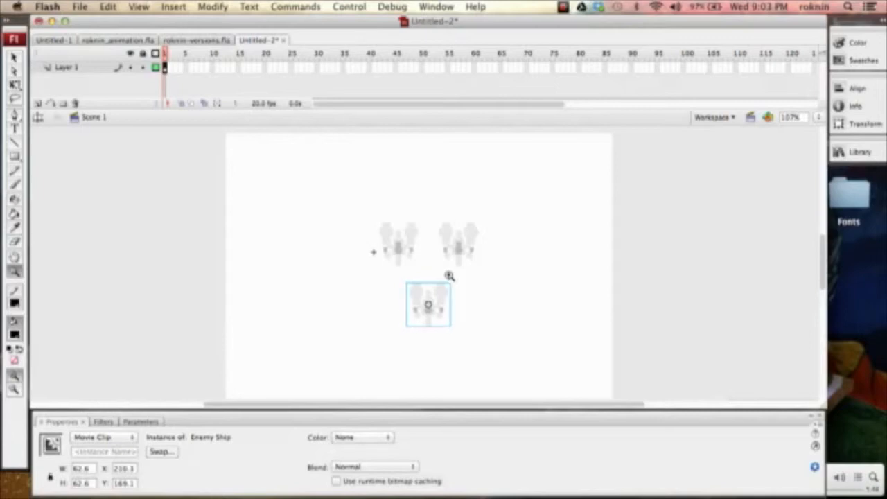
Select all three Enemy Ship instances on the stage and group them.
{"action": "key", "text": "v"}
{"action": "left_click", "coordinate": [537, 237]}
{"action": "left_click_drag", "start_coordinate": [361, 205], "coordinate": [513, 349]}
{"action": "key", "text": "super+g"}
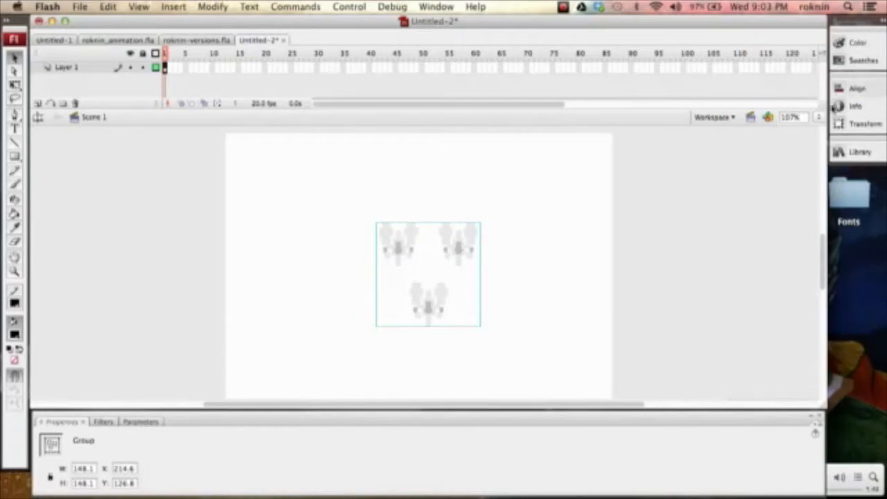
Centre the grouped Enemy Ships horizontally and vertically on the stage.
{"action": "left_click", "coordinate": [855, 88]}
{"action": "left_click", "coordinate": [718, 113]}
{"action": "left_click", "coordinate": [771, 113]}
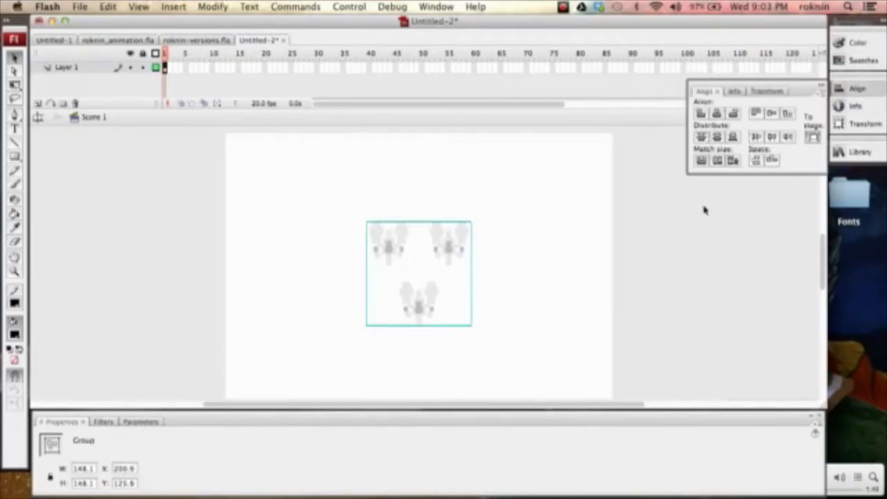
Ungroup the centred formation into three separate Enemy Ship instances and deselect them.
{"action": "left_click", "coordinate": [511, 274]}
{"action": "left_click_drag", "start_coordinate": [525, 194], "coordinate": [357, 338]}
{"action": "left_click", "coordinate": [175, 6]}
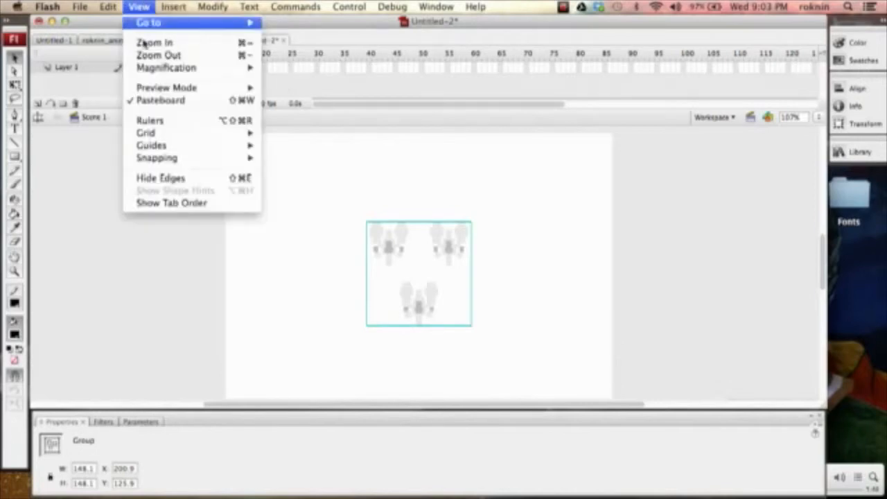
{"action": "mouse_move", "coordinate": [118, 6]}
{"action": "mouse_move", "coordinate": [208, 6]}
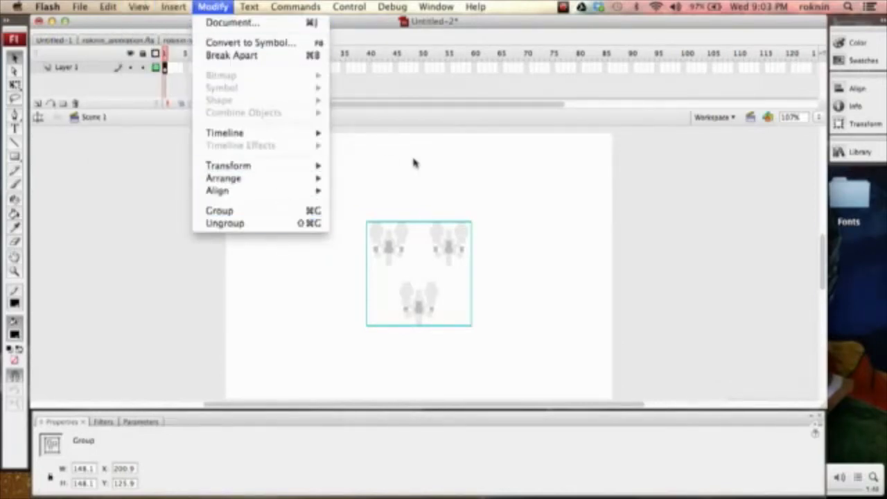
{"action": "left_click", "coordinate": [388, 159]}
{"action": "key", "text": "super+shift+g"}
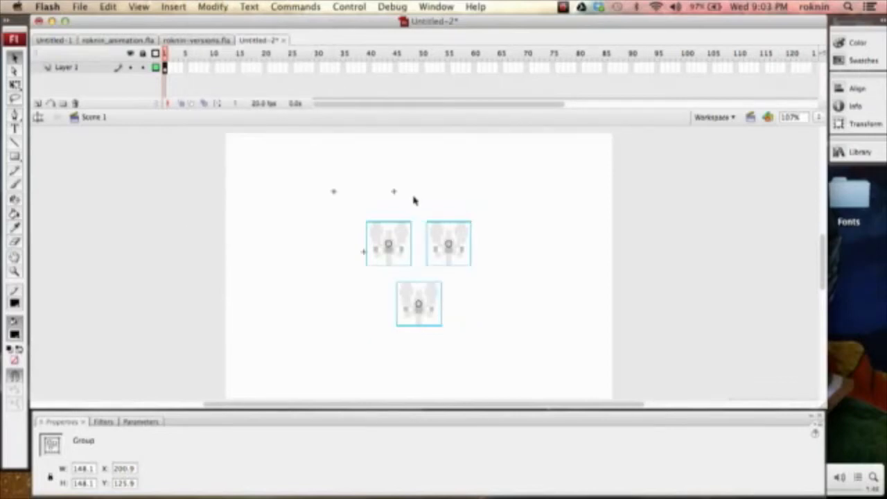
{"action": "left_click", "coordinate": [582, 256]}
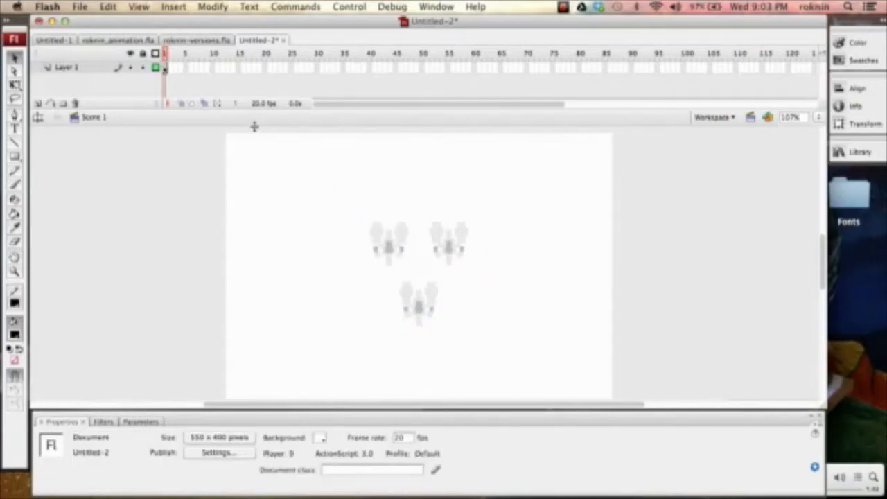
Set the document's background colour to black.
{"action": "double_click", "coordinate": [266, 103]}
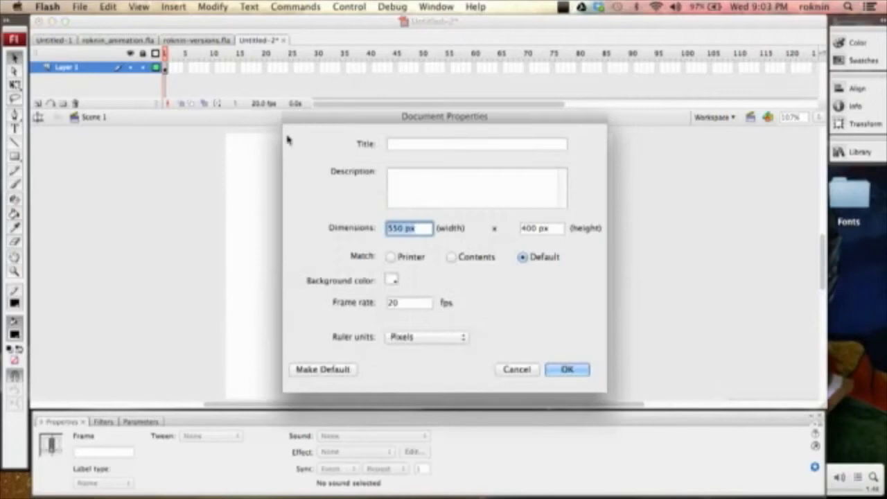
{"action": "left_click", "coordinate": [392, 281]}
{"action": "left_click", "coordinate": [396, 311]}
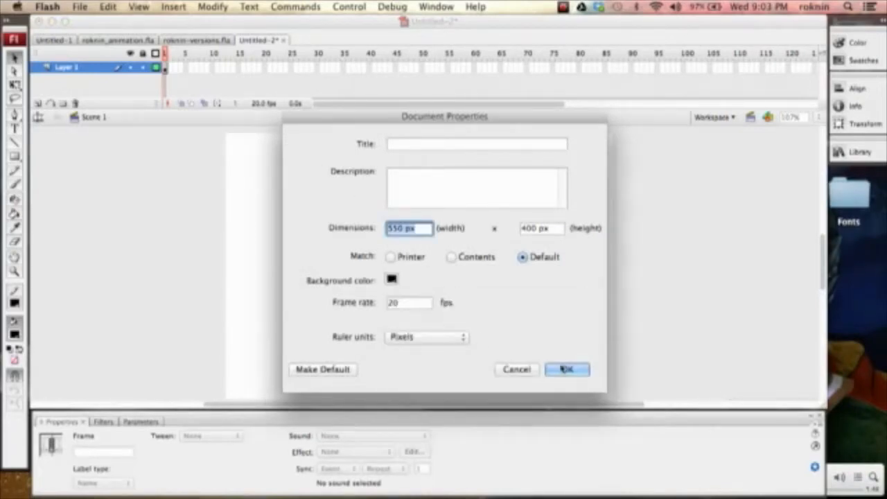
{"action": "left_click", "coordinate": [562, 369]}
{"action": "left_click", "coordinate": [435, 6]}
{"action": "left_click", "coordinate": [428, 6]}
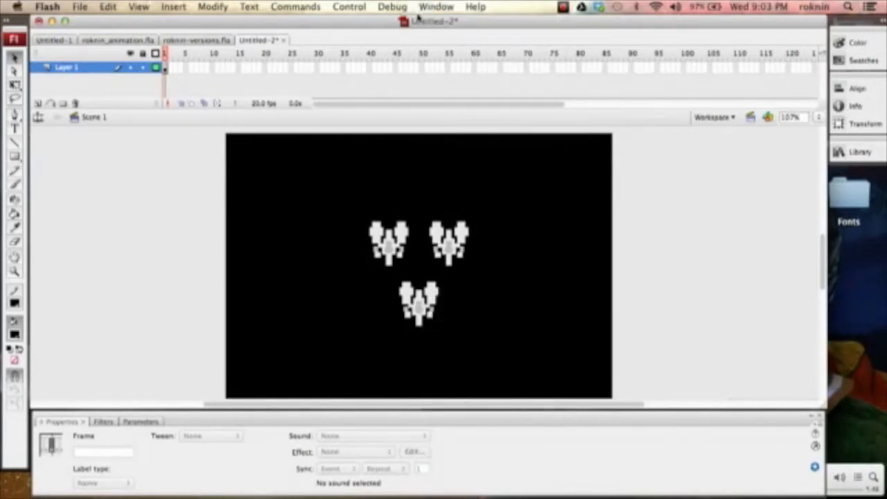
Test the movie to preview the rotating three-ship formation on the black background, and close the preview.
{"action": "key", "text": "super+Return"}
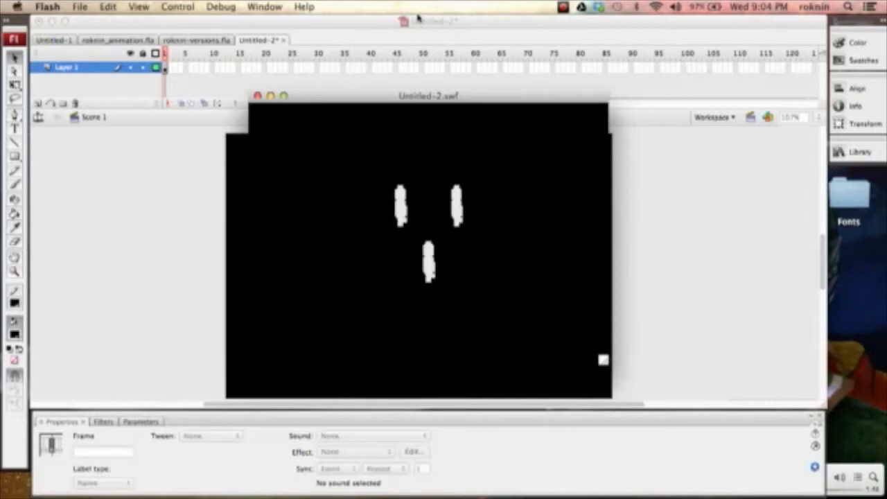
{"action": "left_click", "coordinate": [257, 97]}
{"action": "mouse_move", "coordinate": [584, 485]}
{"action": "left_click", "coordinate": [644, 371]}
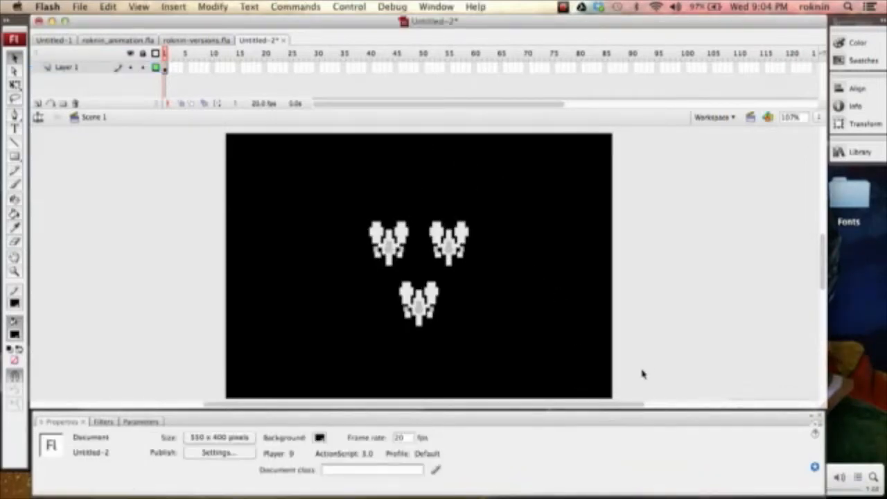
Switch to Photoshop and open the recent file Enemy03.psd.
{"action": "key", "text": "super+h"}
{"action": "mouse_move", "coordinate": [617, 491]}
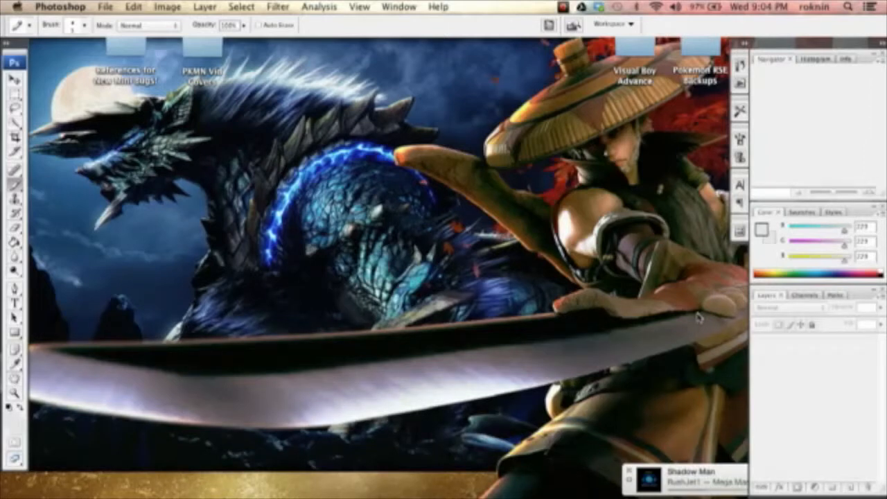
{"action": "left_click", "coordinate": [106, 7]}
{"action": "mouse_move", "coordinate": [148, 74]}
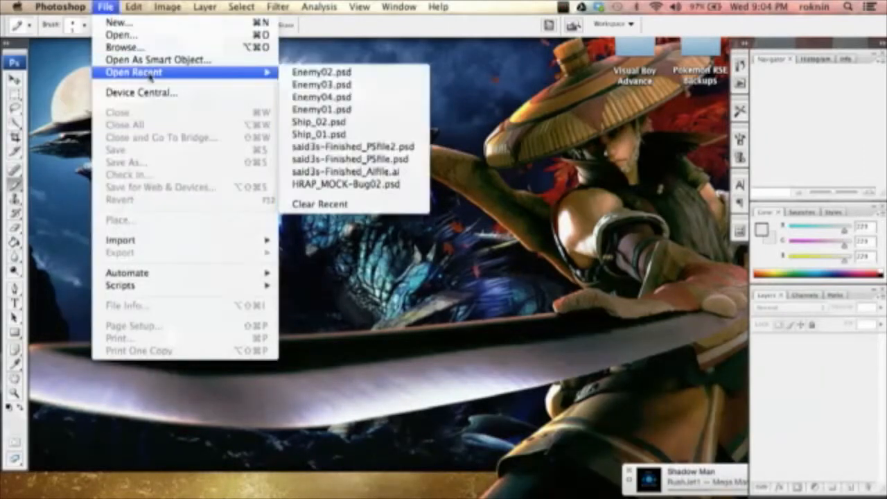
{"action": "left_click", "coordinate": [354, 84]}
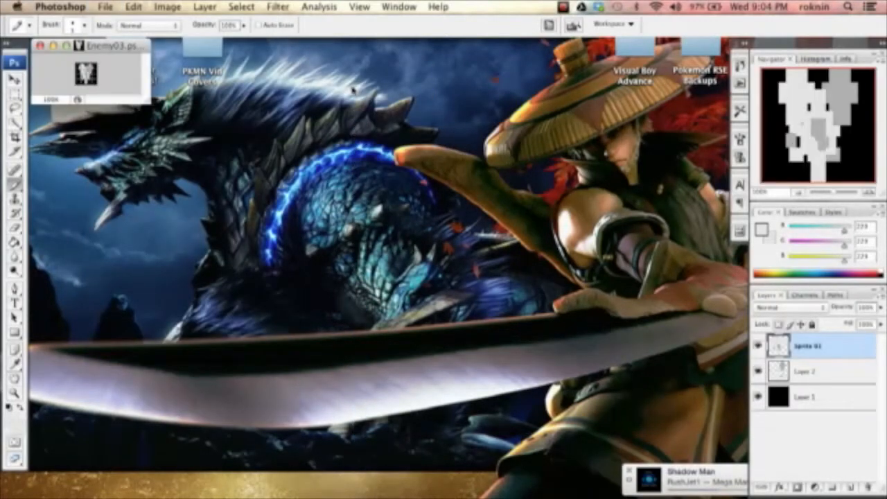
Open the recent files Enemy02.psd and Enemy04.psd and move their windows apart so all three sprites are uncovered.
{"action": "left_click", "coordinate": [109, 7]}
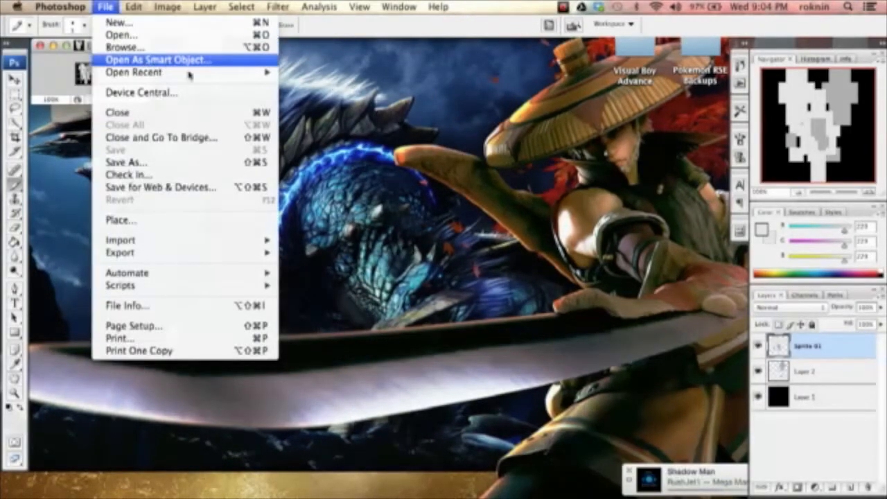
{"action": "mouse_move", "coordinate": [232, 73]}
{"action": "left_click", "coordinate": [326, 84]}
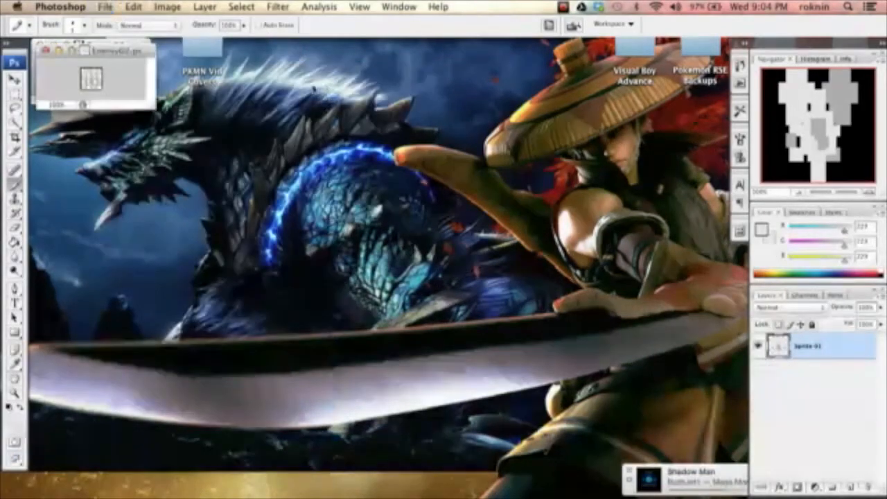
{"action": "left_click_drag", "start_coordinate": [131, 45], "coordinate": [198, 114]}
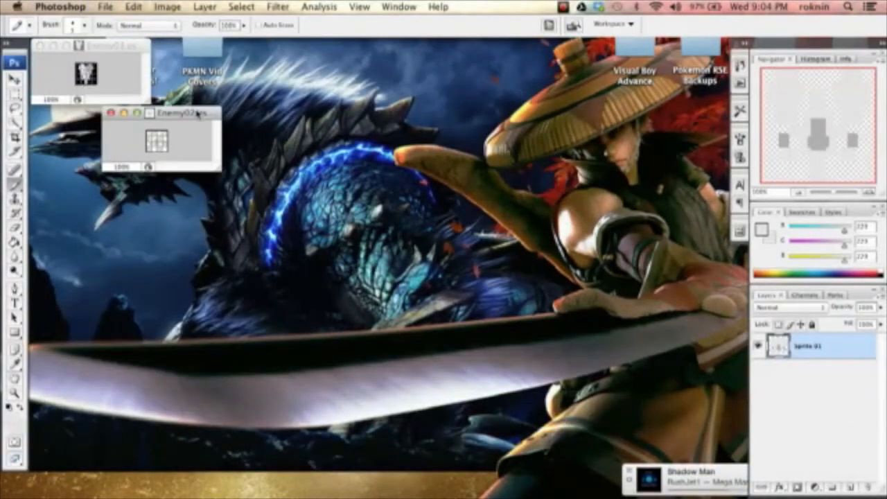
{"action": "left_click", "coordinate": [111, 7]}
{"action": "mouse_move", "coordinate": [152, 75]}
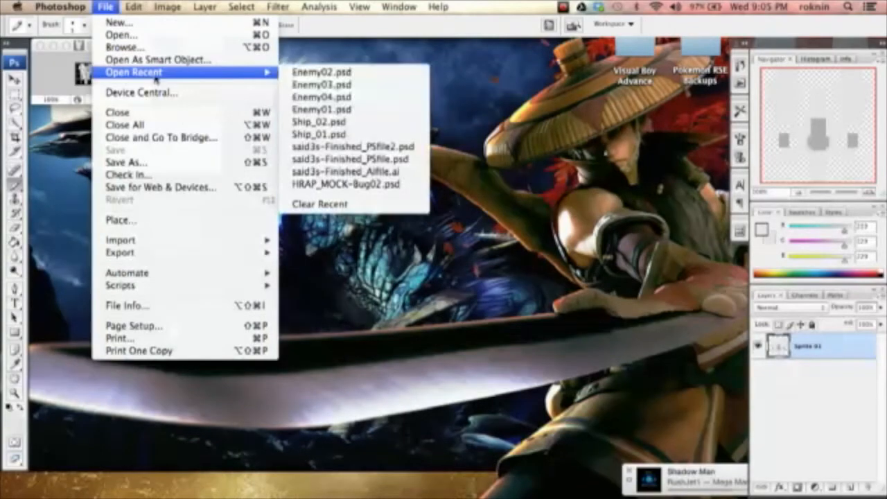
{"action": "left_click", "coordinate": [325, 98]}
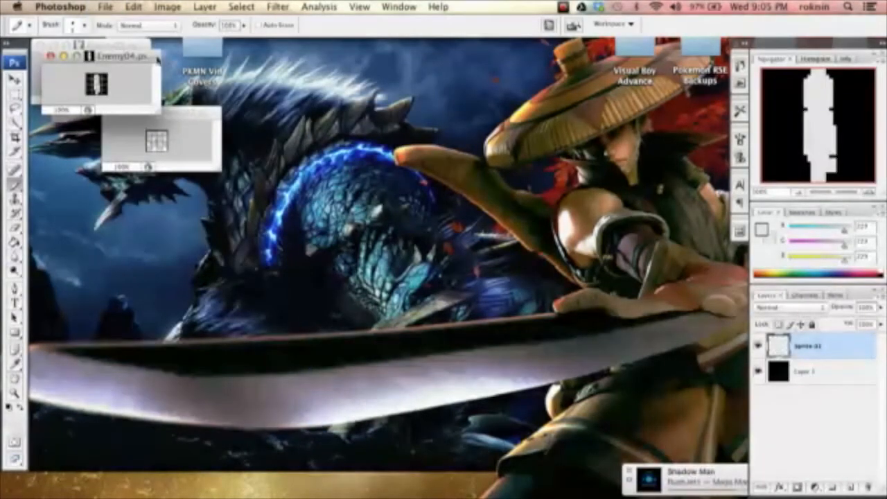
{"action": "left_click_drag", "start_coordinate": [143, 56], "coordinate": [310, 72]}
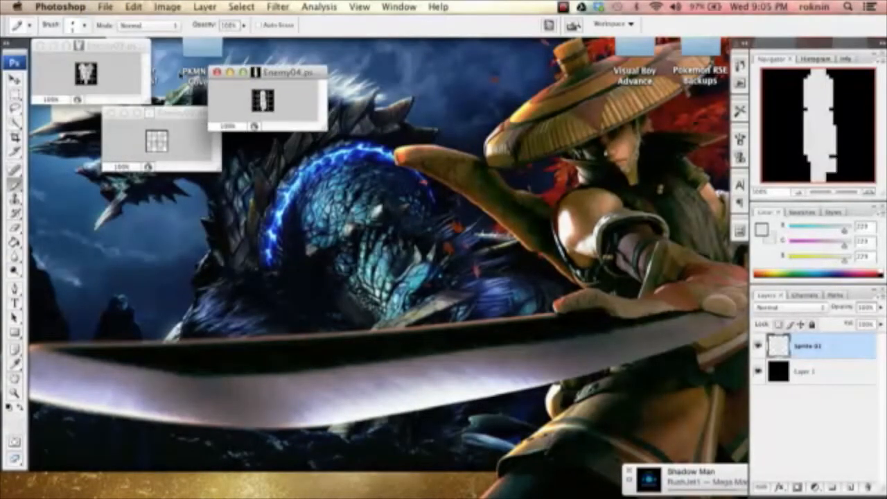
Compare the Enemy03 and Enemy04 sprites by switching between their enlarged previews.
{"action": "left_click", "coordinate": [136, 53]}
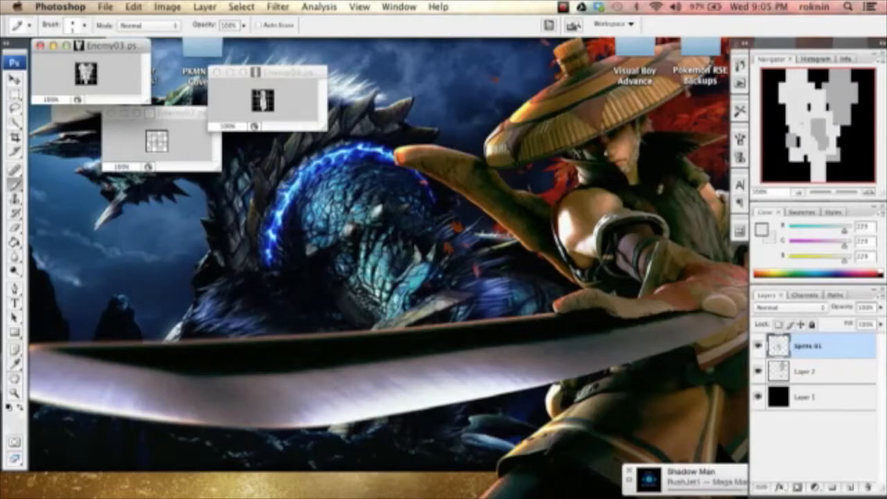
{"action": "left_click", "coordinate": [267, 81]}
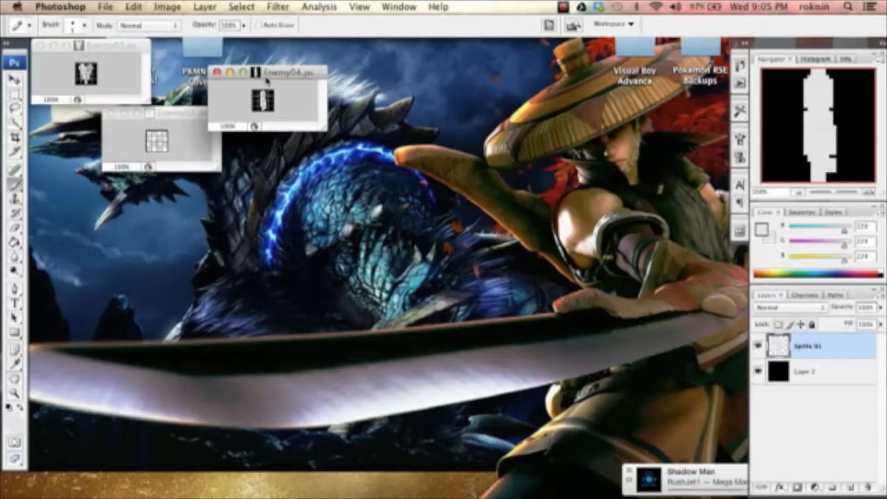
{"action": "left_click", "coordinate": [120, 47]}
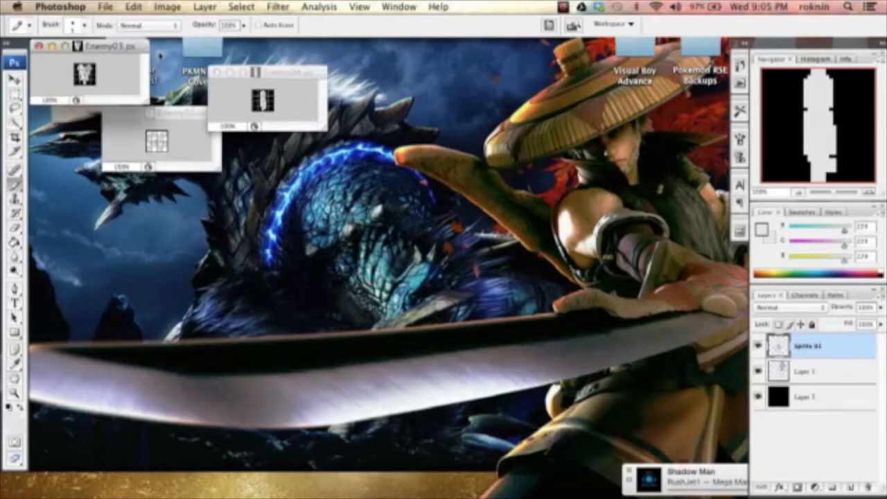
{"action": "left_click", "coordinate": [282, 79]}
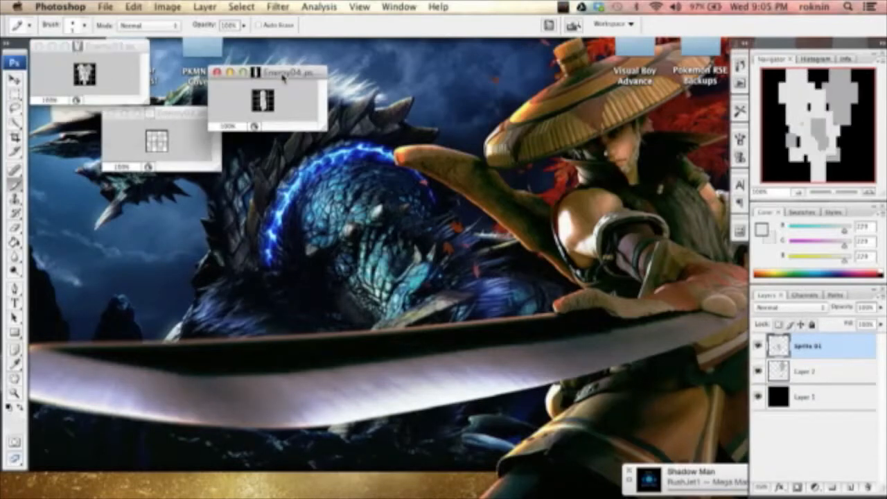
{"action": "left_click", "coordinate": [123, 54]}
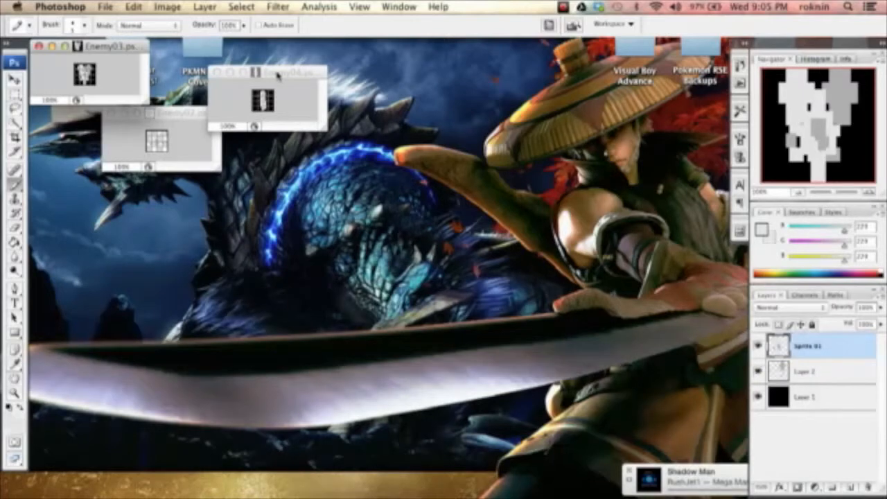
Enlarge the Enemy04.psd view and erase the extra pixels protruding from the ship's lower-right side on the Sprite 01 layer.
{"action": "left_click", "coordinate": [278, 76]}
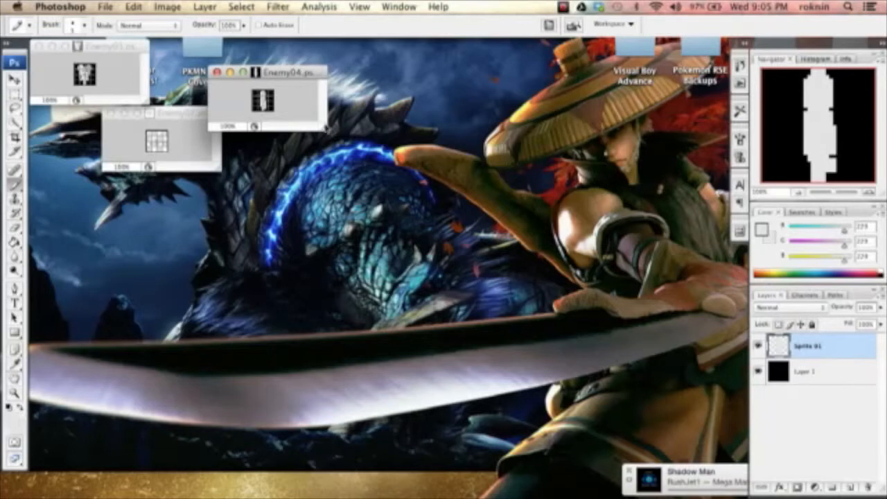
{"action": "key", "text": "z"}
{"action": "left_click_drag", "start_coordinate": [323, 128], "coordinate": [497, 275]}
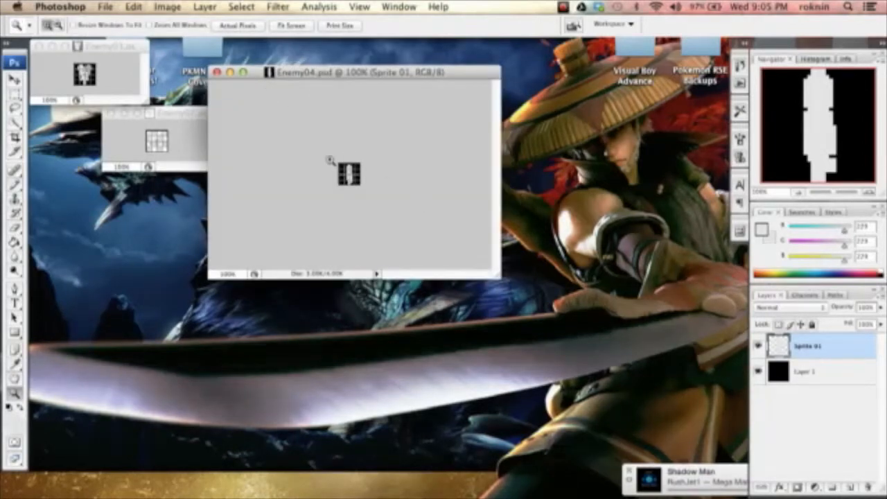
{"action": "left_click_drag", "start_coordinate": [331, 160], "coordinate": [385, 203]}
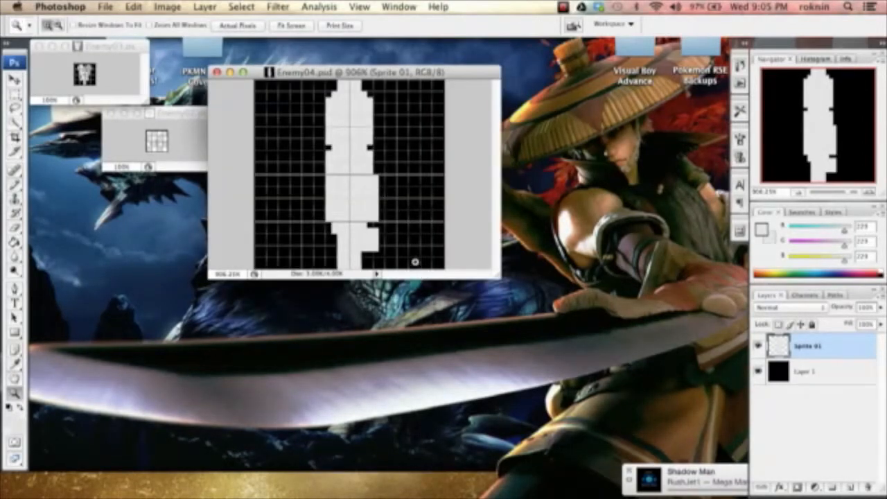
{"action": "key", "text": "e"}
{"action": "mouse_move", "coordinate": [379, 243]}
{"action": "left_mouse_down"}
{"action": "mouse_move", "coordinate": [379, 234]}
{"action": "mouse_move", "coordinate": [372, 244]}
{"action": "left_mouse_up"}
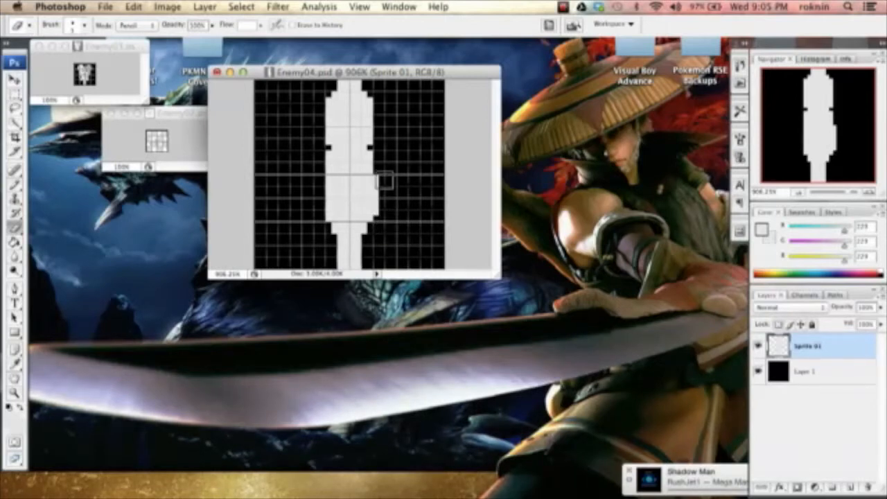
{"action": "left_click_drag", "start_coordinate": [385, 181], "coordinate": [385, 213]}
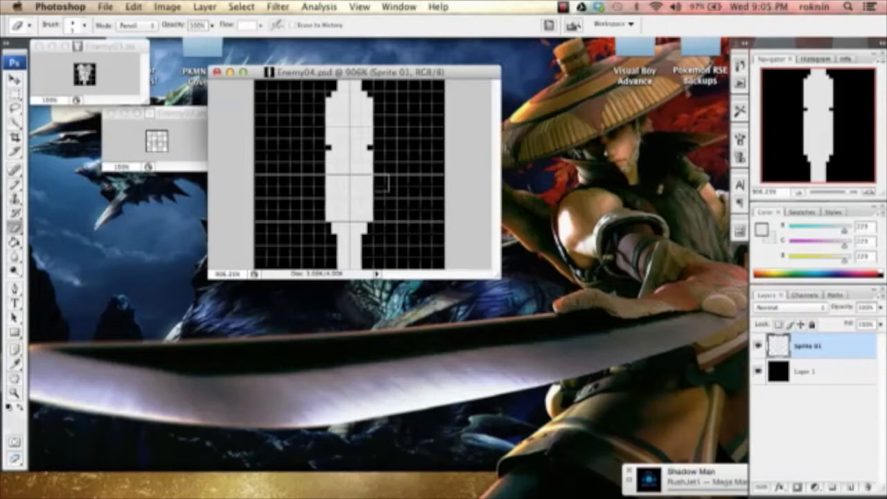
{"action": "left_click", "coordinate": [133, 7]}
{"action": "mouse_move", "coordinate": [105, 7]}
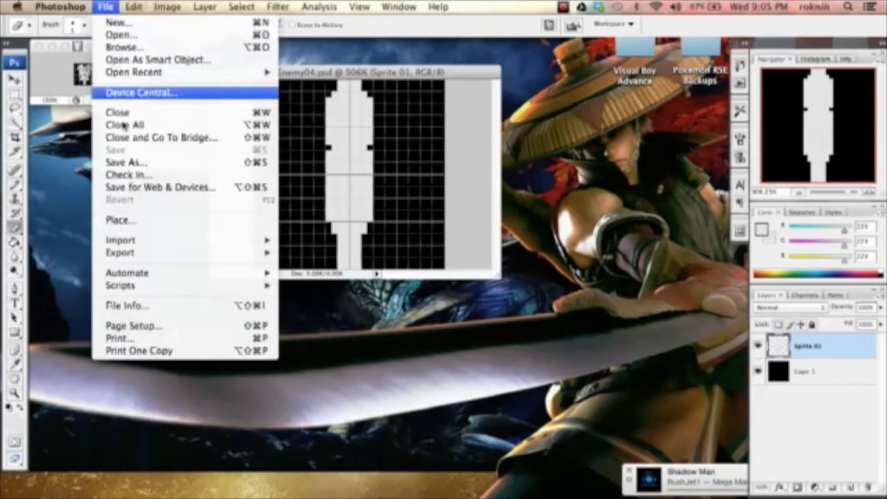
{"action": "mouse_move", "coordinate": [158, 257]}
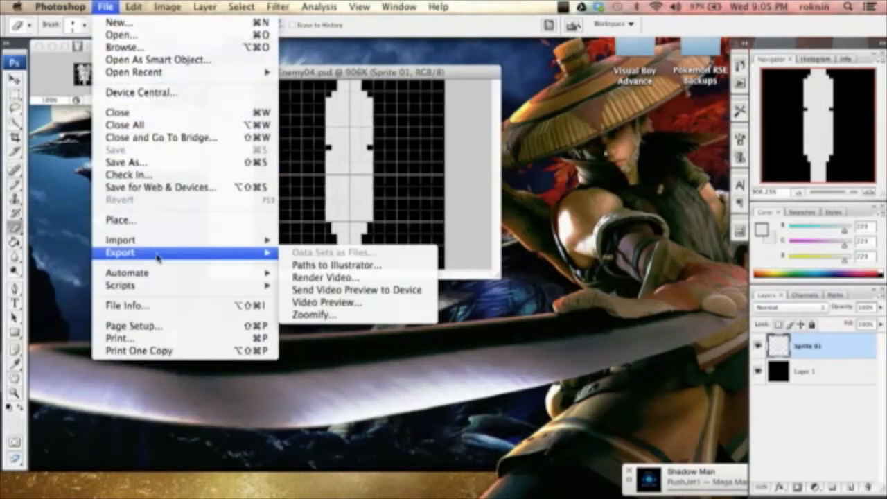
{"action": "left_click", "coordinate": [478, 167]}
Delete the black background layer, Layer 1, from Enemy04.psd, leaving only the Sprite 01 layer.
{"action": "left_click", "coordinate": [804, 373]}
{"action": "left_click", "coordinate": [869, 488]}
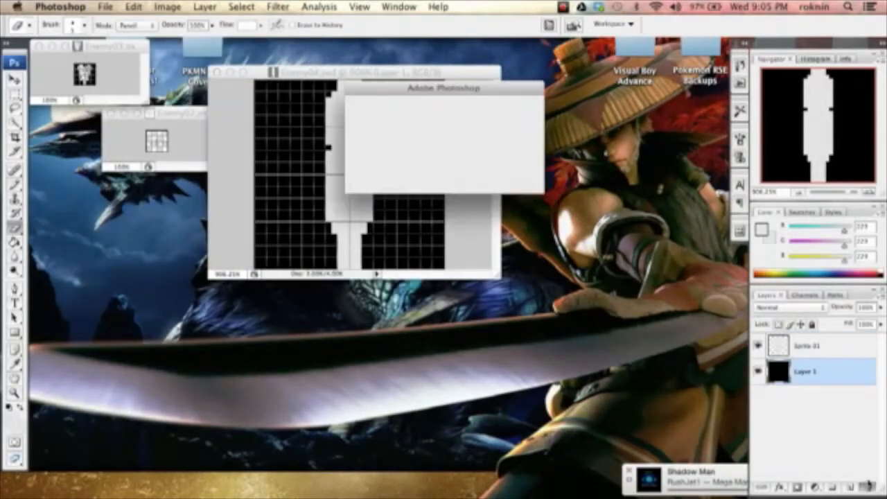
{"action": "left_click", "coordinate": [508, 163]}
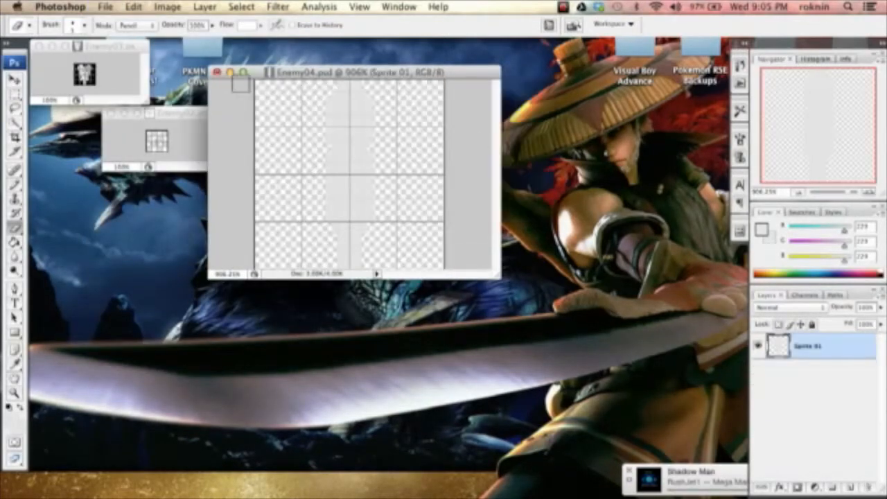
Save the corrected Enemy04 sprite as a PNG copy in the roknin New Logo folder, replacing the existing Enemy04.png.
{"action": "left_click", "coordinate": [101, 7]}
{"action": "left_click", "coordinate": [176, 186]}
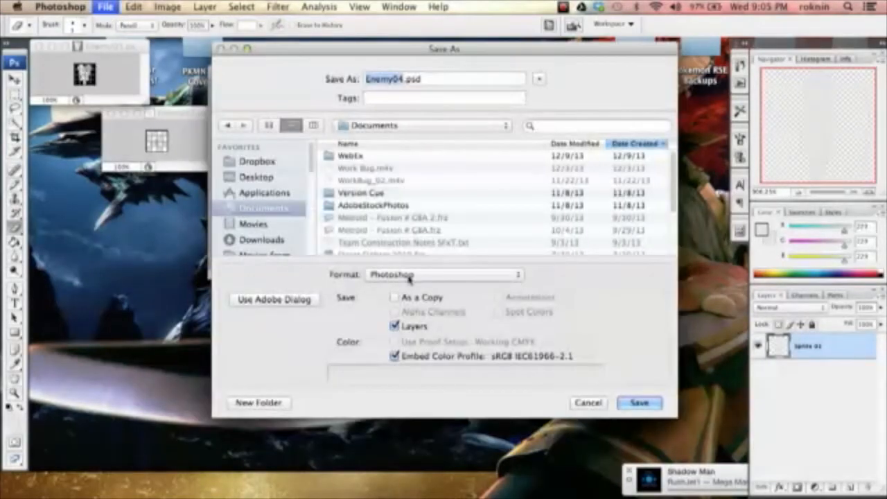
{"action": "left_click", "coordinate": [408, 277]}
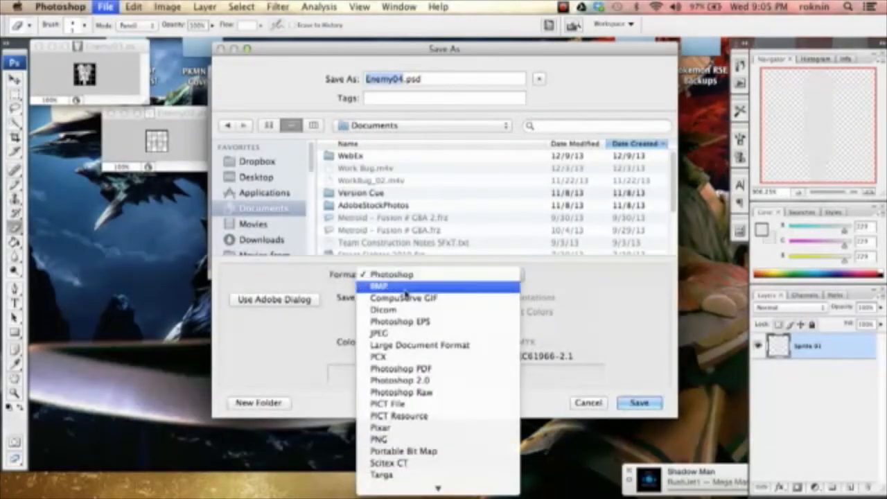
{"action": "left_click", "coordinate": [408, 439]}
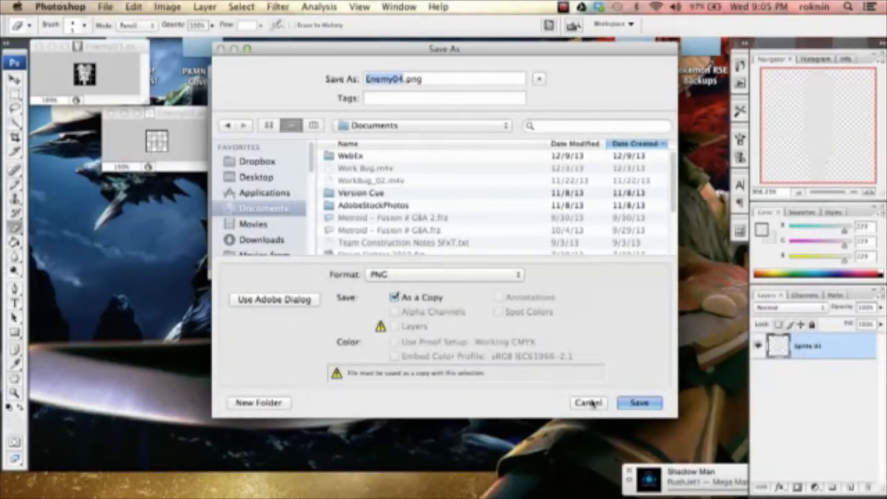
{"action": "left_click", "coordinate": [444, 125]}
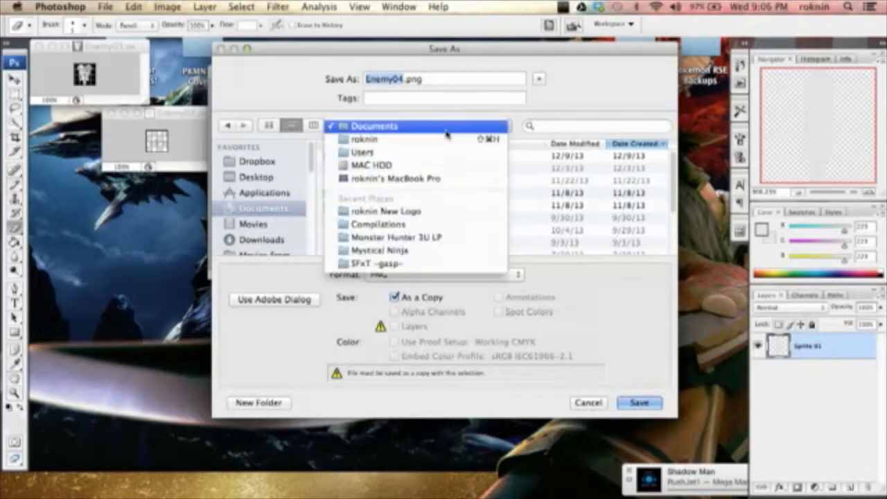
{"action": "left_click", "coordinate": [444, 212]}
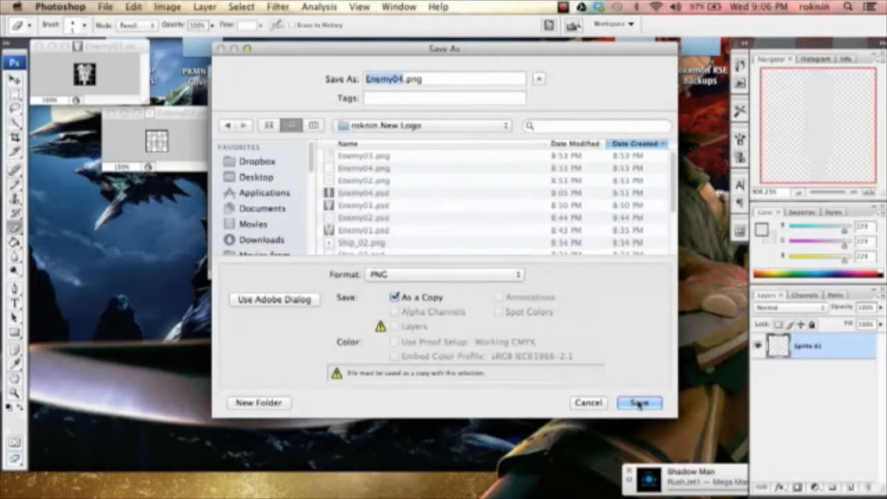
{"action": "left_click", "coordinate": [639, 404]}
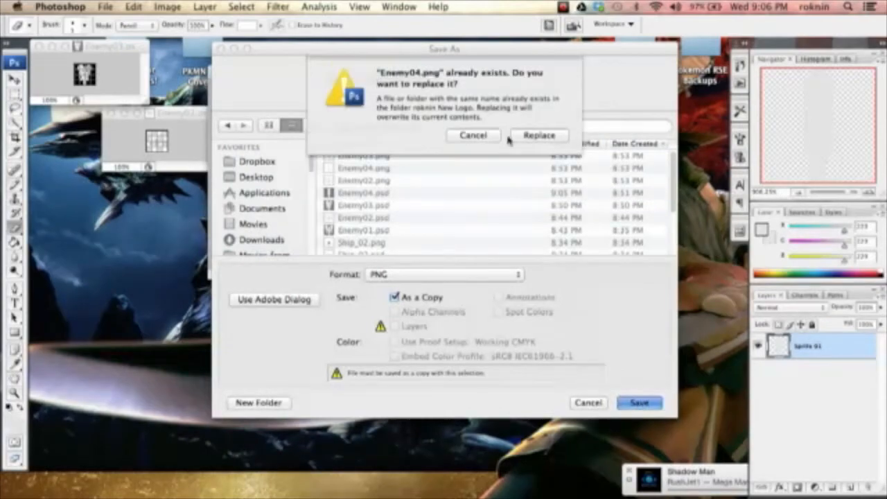
{"action": "left_click", "coordinate": [524, 137]}
{"action": "left_click", "coordinate": [481, 172]}
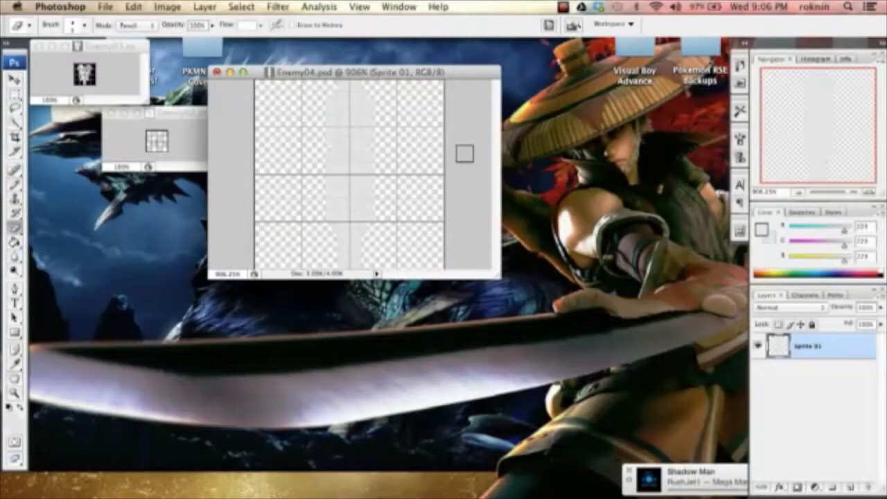
Close the three sprite documents without saving changes, and quit Photoshop to return to Flash.
{"action": "left_click", "coordinate": [217, 72]}
{"action": "left_click", "coordinate": [428, 163]}
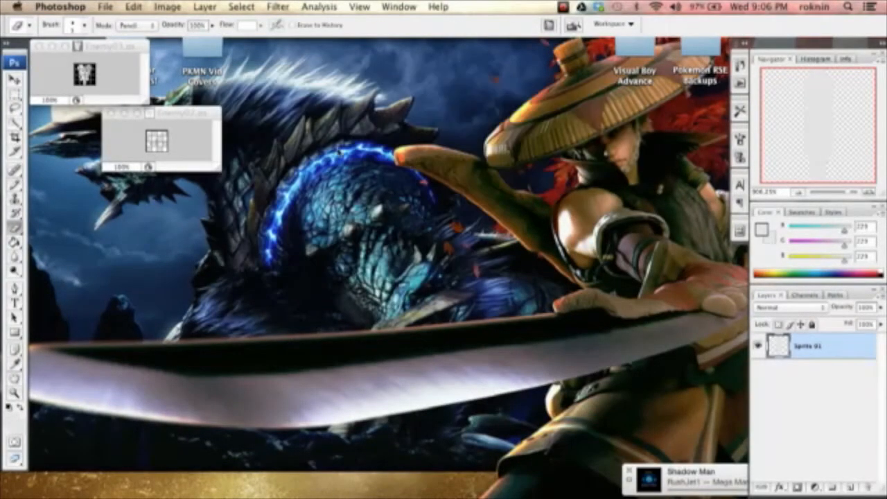
{"action": "left_click", "coordinate": [40, 47]}
{"action": "left_click", "coordinate": [111, 112]}
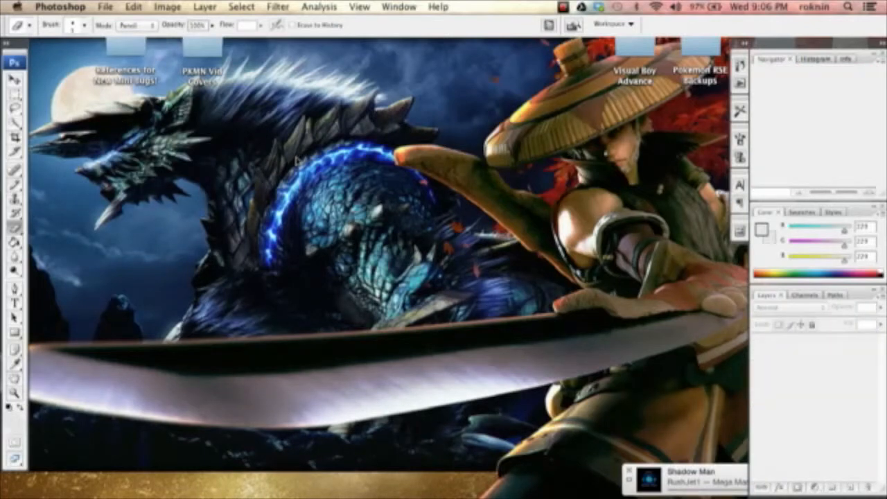
{"action": "key", "text": "super+q"}
{"action": "key", "text": "super+Tab"}
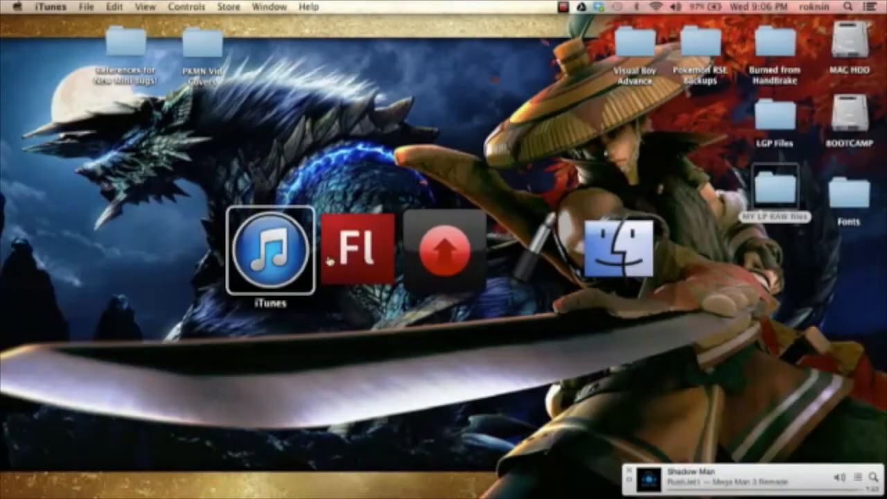
{"action": "key", "text": "super+Tab"}
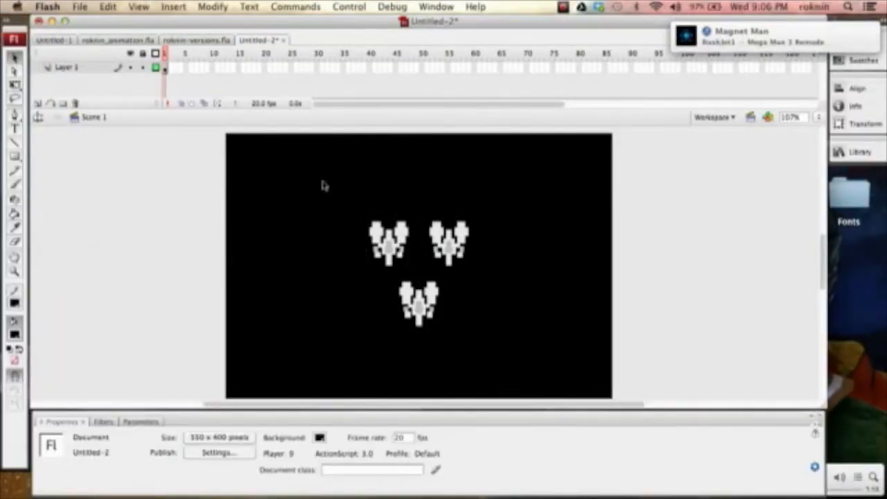
Import the corrected Enemy04.png into the library over its existing copy, and preview the movie.
{"action": "left_click", "coordinate": [210, 8]}
{"action": "mouse_move", "coordinate": [79, 7]}
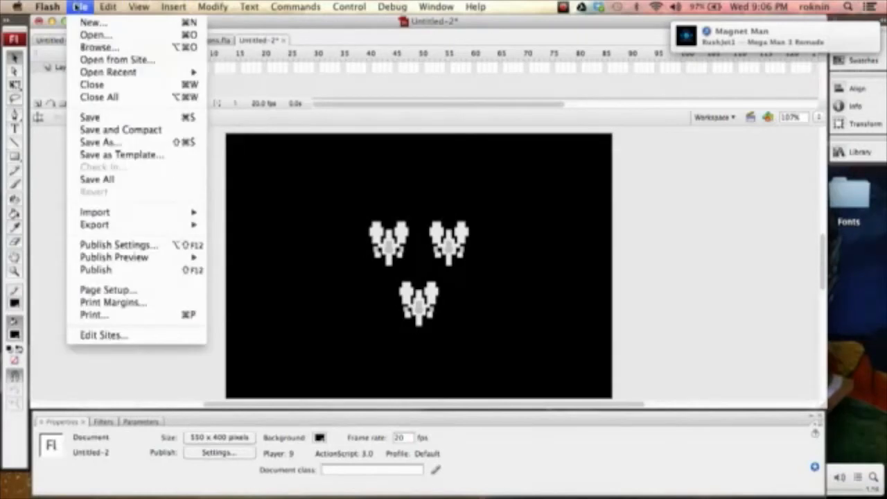
{"action": "mouse_move", "coordinate": [154, 213]}
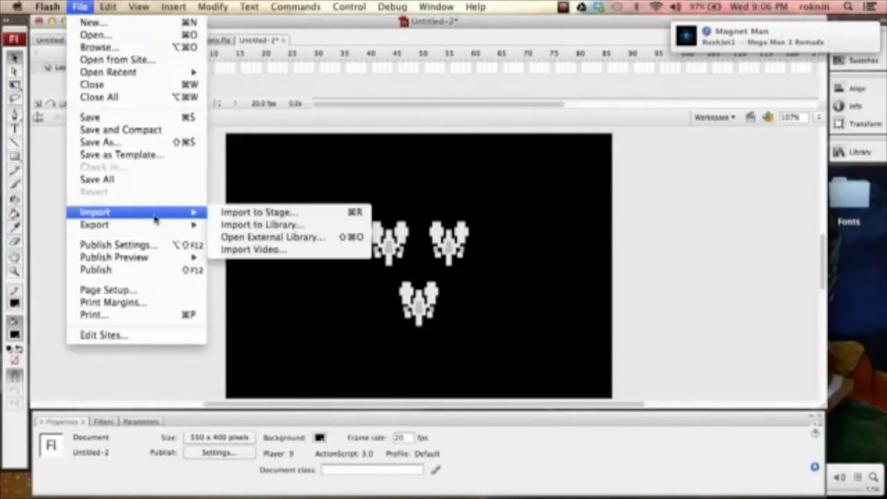
{"action": "left_click", "coordinate": [280, 227]}
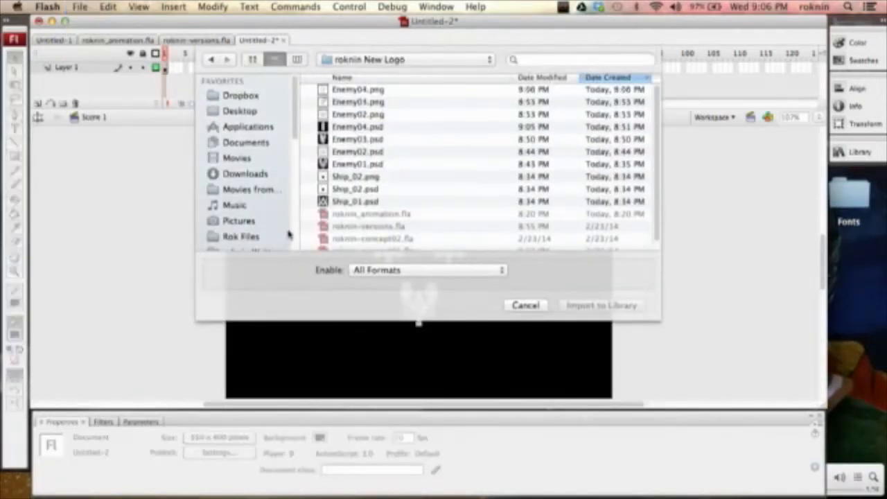
{"action": "left_click", "coordinate": [351, 91]}
{"action": "left_click", "coordinate": [591, 306]}
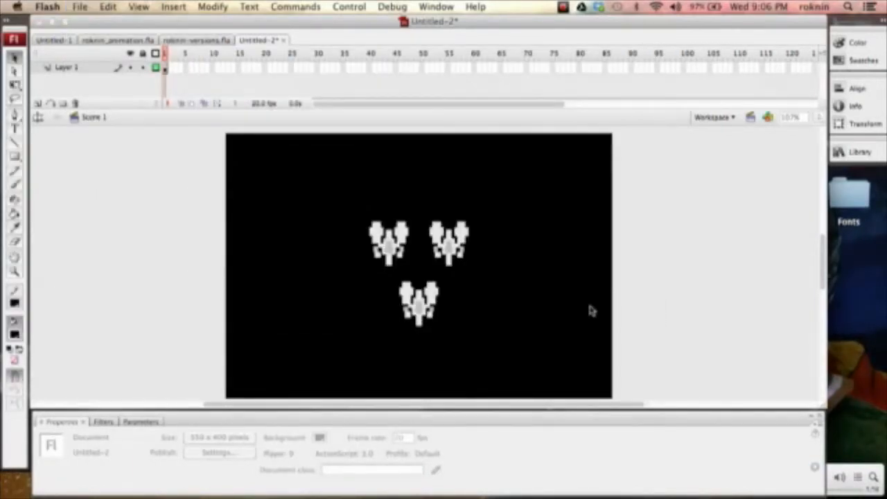
{"action": "left_click", "coordinate": [355, 273]}
{"action": "left_click", "coordinate": [575, 294]}
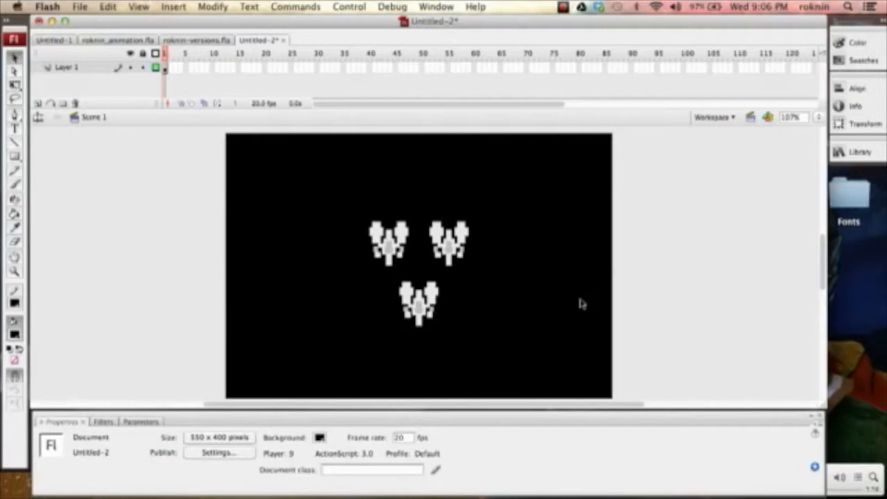
{"action": "key", "text": "super+Return"}
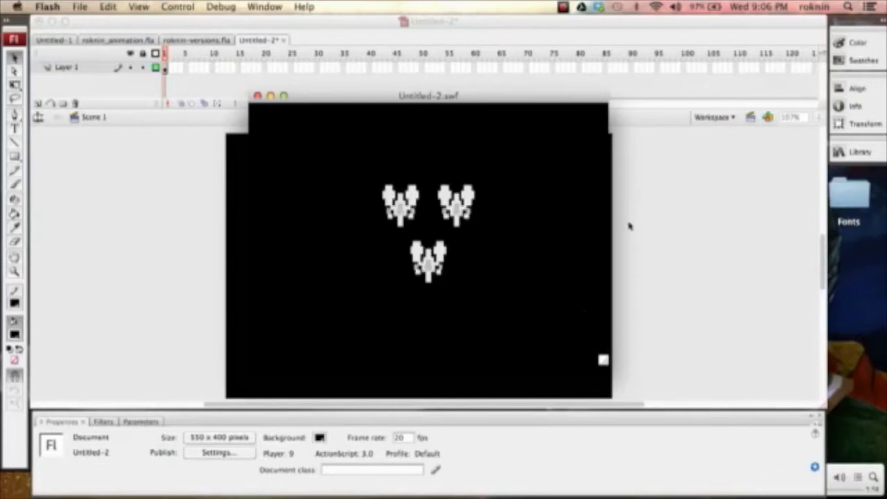
{"action": "key", "text": "super+w"}
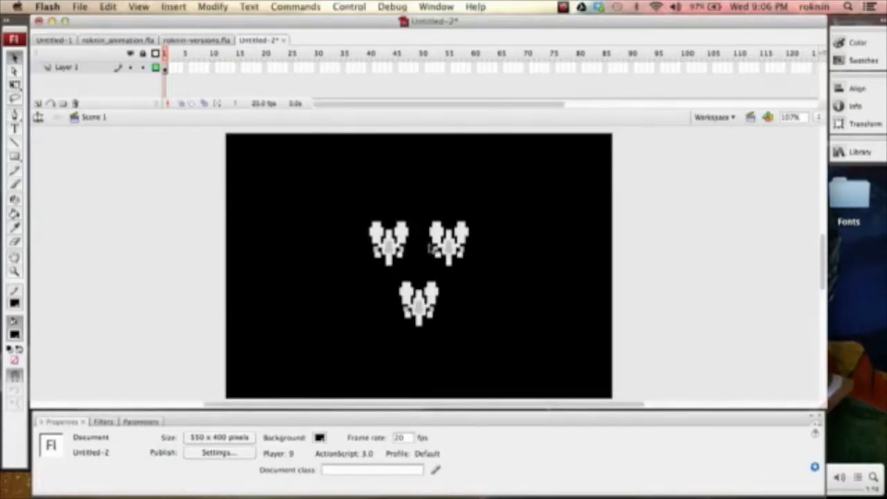
Select all three enemy ships on the stage and add a white Glow filter to them.
{"action": "left_click", "coordinate": [405, 251]}
{"action": "left_click_drag", "start_coordinate": [483, 221], "coordinate": [367, 334]}
{"action": "left_click", "coordinate": [93, 421]}
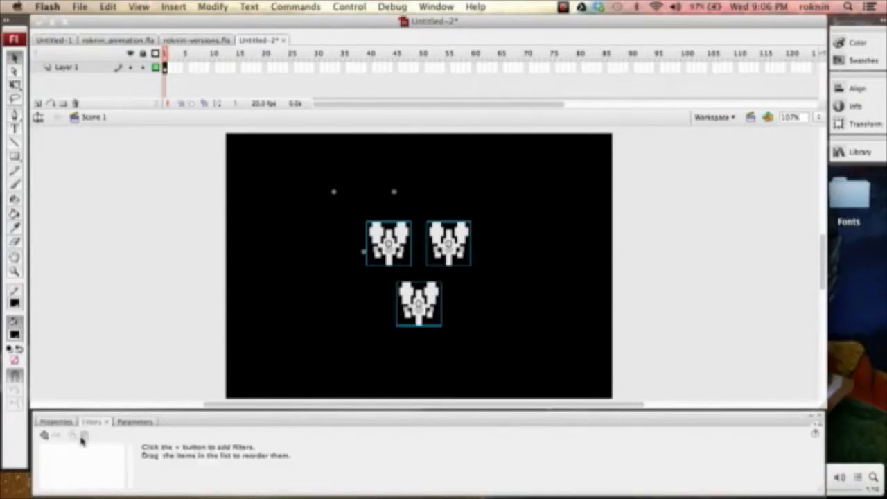
{"action": "left_click", "coordinate": [43, 434]}
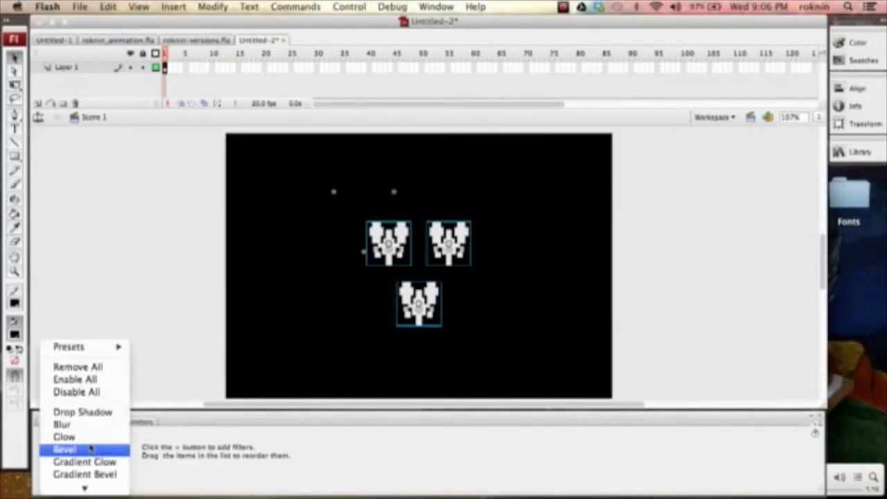
{"action": "left_click", "coordinate": [88, 437]}
{"action": "left_click", "coordinate": [279, 438]}
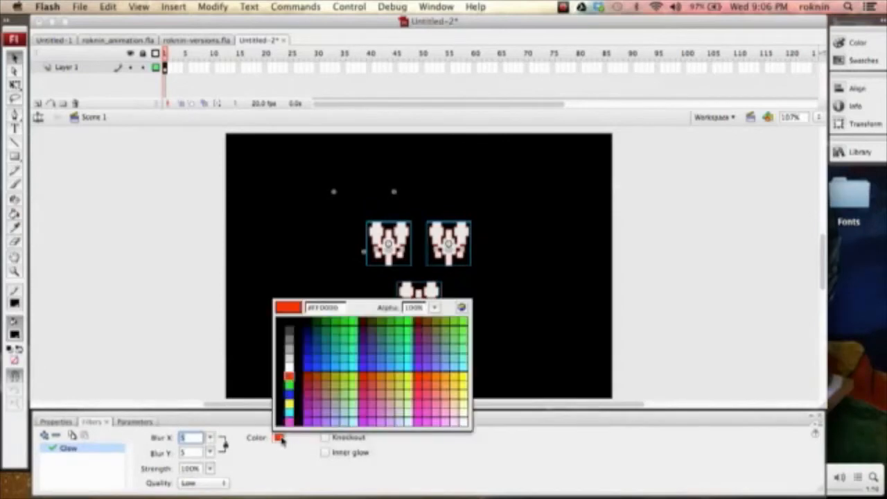
{"action": "left_click", "coordinate": [292, 371]}
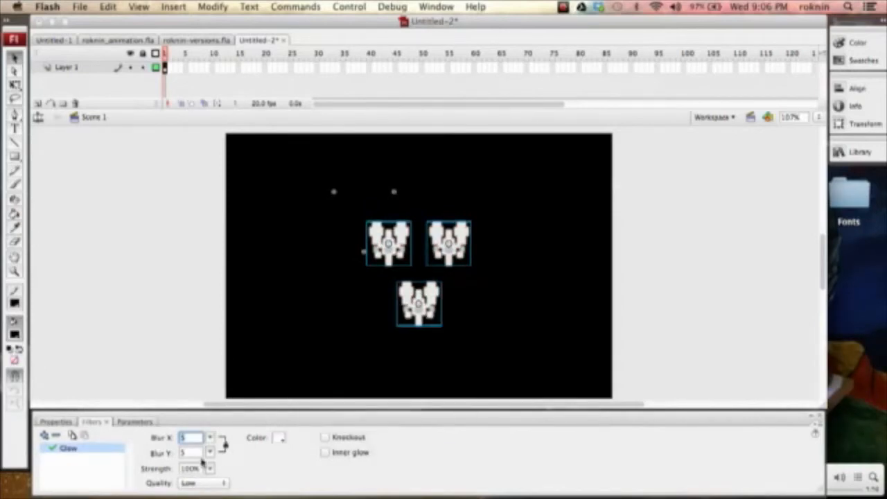
Set the ships' glow to a blur of 6 and a strength of 117%, and preview the movie.
{"action": "left_click_drag", "start_coordinate": [212, 439], "coordinate": [209, 440]}
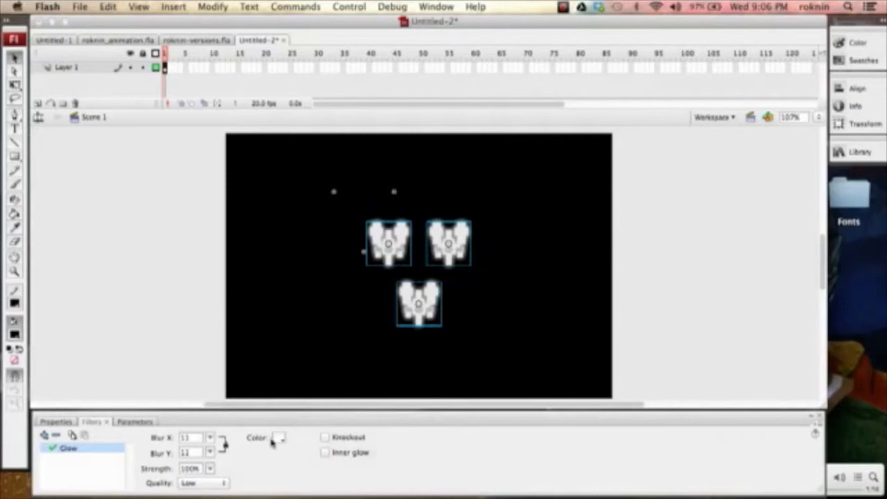
{"action": "mouse_move", "coordinate": [213, 469]}
{"action": "left_mouse_down"}
{"action": "mouse_move", "coordinate": [222, 444]}
{"action": "mouse_move", "coordinate": [213, 453]}
{"action": "left_mouse_up"}
{"action": "key", "text": "super+Return"}
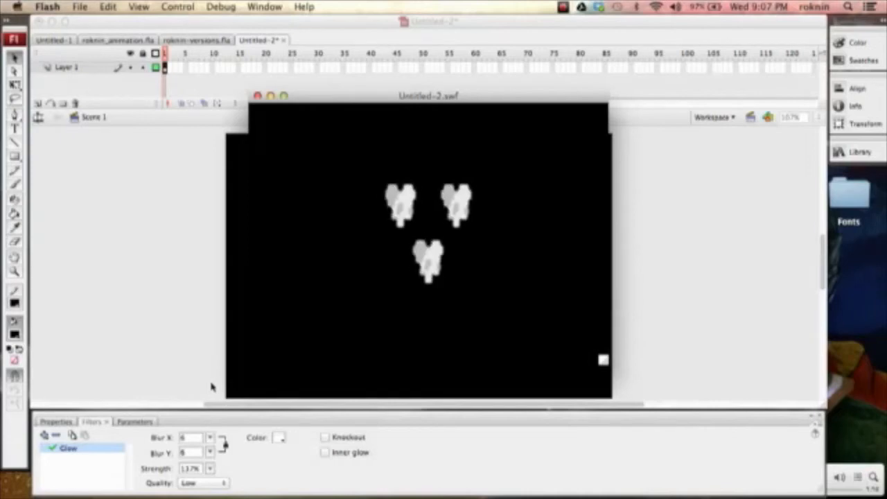
{"action": "left_click", "coordinate": [257, 97]}
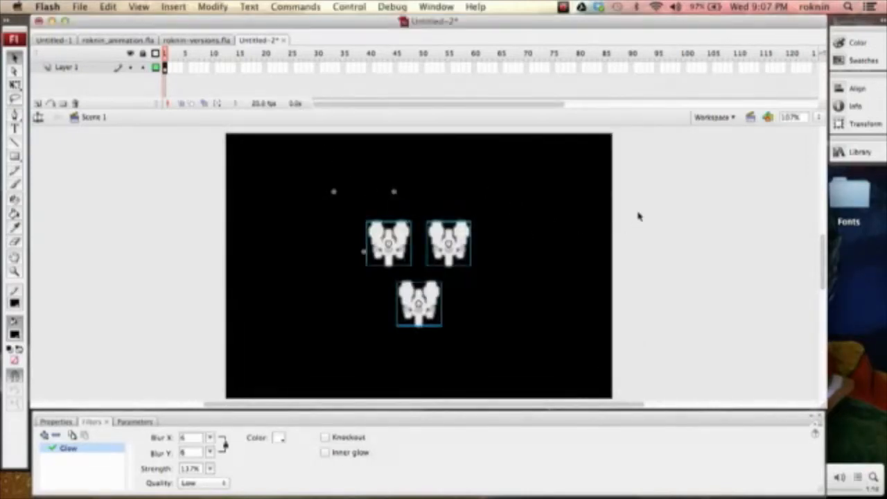
Set the document's frame rate to 24 fps and preview the movie.
{"action": "double_click", "coordinate": [261, 103]}
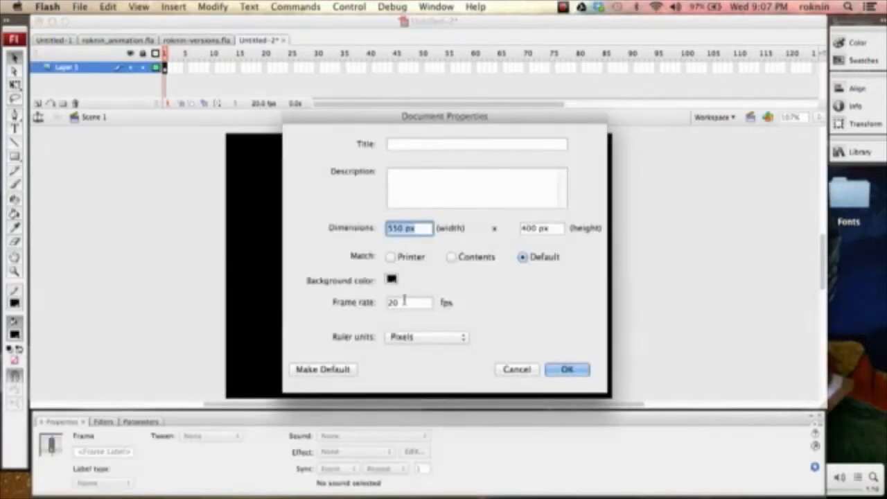
{"action": "left_click_drag", "start_coordinate": [402, 303], "coordinate": [383, 298]}
{"action": "type", "text": "24"}
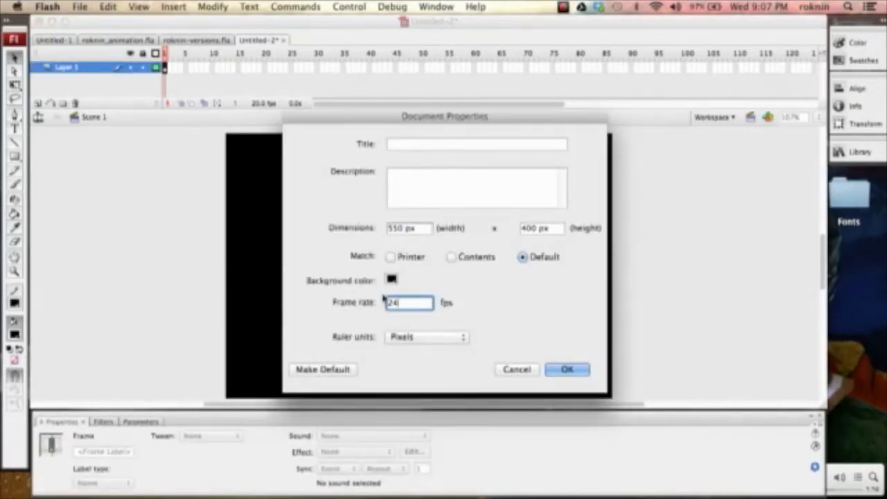
{"action": "key", "text": "Return"}
{"action": "key", "text": "super+Return"}
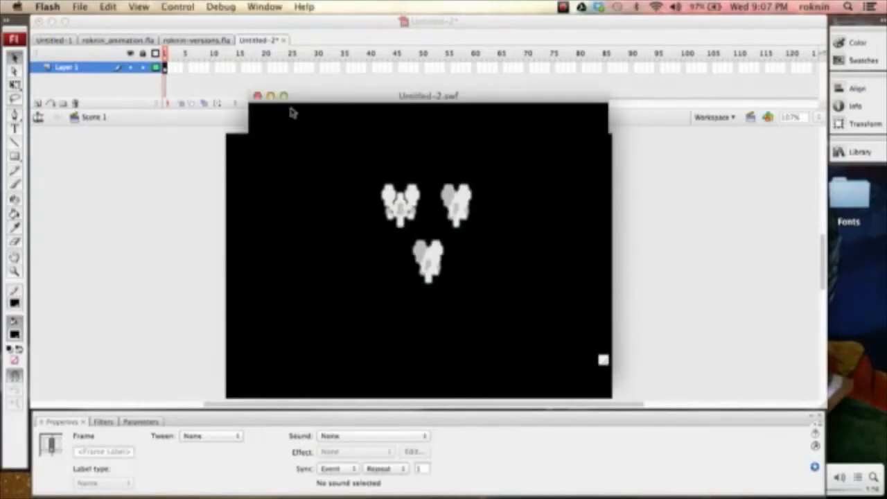
{"action": "left_click", "coordinate": [258, 95]}
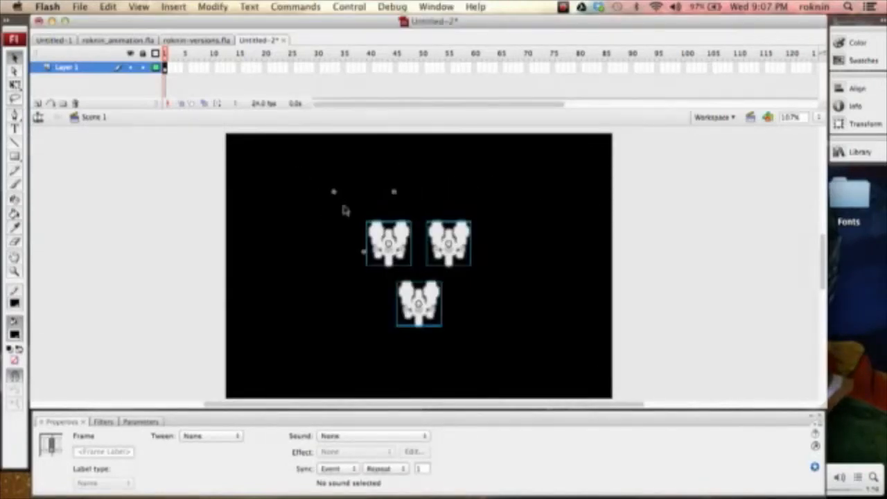
Open the Enemy Ship symbol for editing and shift frames 4 to 13 one frame earlier.
{"action": "left_click", "coordinate": [494, 272]}
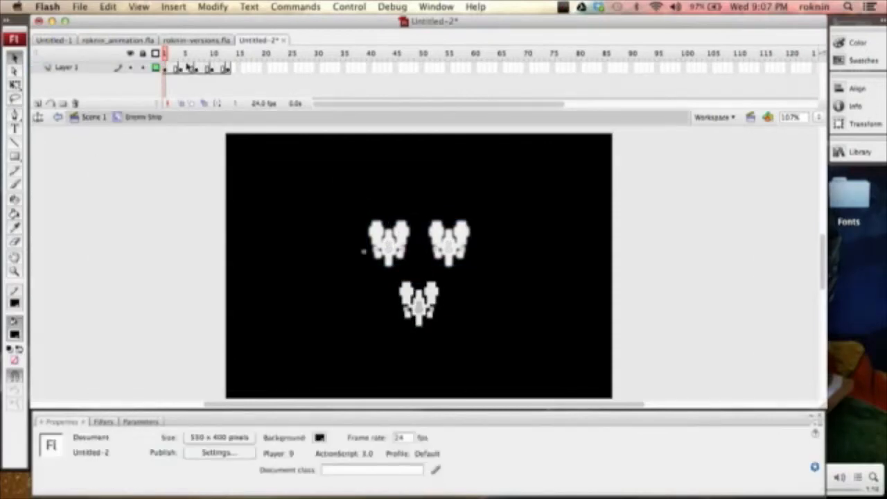
{"action": "left_click", "coordinate": [181, 68]}
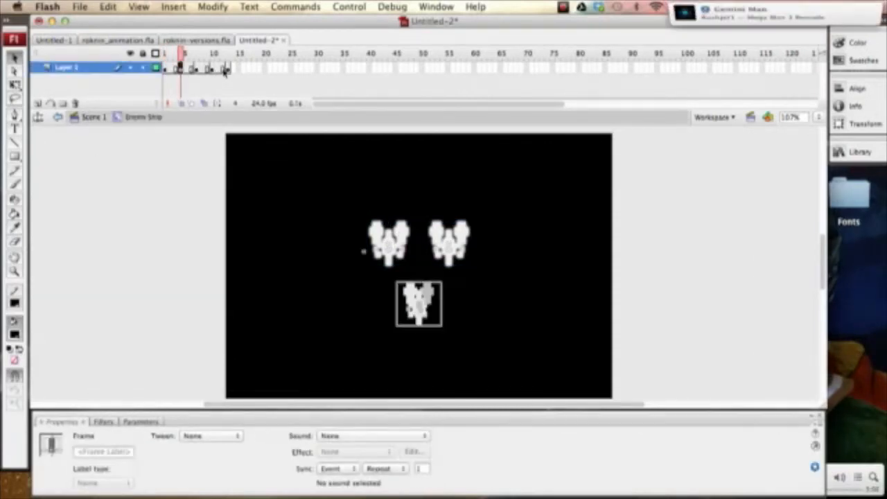
{"action": "left_click", "coordinate": [226, 69], "text": "shift"}
{"action": "left_click_drag", "start_coordinate": [186, 69], "coordinate": [181, 70]}
{"action": "left_click", "coordinate": [210, 84]}
Shift the Enemy Ship frames from the third keyframe onward one frame earlier, starting them at frame 5.
{"action": "left_click", "coordinate": [191, 69]}
{"action": "left_click", "coordinate": [227, 69], "text": "shift"}
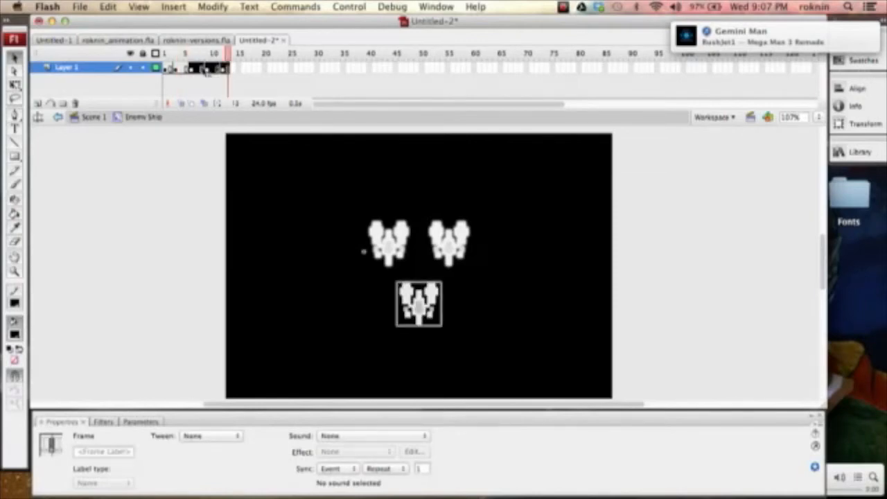
{"action": "left_click_drag", "start_coordinate": [192, 69], "coordinate": [186, 70]}
{"action": "left_click", "coordinate": [201, 84]}
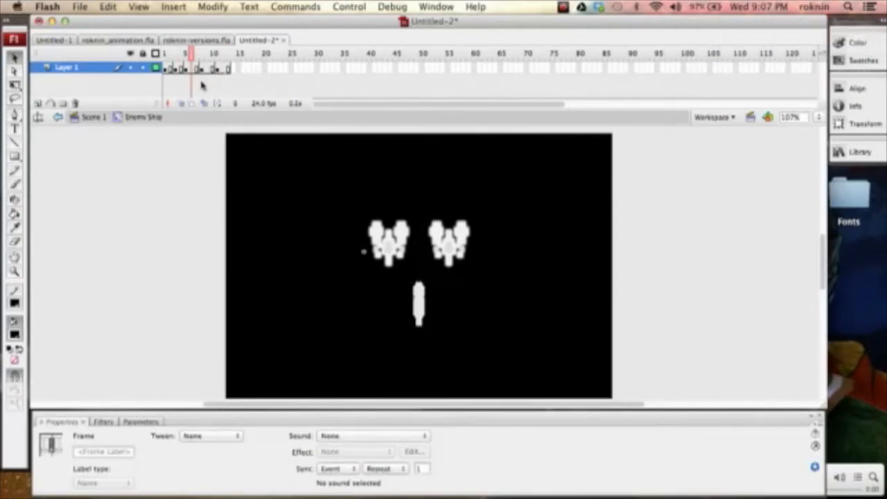
Shift the Enemy Ship frames from the fourth keyframe onward one frame earlier, starting them at frame 7.
{"action": "left_click", "coordinate": [200, 69]}
{"action": "left_click", "coordinate": [228, 69], "text": "shift"}
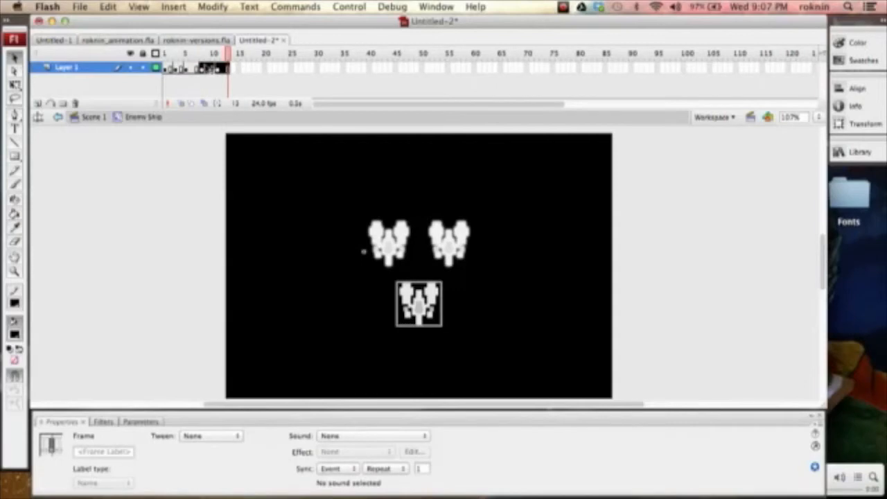
{"action": "left_click_drag", "start_coordinate": [203, 70], "coordinate": [197, 69]}
{"action": "left_click", "coordinate": [214, 82]}
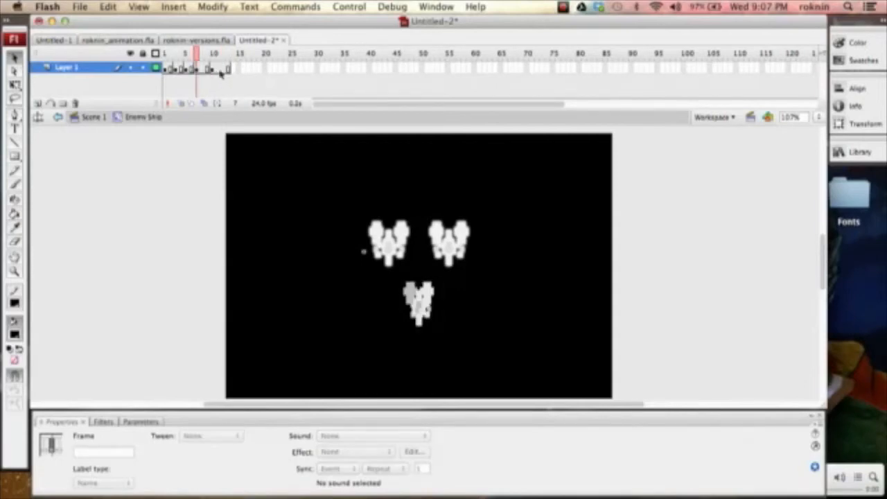
Shift the Enemy Ship frames from the fifth keyframe onward one frame earlier, starting them at frame 9.
{"action": "left_click", "coordinate": [212, 70]}
{"action": "left_click", "coordinate": [228, 69], "text": "shift"}
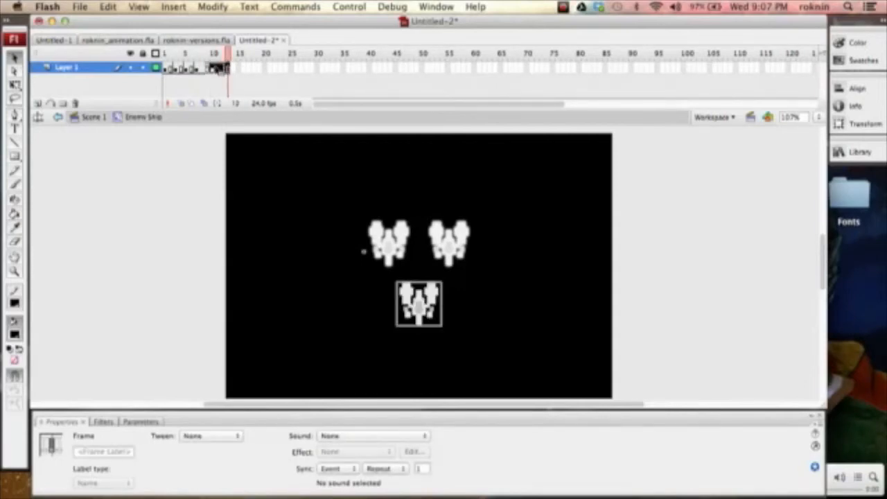
{"action": "left_click_drag", "start_coordinate": [227, 70], "coordinate": [222, 69]}
{"action": "left_click", "coordinate": [227, 70]}
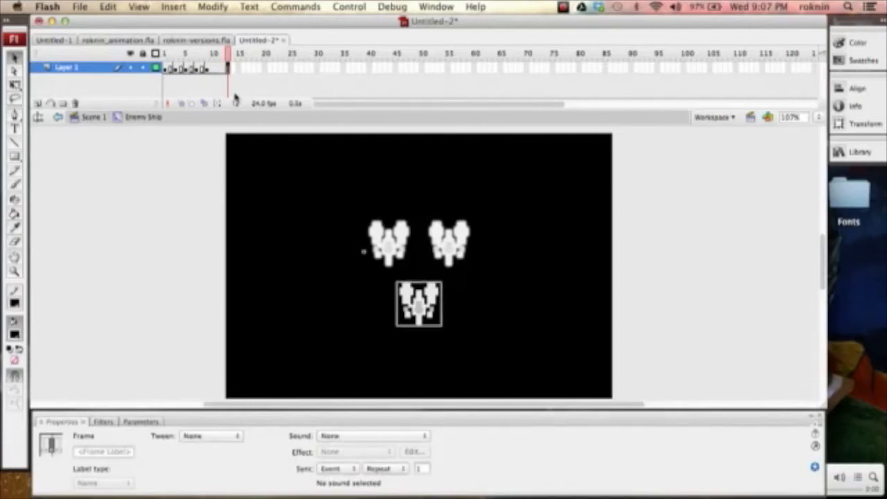
Remove the trailing frames 11 to 13 from the Enemy Ship timeline and preview the movie.
{"action": "right_click", "coordinate": [219, 67]}
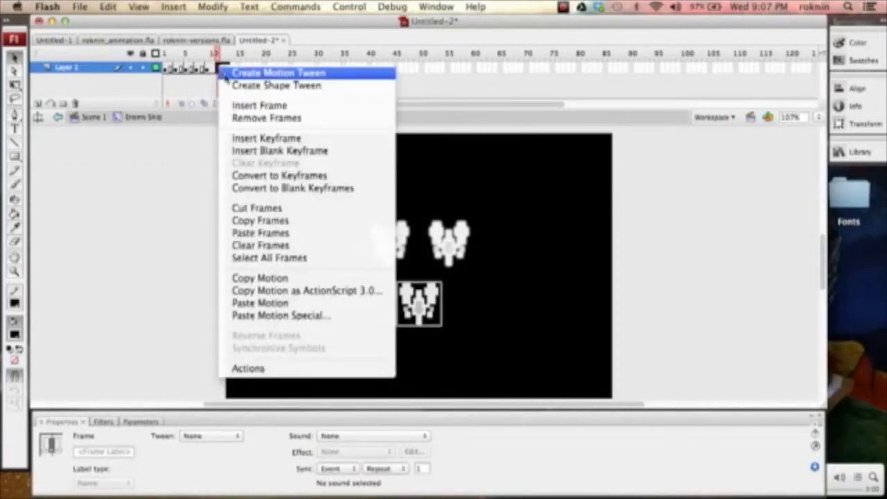
{"action": "left_click", "coordinate": [244, 107]}
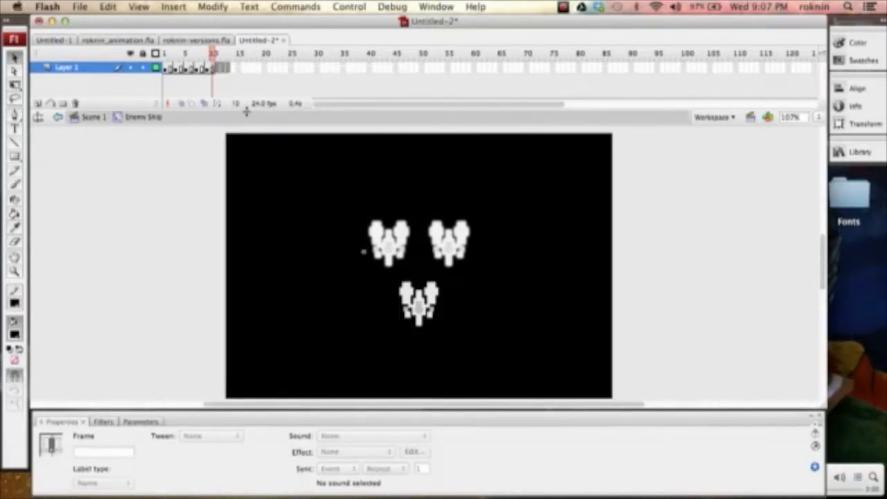
{"action": "key", "text": "super+Return"}
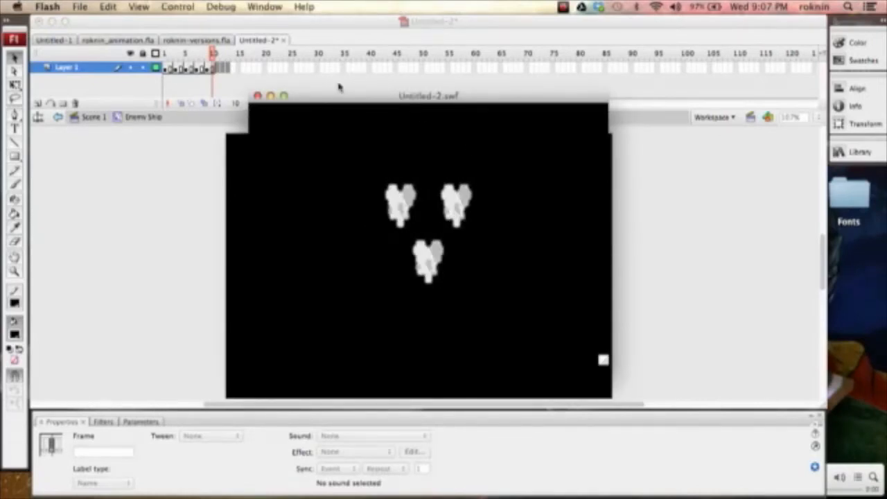
{"action": "left_click", "coordinate": [258, 95]}
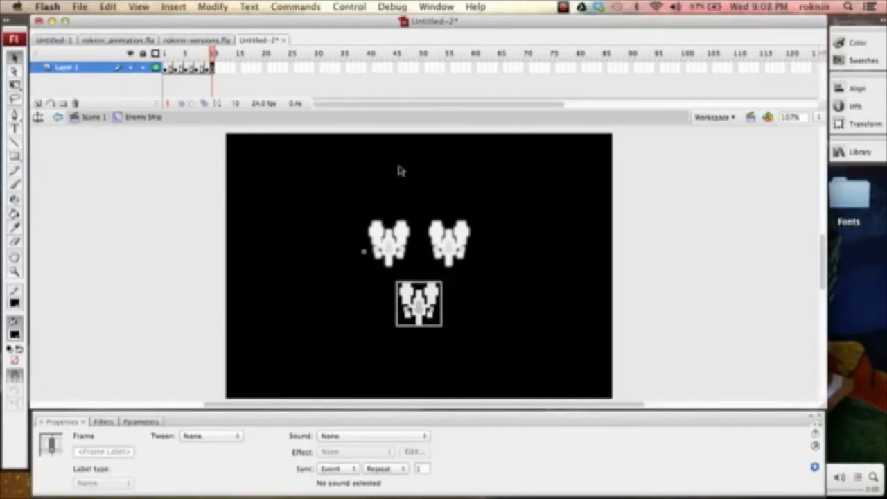
Remove frame 10 from the Enemy Ship timeline and preview the movie's rotation again.
{"action": "right_click", "coordinate": [216, 70]}
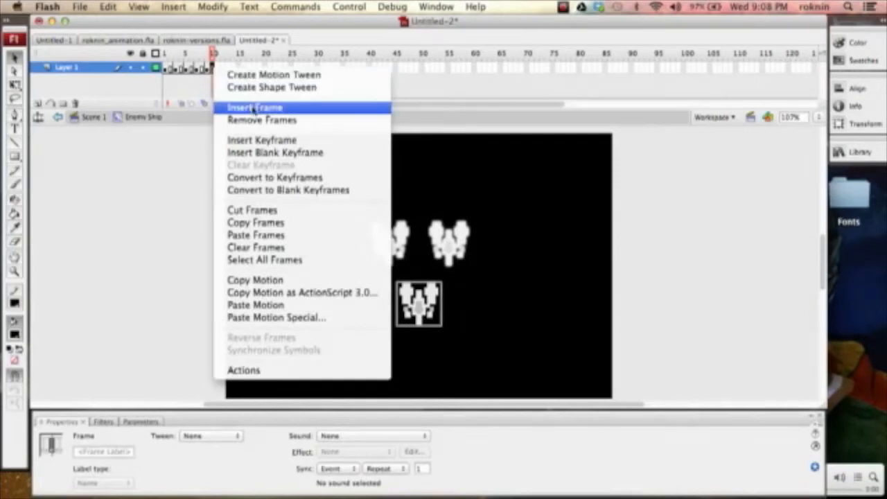
{"action": "left_click", "coordinate": [235, 121]}
{"action": "key", "text": "super+Return"}
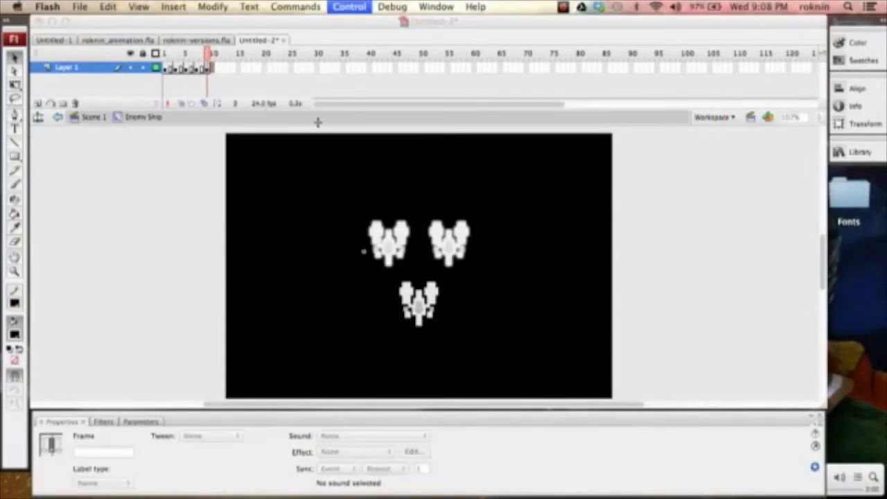
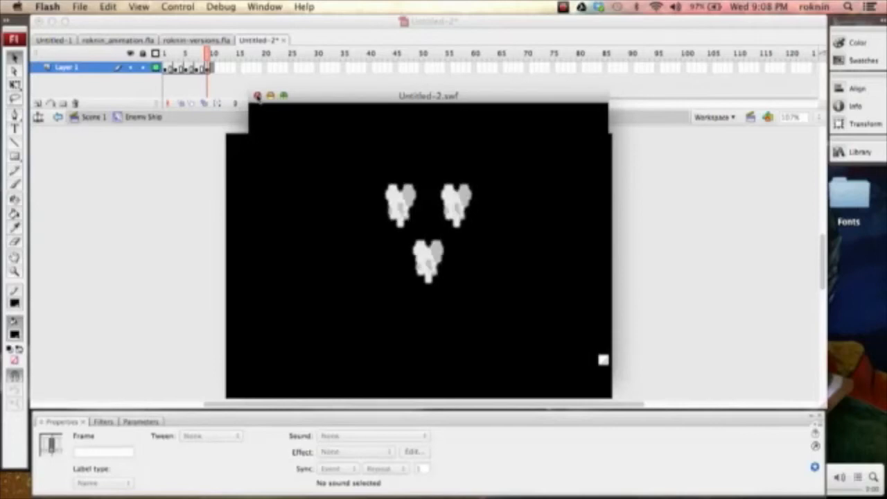
{"action": "left_click", "coordinate": [257, 96]}
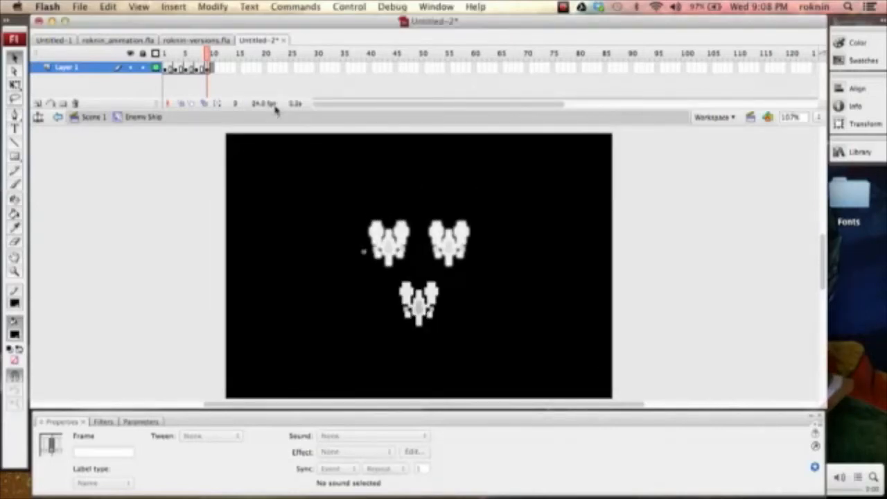
Return to Scene 1, duplicate the three-ship formation in place and move the copy to the right of the original.
{"action": "left_click", "coordinate": [93, 118]}
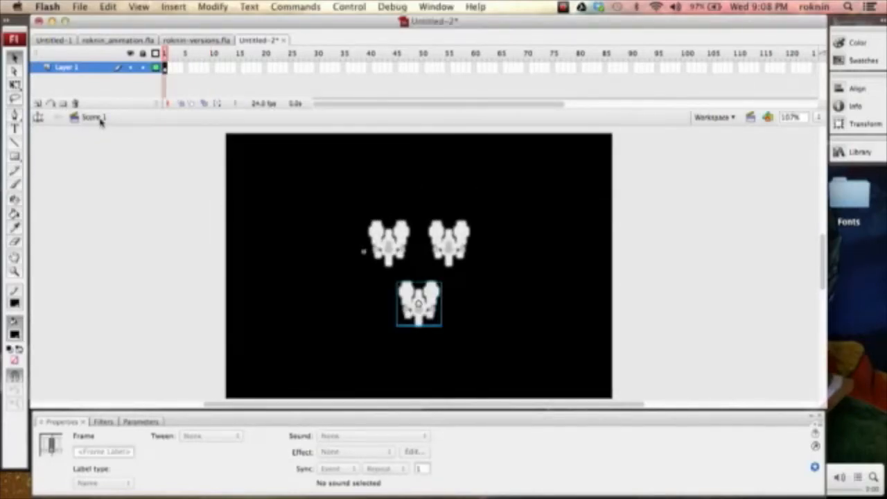
{"action": "left_click", "coordinate": [544, 222]}
{"action": "left_click_drag", "start_coordinate": [344, 202], "coordinate": [520, 341]}
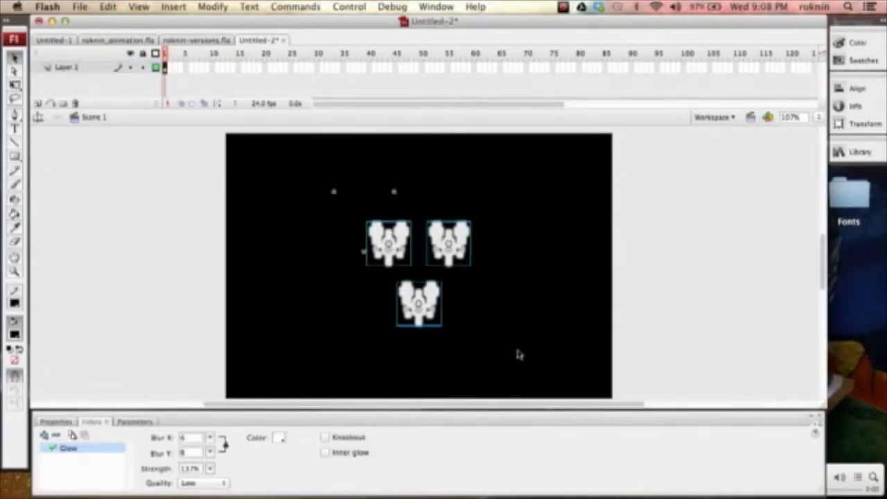
{"action": "key", "text": "super+shift+v"}
{"action": "key", "text": "shift+Right"}
{"action": "key", "text": "shift+Right"}
{"action": "key", "text": "shift+Right"}
{"action": "key", "text": "shift+Right"}
{"action": "key", "text": "shift+Right"}
{"action": "key", "text": "shift+Right"}
{"action": "key", "text": "shift+Right"}
{"action": "key", "text": "shift+Right"}
{"action": "key", "text": "shift+Right"}
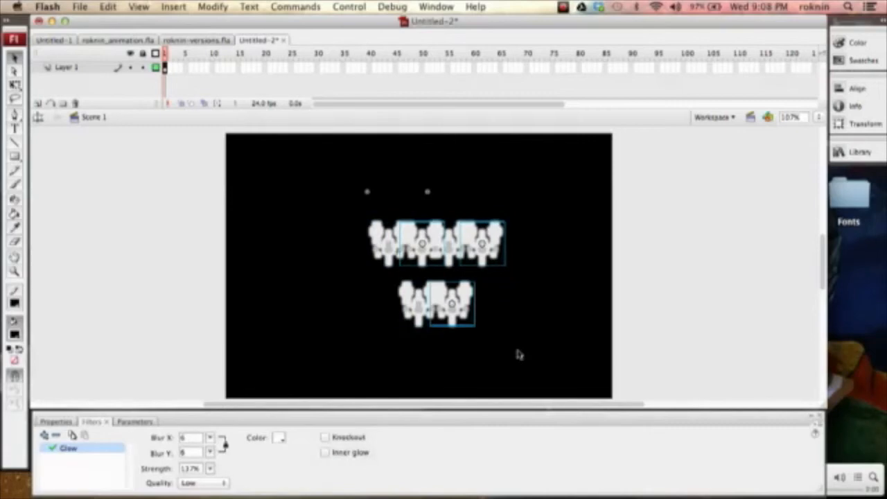
{"action": "key", "text": "shift+Right"}
{"action": "key", "text": "shift+Right"}
{"action": "key", "text": "shift+Right"}
{"action": "key", "text": "shift+Right"}
{"action": "key", "text": "shift+Right"}
{"action": "key", "text": "shift+Right"}
{"action": "key", "text": "shift+Right"}
{"action": "key", "text": "shift+Right"}
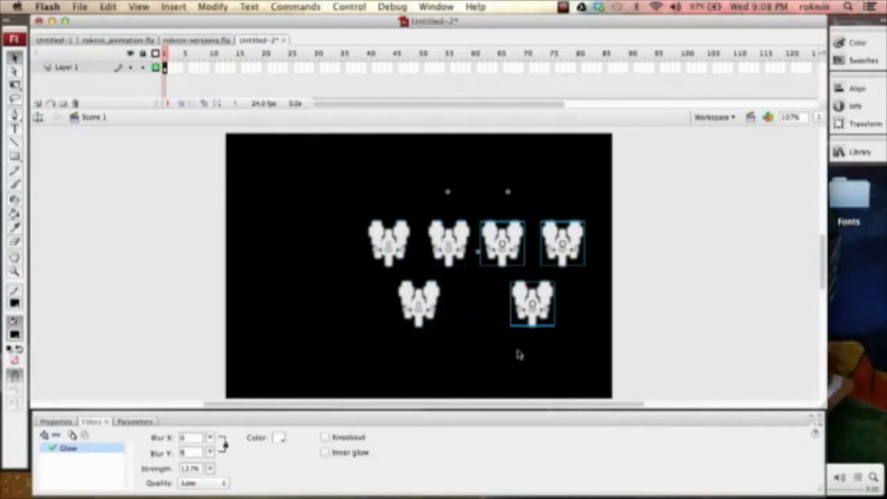
Make another copy of the three-ship formation and place it to the left of the original trio.
{"action": "key", "text": "shift+Left"}
{"action": "key", "text": "shift+Left"}
{"action": "key", "text": "shift+Left"}
{"action": "key", "text": "shift+Left"}
{"action": "key", "text": "shift+Left"}
{"action": "key", "text": "shift+Left"}
{"action": "key", "text": "shift+Left"}
{"action": "key", "text": "shift+Left"}
{"action": "key", "text": "shift+Left"}
{"action": "key", "text": "shift+Left"}
{"action": "key", "text": "shift+Left"}
{"action": "key", "text": "shift+Left"}
{"action": "key", "text": "shift+Left"}
{"action": "key", "text": "shift+Left"}
{"action": "key", "text": "shift+Left"}
{"action": "key", "text": "shift+Left"}
{"action": "key", "text": "shift+Left"}
{"action": "key", "text": "shift+Left"}
{"action": "key", "text": "shift+Left"}
{"action": "key", "text": "shift+Left"}
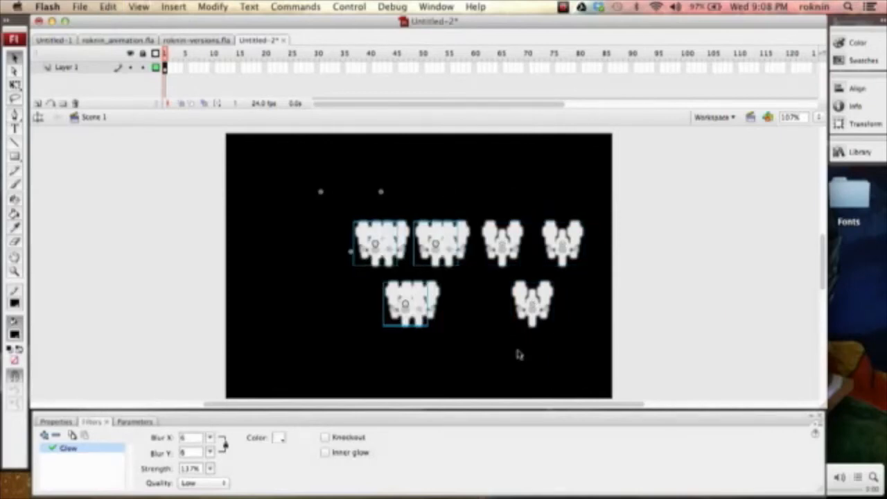
{"action": "key", "text": "shift+Left"}
{"action": "key", "text": "shift+Left"}
{"action": "key", "text": "shift+Left"}
{"action": "key", "text": "shift+Left"}
{"action": "key", "text": "shift+Left"}
{"action": "key", "text": "shift+Left"}
{"action": "key", "text": "shift+Left"}
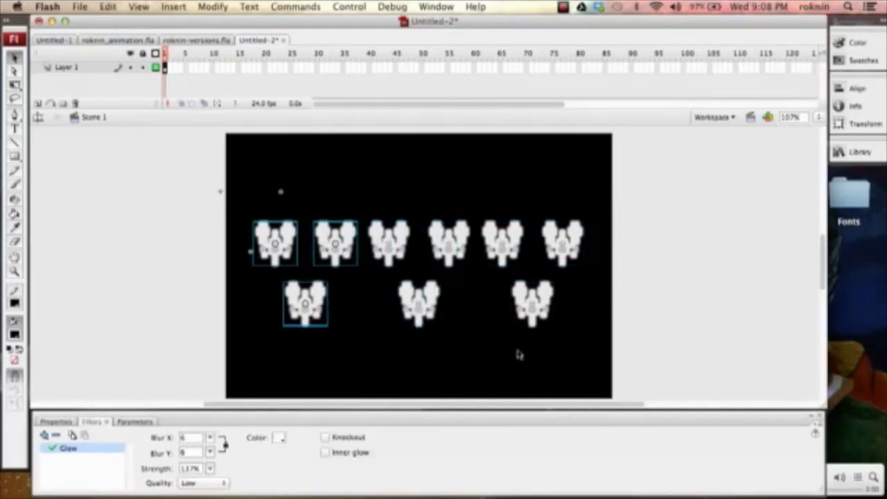
{"action": "key", "text": "shift+Left"}
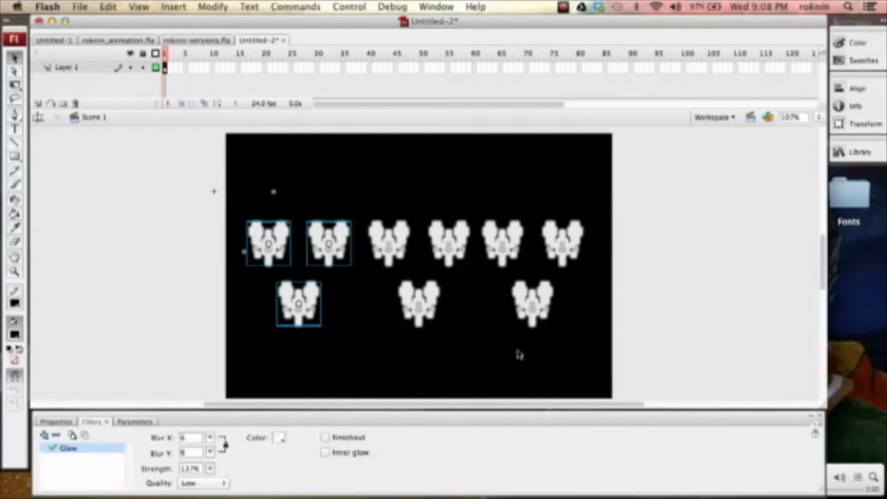
Nudge the rightmost trio of ships slightly further right to even out the spacing between the formations.
{"action": "left_click", "coordinate": [551, 317]}
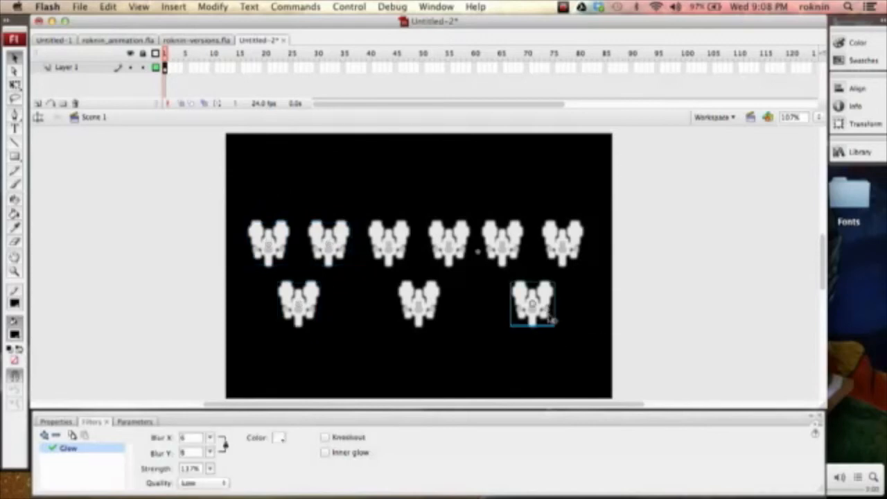
{"action": "left_click_drag", "start_coordinate": [610, 202], "coordinate": [499, 331]}
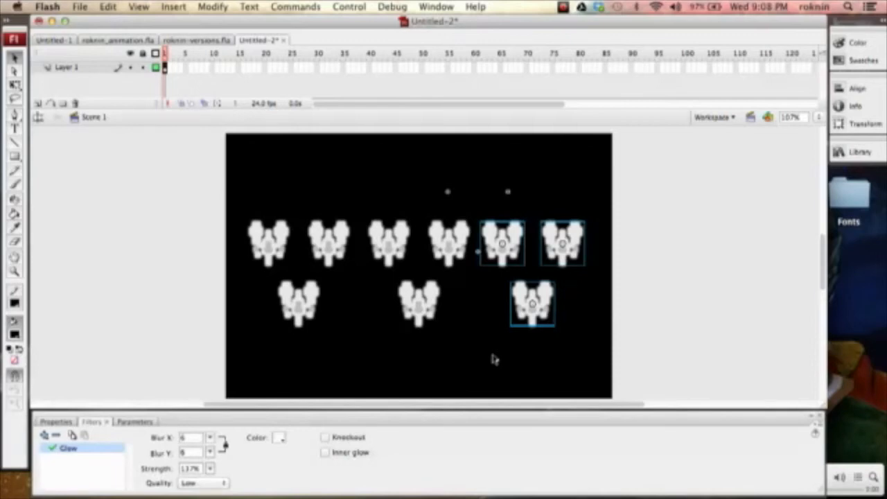
{"action": "key", "text": "shift+Right"}
Select all nine ships and scale them down proportionally to about 444 by 134 px.
{"action": "left_click_drag", "start_coordinate": [622, 191], "coordinate": [209, 360]}
{"action": "key", "text": "q"}
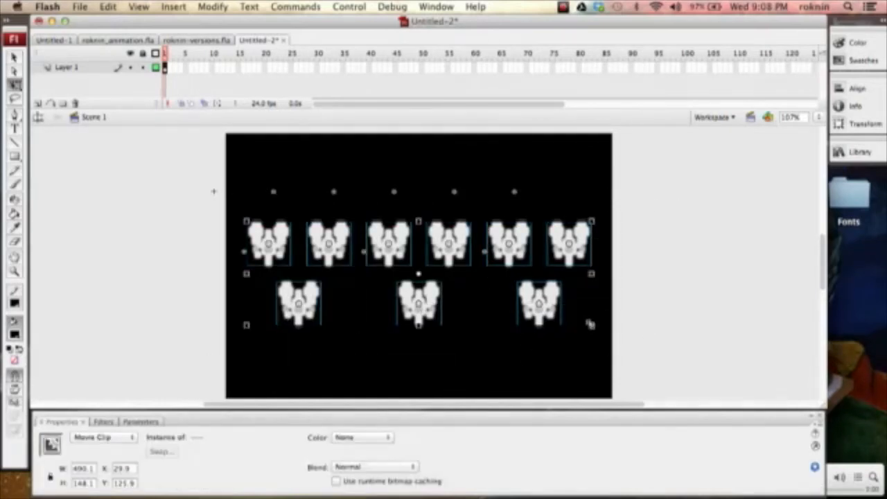
{"action": "left_click_drag", "start_coordinate": [592, 325], "coordinate": [580, 318]}
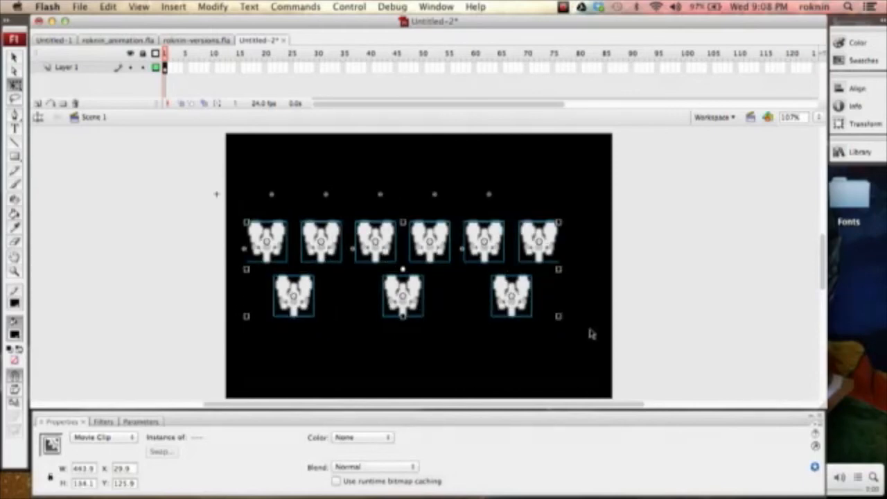
Group the nine ships and center the group horizontally and vertically on the stage.
{"action": "key", "text": "super+g"}
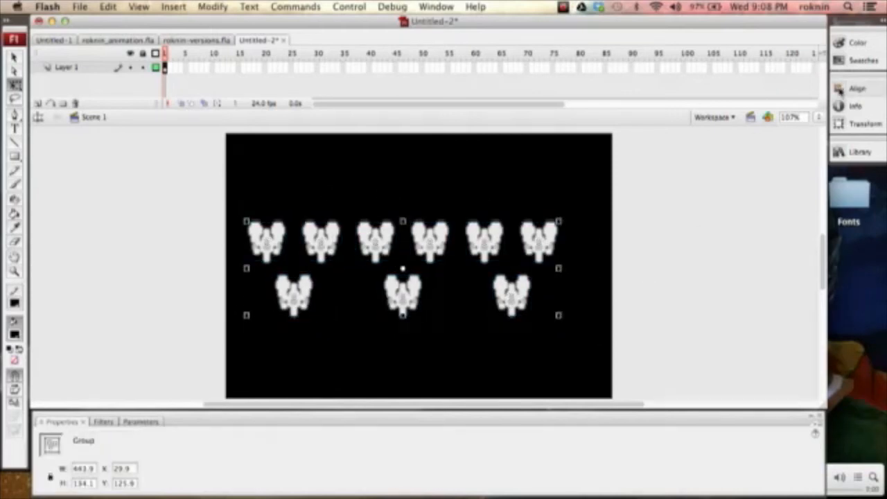
{"action": "left_click", "coordinate": [856, 89]}
{"action": "left_click", "coordinate": [718, 114]}
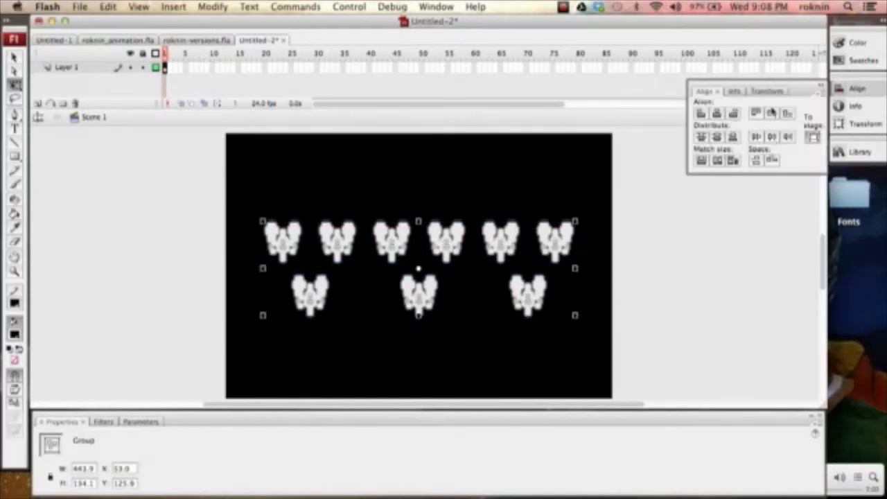
{"action": "left_click", "coordinate": [771, 114]}
Move the ship group up into the upper part of the stage and deselect it.
{"action": "key", "text": "shift+Up"}
{"action": "key", "text": "shift+Up"}
{"action": "key", "text": "shift+Up"}
{"action": "key", "text": "shift+Up"}
{"action": "key", "text": "shift+Up"}
{"action": "key", "text": "shift+Up"}
{"action": "key", "text": "shift+Up"}
{"action": "key", "text": "shift+Up"}
{"action": "key", "text": "shift+Up"}
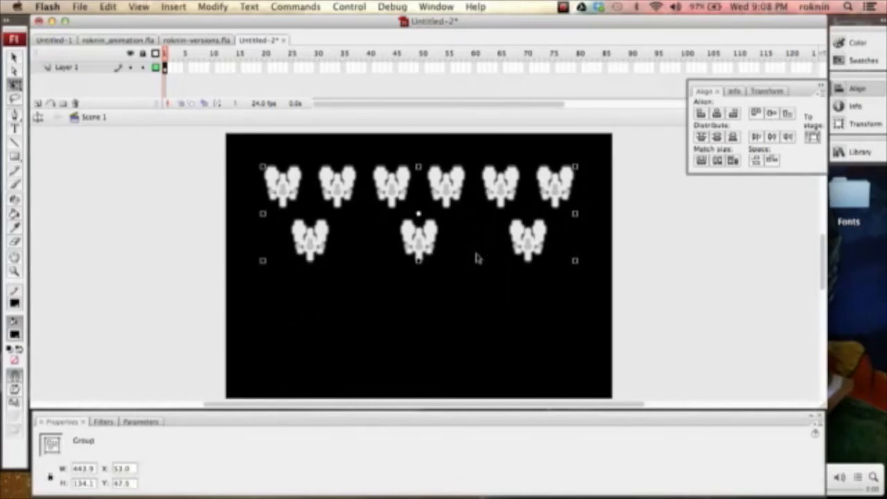
{"action": "left_click", "coordinate": [692, 242]}
{"action": "mouse_move", "coordinate": [544, 279]}
{"action": "left_mouse_down"}
{"action": "mouse_move", "coordinate": [535, 289]}
{"action": "mouse_move", "coordinate": [501, 234]}
{"action": "mouse_move", "coordinate": [551, 270]}
{"action": "left_mouse_up"}
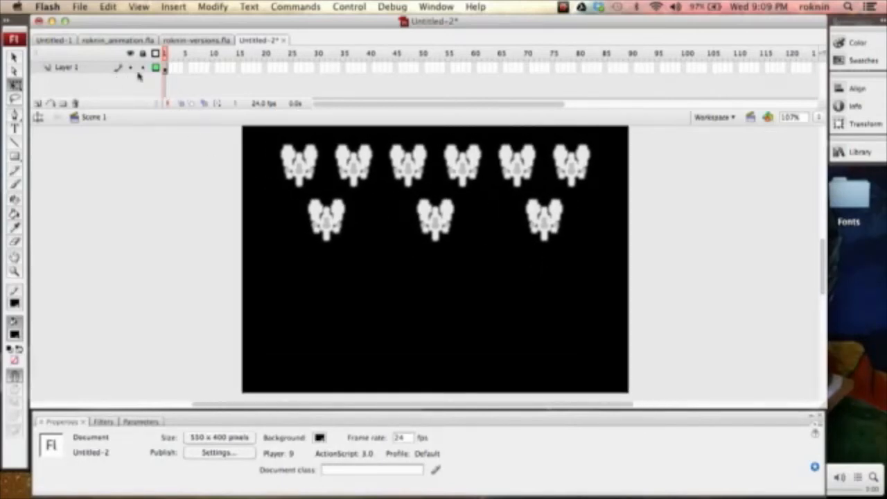
Rename the layer holding the enemy ships as Attack Layer.
{"action": "double_click", "coordinate": [67, 68]}
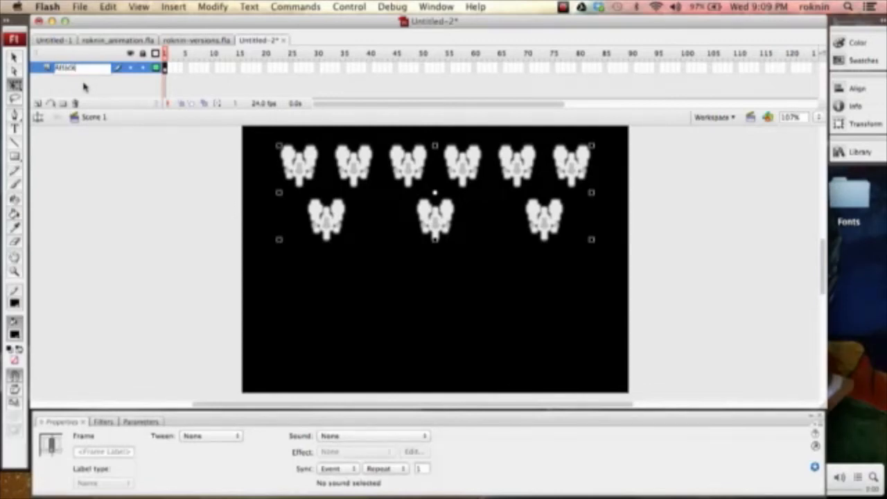
{"action": "type", "text": "Attack Layer"}
{"action": "key", "text": "Return"}
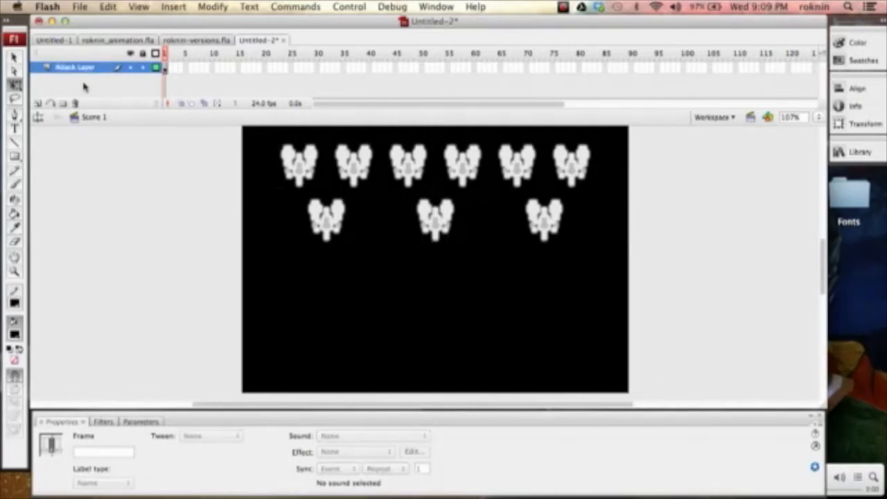
Lock Attack Layer and add a new layer above it named Ship Layer.
{"action": "left_click", "coordinate": [39, 103]}
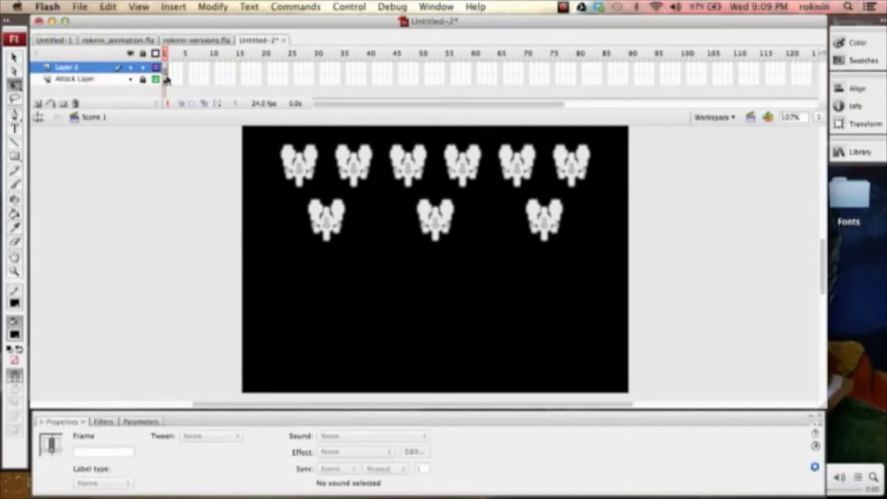
{"action": "left_click", "coordinate": [75, 67]}
{"action": "double_click", "coordinate": [74, 68]}
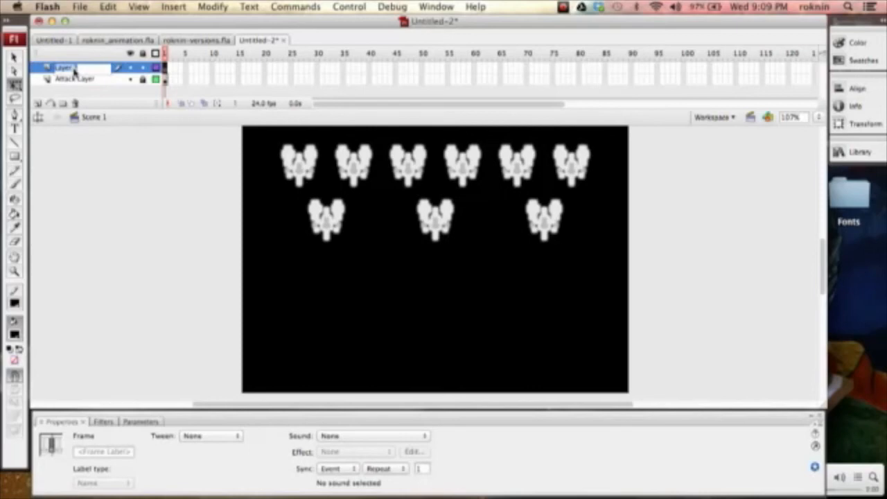
{"action": "key", "text": "Return"}
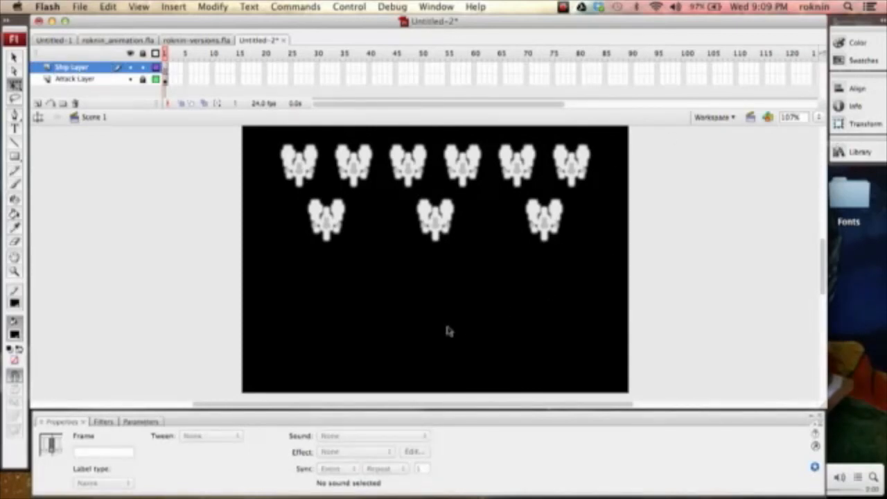
Draw a light-filled square without an outline, about 91 by 91 px, in the lower middle of the stage on Ship Layer.
{"action": "left_click", "coordinate": [15, 333]}
{"action": "left_click", "coordinate": [189, 366]}
{"action": "left_click", "coordinate": [406, 332]}
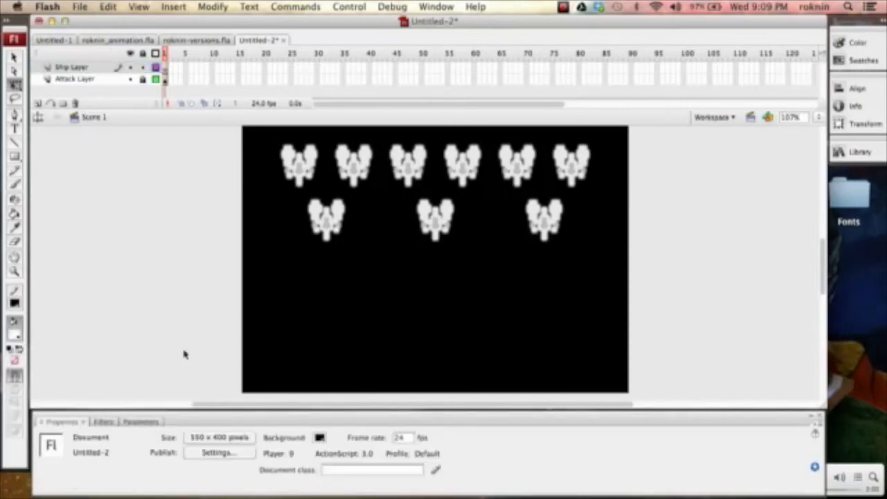
{"action": "key", "text": "r"}
{"action": "left_click", "coordinate": [15, 334]}
{"action": "left_click", "coordinate": [99, 375]}
{"action": "left_click_drag", "start_coordinate": [407, 308], "coordinate": [472, 373]}
{"action": "key", "text": "v"}
{"action": "left_click", "coordinate": [449, 340]}
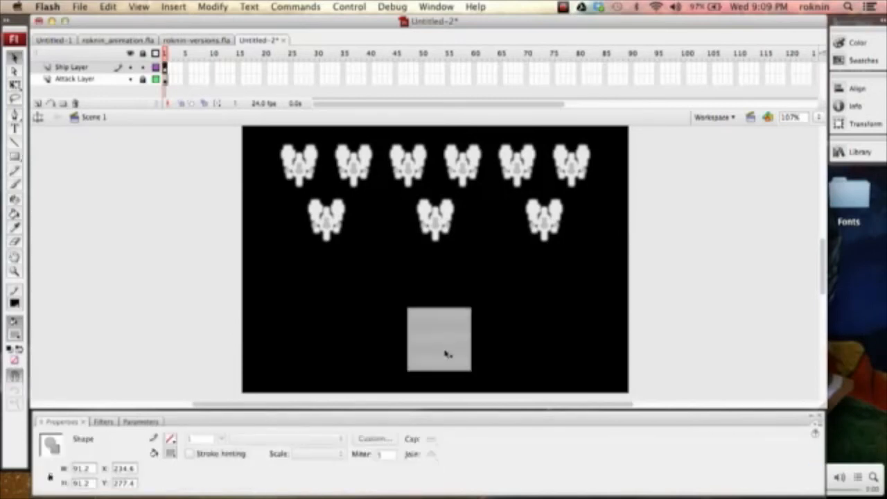
Convert the light square into a movie clip symbol named Ship Layer.
{"action": "right_click", "coordinate": [442, 336]}
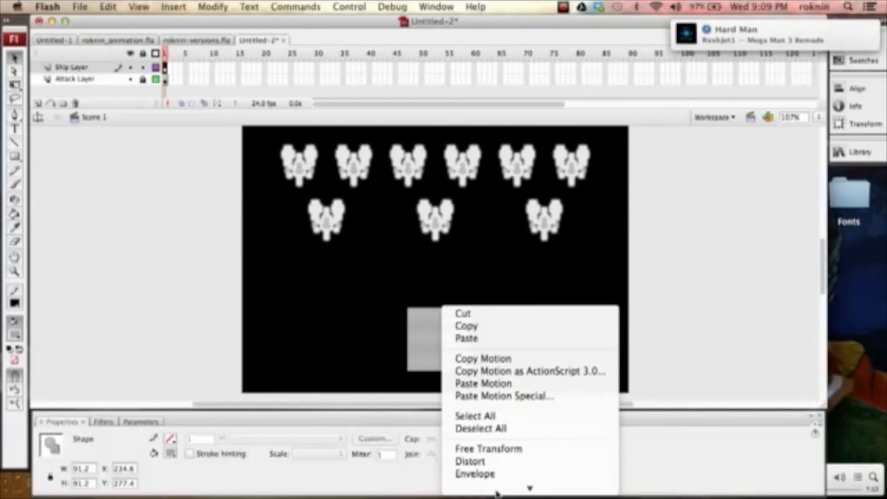
{"action": "left_click", "coordinate": [505, 466]}
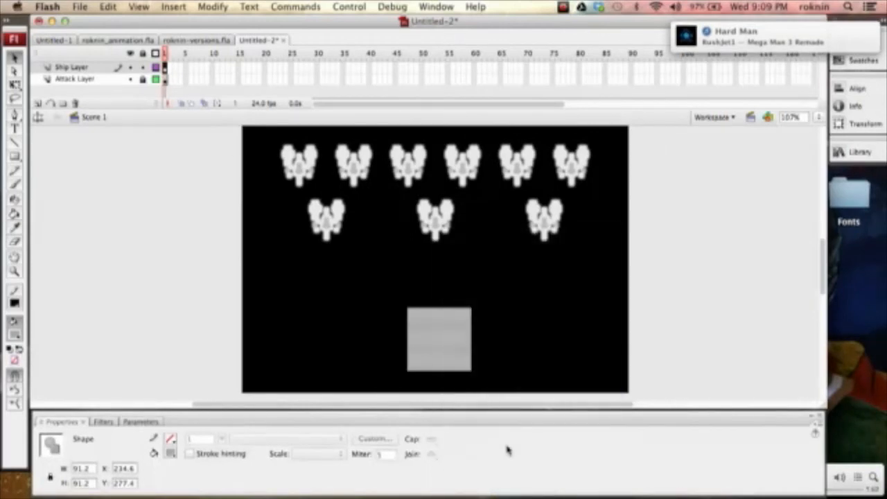
{"action": "type", "text": "Ship"}
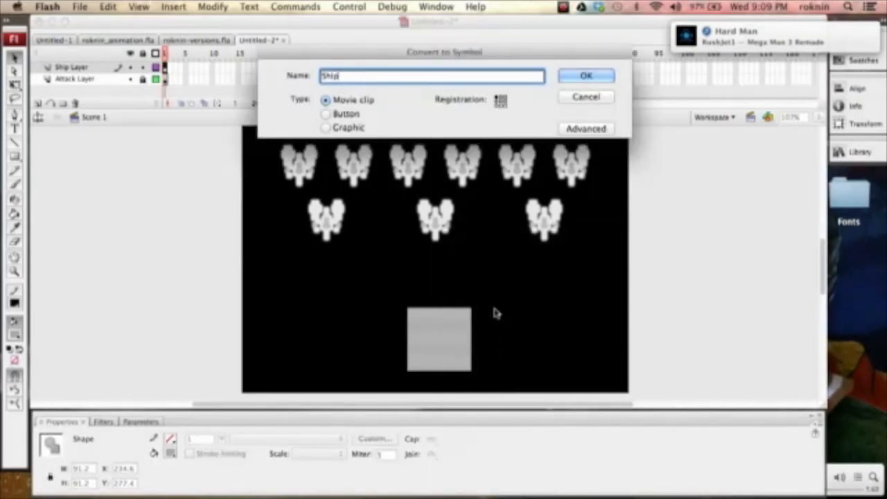
{"action": "type", "text": " Layer"}
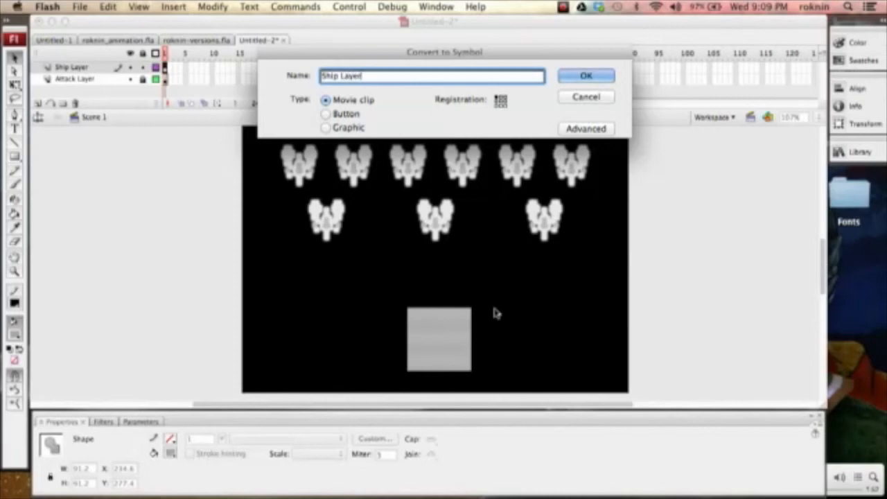
{"action": "key", "text": "Return"}
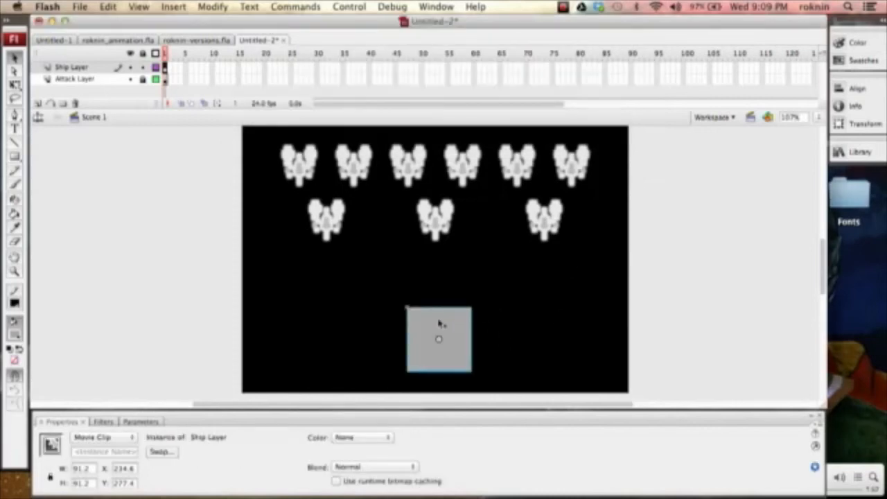
Inside the Ship Layer symbol, replace the square with the Ship_02.png bitmap from the library, placed near the middle of the old square's area.
{"action": "double_click", "coordinate": [451, 347]}
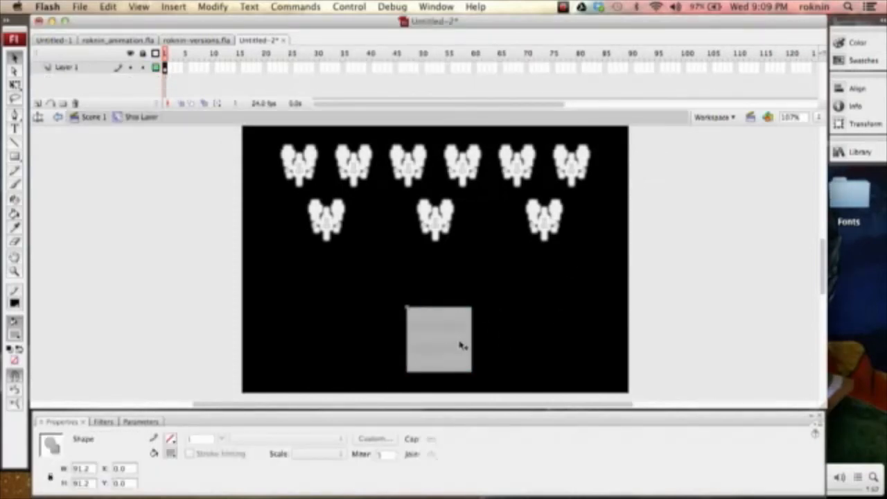
{"action": "key", "text": "Delete"}
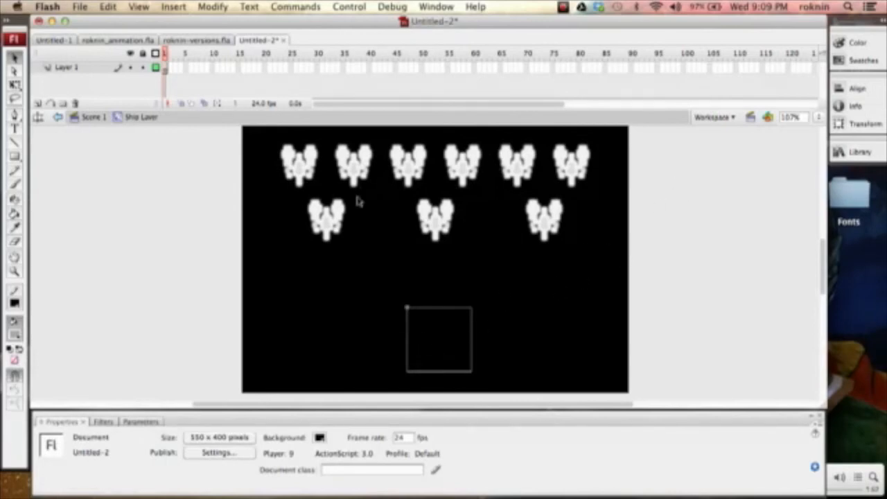
{"action": "left_click", "coordinate": [174, 6]}
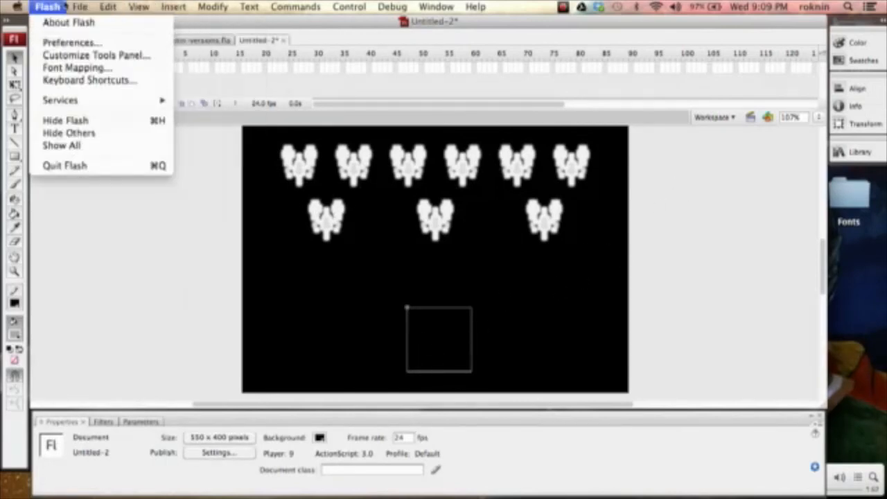
{"action": "mouse_move", "coordinate": [80, 6]}
{"action": "mouse_move", "coordinate": [164, 212]}
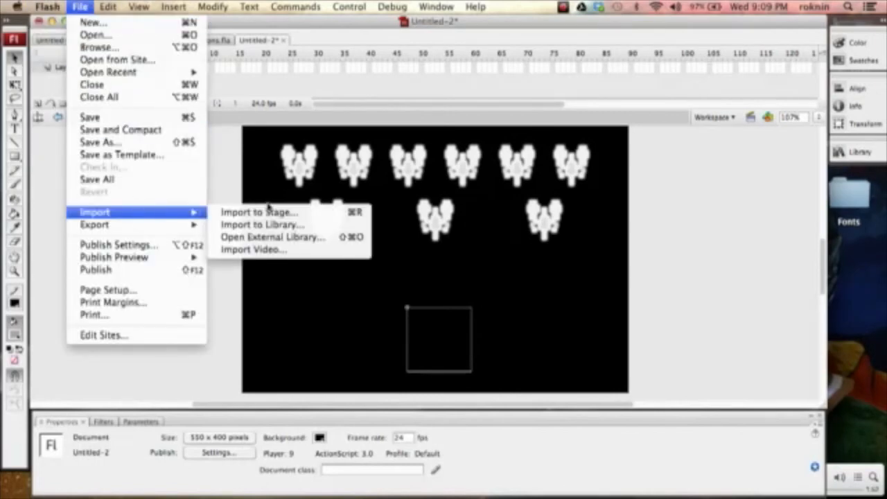
{"action": "left_click", "coordinate": [691, 194]}
{"action": "left_click", "coordinate": [852, 157]}
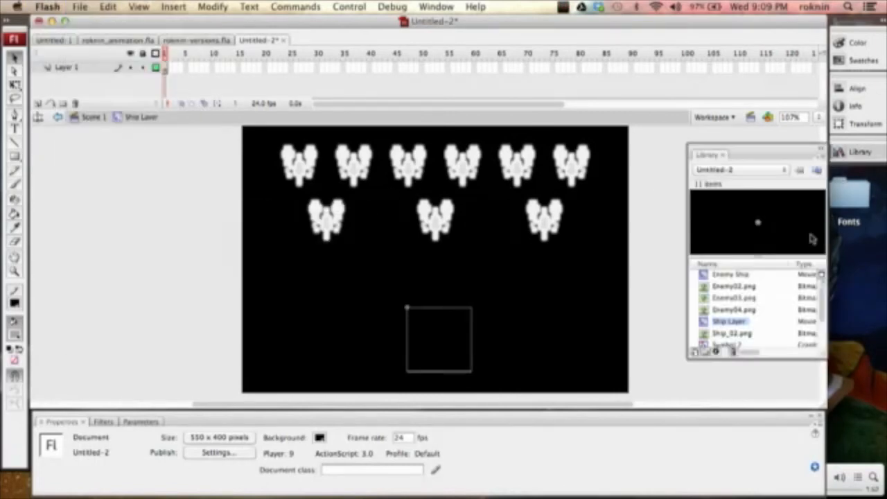
{"action": "left_click", "coordinate": [736, 338]}
{"action": "left_click_drag", "start_coordinate": [728, 337], "coordinate": [448, 352]}
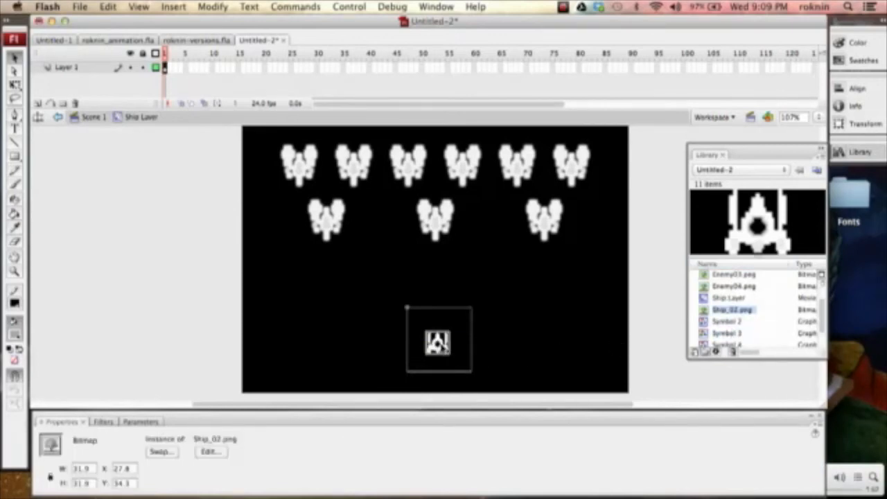
{"action": "left_click_drag", "start_coordinate": [442, 346], "coordinate": [442, 343]}
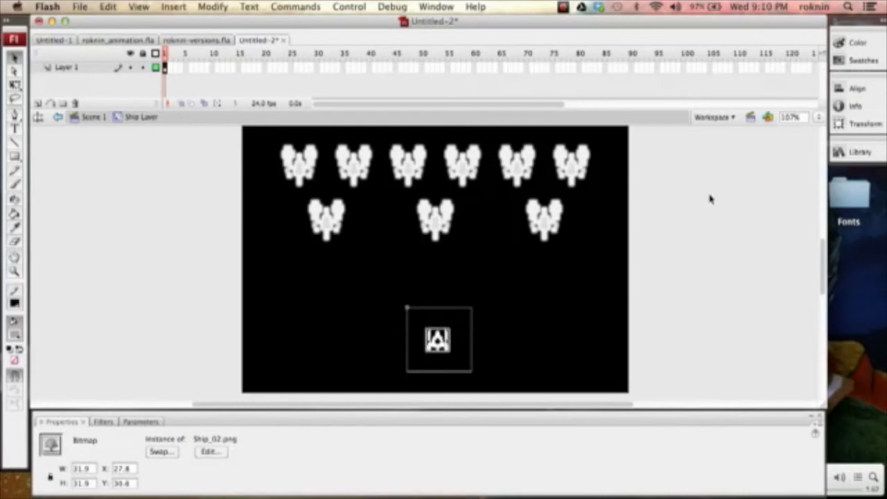
Try to align the ship bitmap to the symbol's horizontal center, and undo the alignment.
{"action": "left_click", "coordinate": [854, 88]}
{"action": "left_click", "coordinate": [718, 114]}
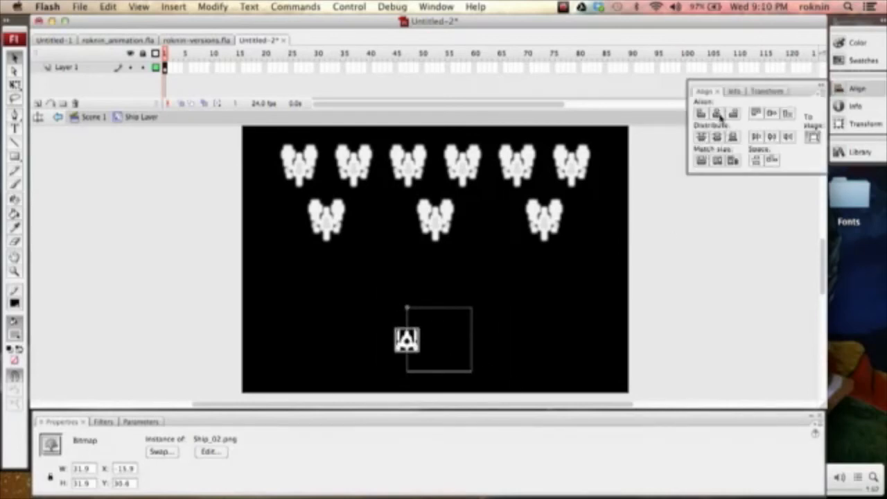
{"action": "key", "text": "super+z"}
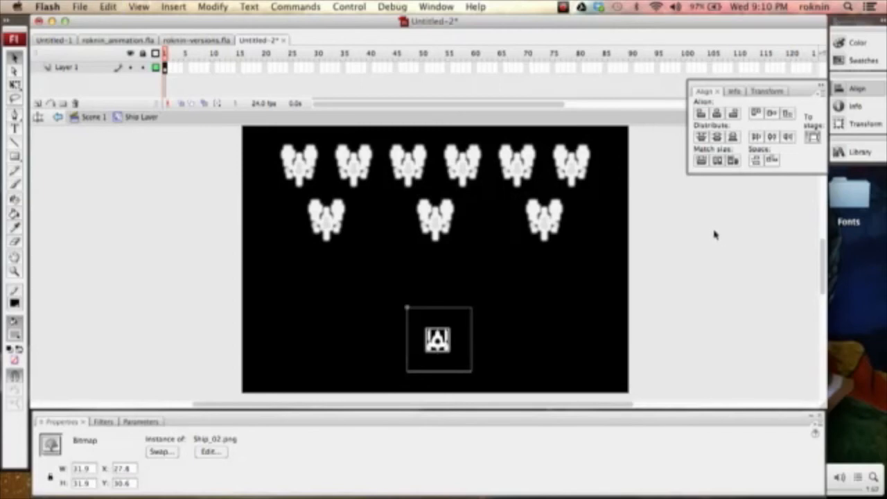
{"action": "left_click", "coordinate": [714, 233]}
{"action": "left_click", "coordinate": [444, 347]}
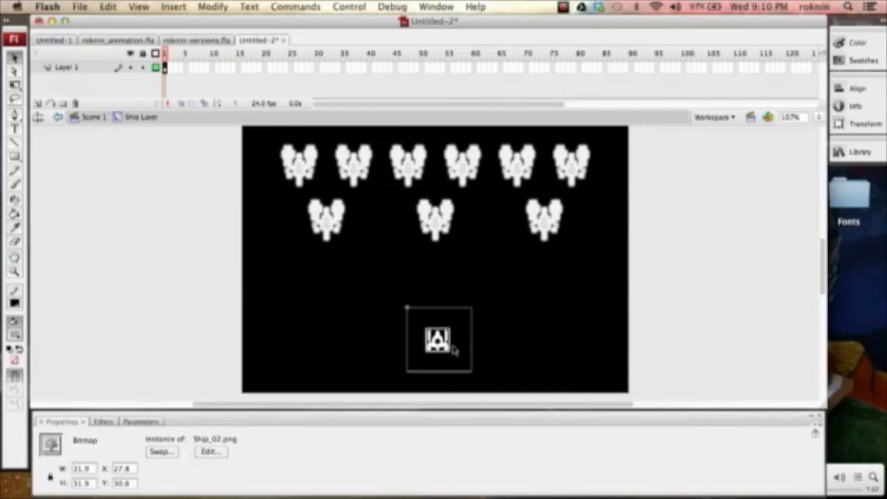
{"action": "left_click", "coordinate": [662, 252]}
Return to Scene 1 and enlarge the player ship to about 66 by 66 px, centered near the lower edge of the stage.
{"action": "left_click", "coordinate": [94, 117]}
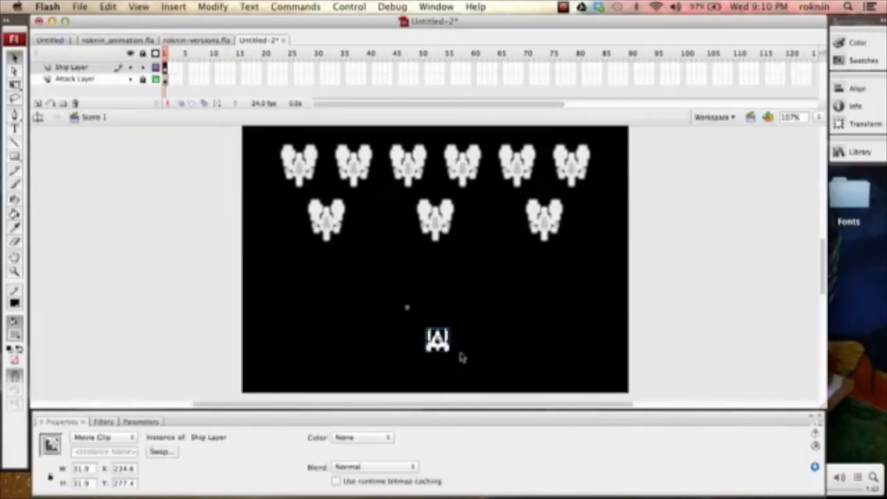
{"action": "key", "text": "q"}
{"action": "mouse_move", "coordinate": [450, 352]}
{"action": "left_mouse_down"}
{"action": "mouse_move", "coordinate": [483, 369]}
{"action": "mouse_move", "coordinate": [464, 366]}
{"action": "mouse_move", "coordinate": [457, 237]}
{"action": "mouse_move", "coordinate": [449, 369]}
{"action": "left_mouse_up"}
{"action": "left_click_drag", "start_coordinate": [415, 337], "coordinate": [409, 337]}
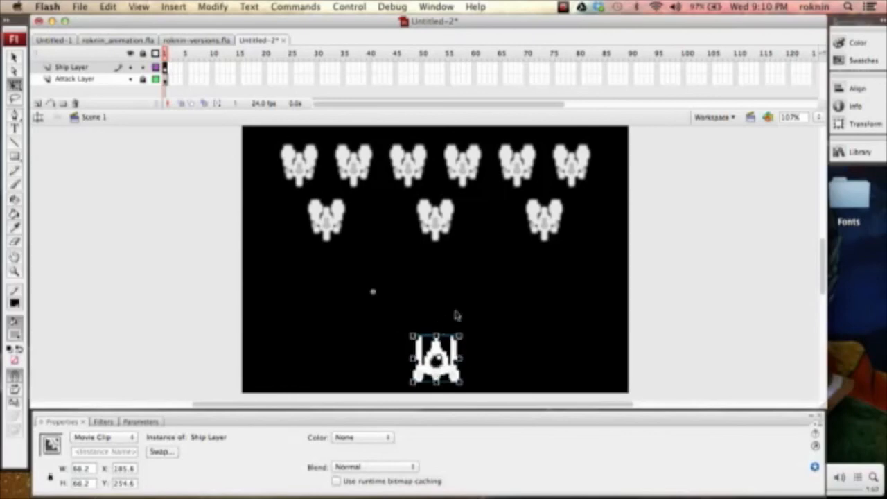
Add a Glow filter to the player ship on the stage.
{"action": "key", "text": "p"}
{"action": "key", "text": "space"}
{"action": "left_click_drag", "start_coordinate": [480, 351], "coordinate": [449, 309]}
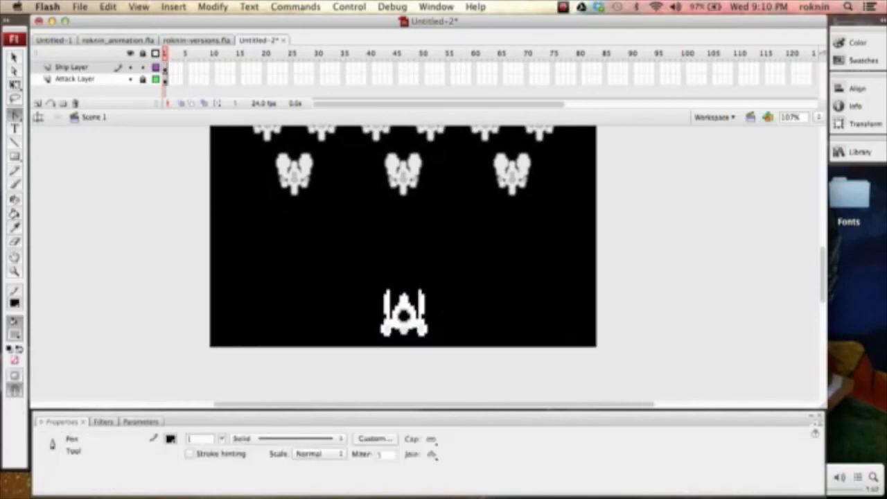
{"action": "key", "text": "v"}
{"action": "left_click", "coordinate": [425, 333]}
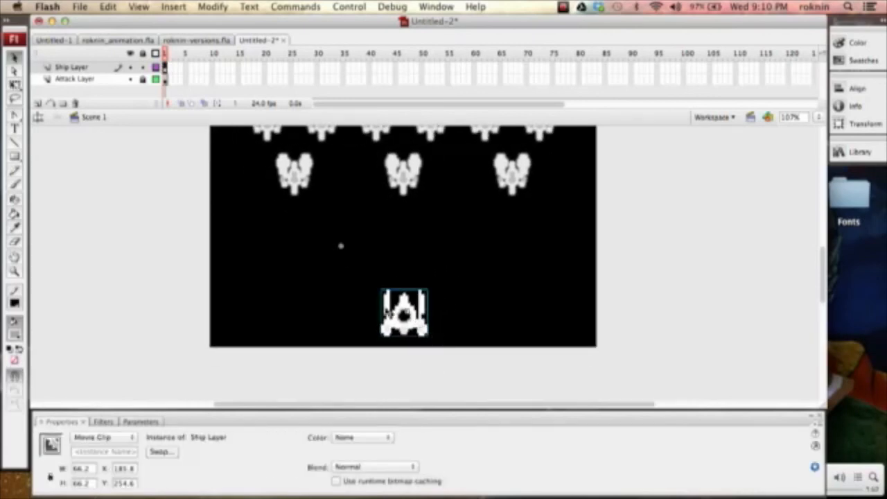
{"action": "left_click", "coordinate": [113, 422]}
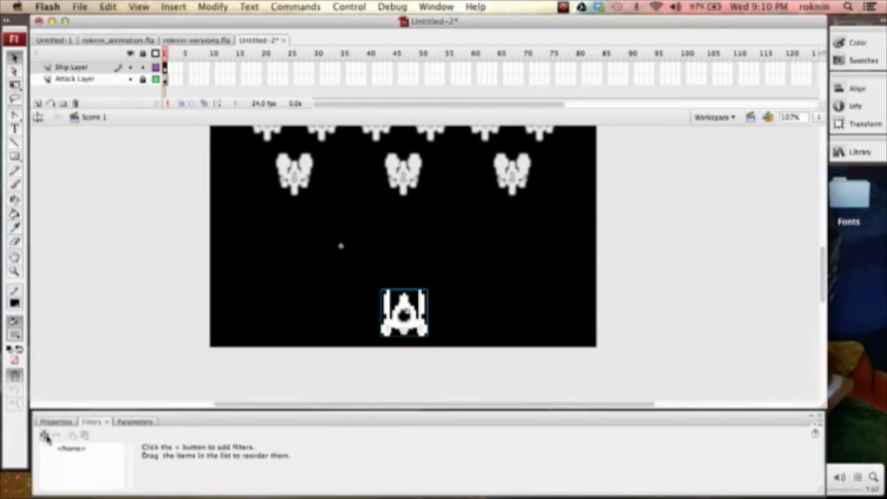
{"action": "left_click", "coordinate": [40, 434]}
{"action": "left_click", "coordinate": [78, 447]}
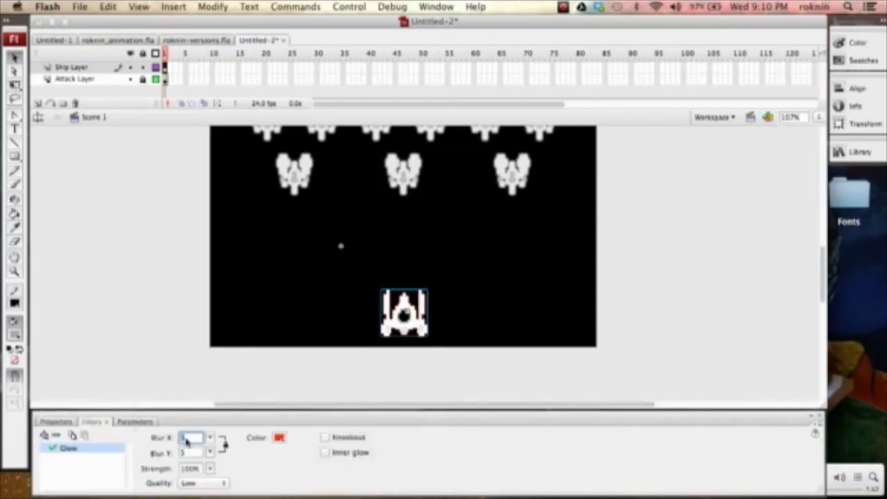
Set the player ship's glow to a blur of 7 in X and Y with a white color, and adjust its strength.
{"action": "left_click", "coordinate": [210, 438]}
{"action": "left_click", "coordinate": [281, 438]}
{"action": "left_click", "coordinate": [284, 437]}
{"action": "left_click", "coordinate": [282, 437]}
{"action": "left_click", "coordinate": [287, 371]}
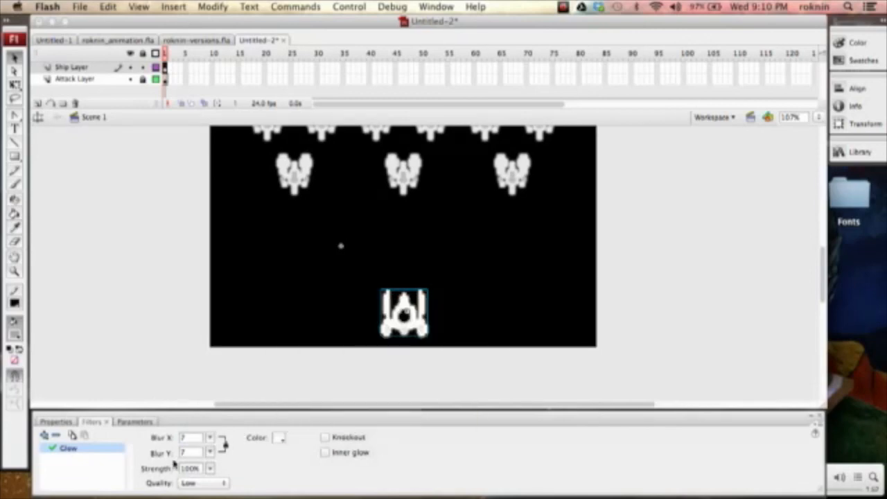
{"action": "mouse_move", "coordinate": [210, 472]}
{"action": "left_mouse_down"}
{"action": "mouse_move", "coordinate": [209, 454]}
{"action": "mouse_move", "coordinate": [209, 465]}
{"action": "left_mouse_up"}
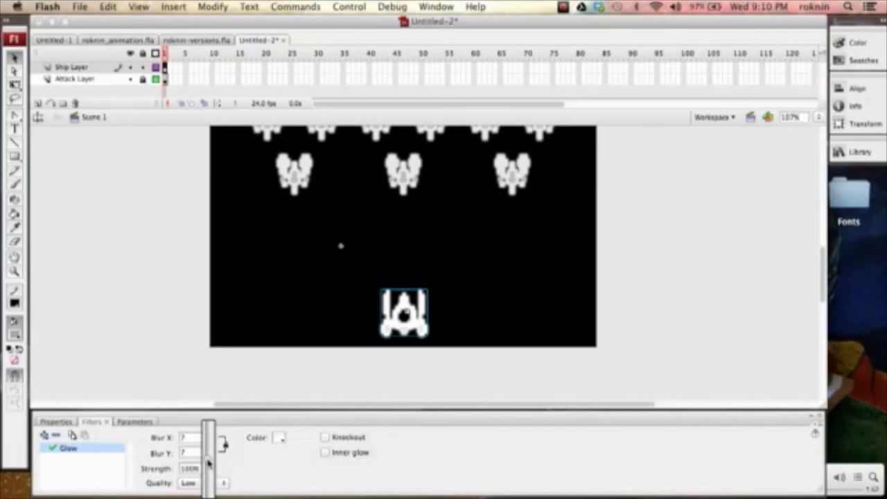
{"action": "left_click_drag", "start_coordinate": [208, 460], "coordinate": [209, 461]}
{"action": "left_click", "coordinate": [624, 275]}
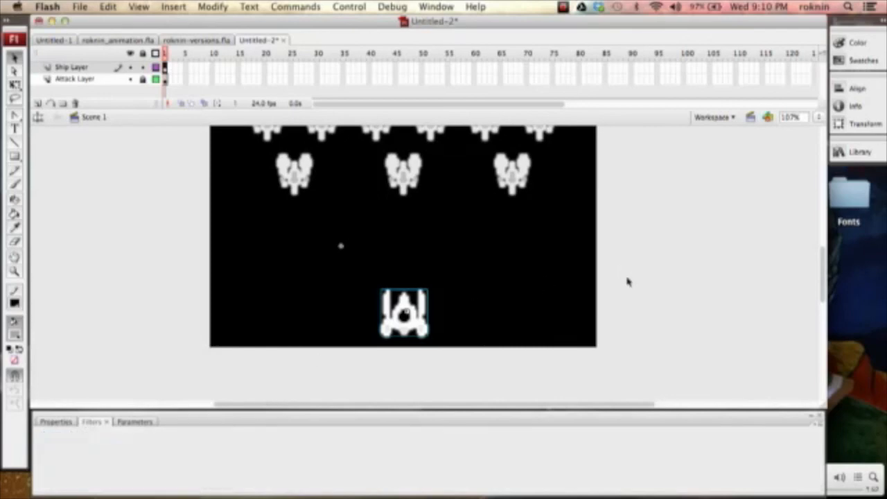
{"action": "key", "text": "super+Return"}
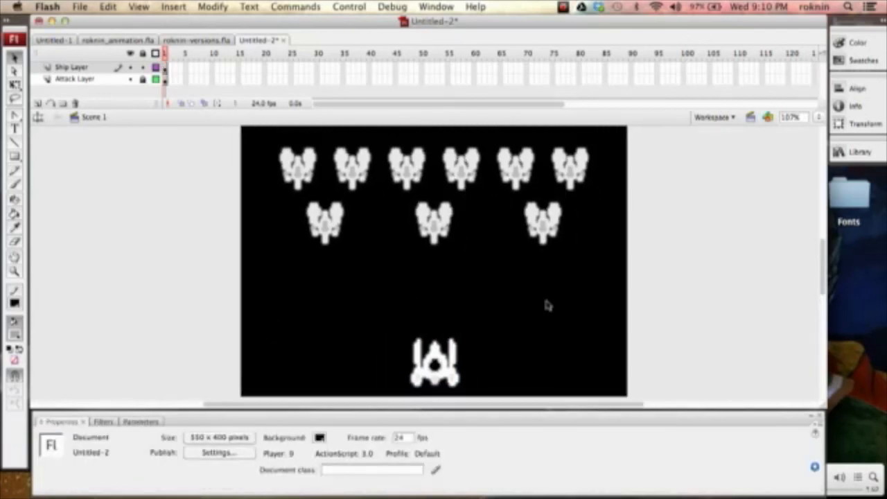